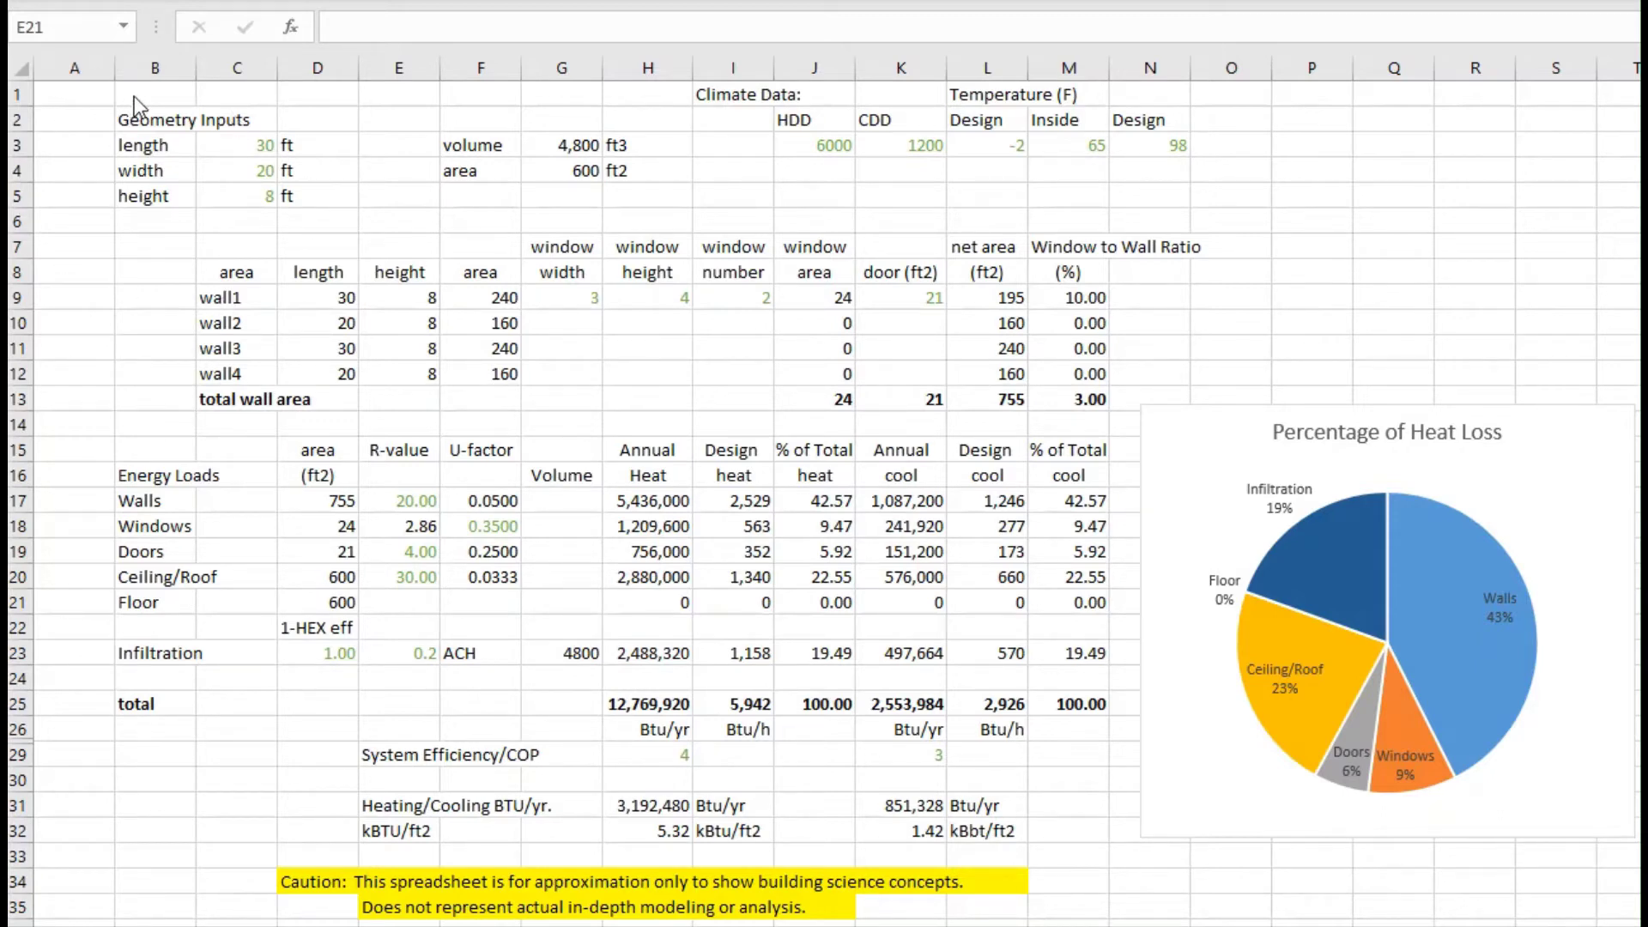
Review the building length, width and height inputs and the volume and floor-area formulas.
left_click_drag(138, 96, 1130, 412)
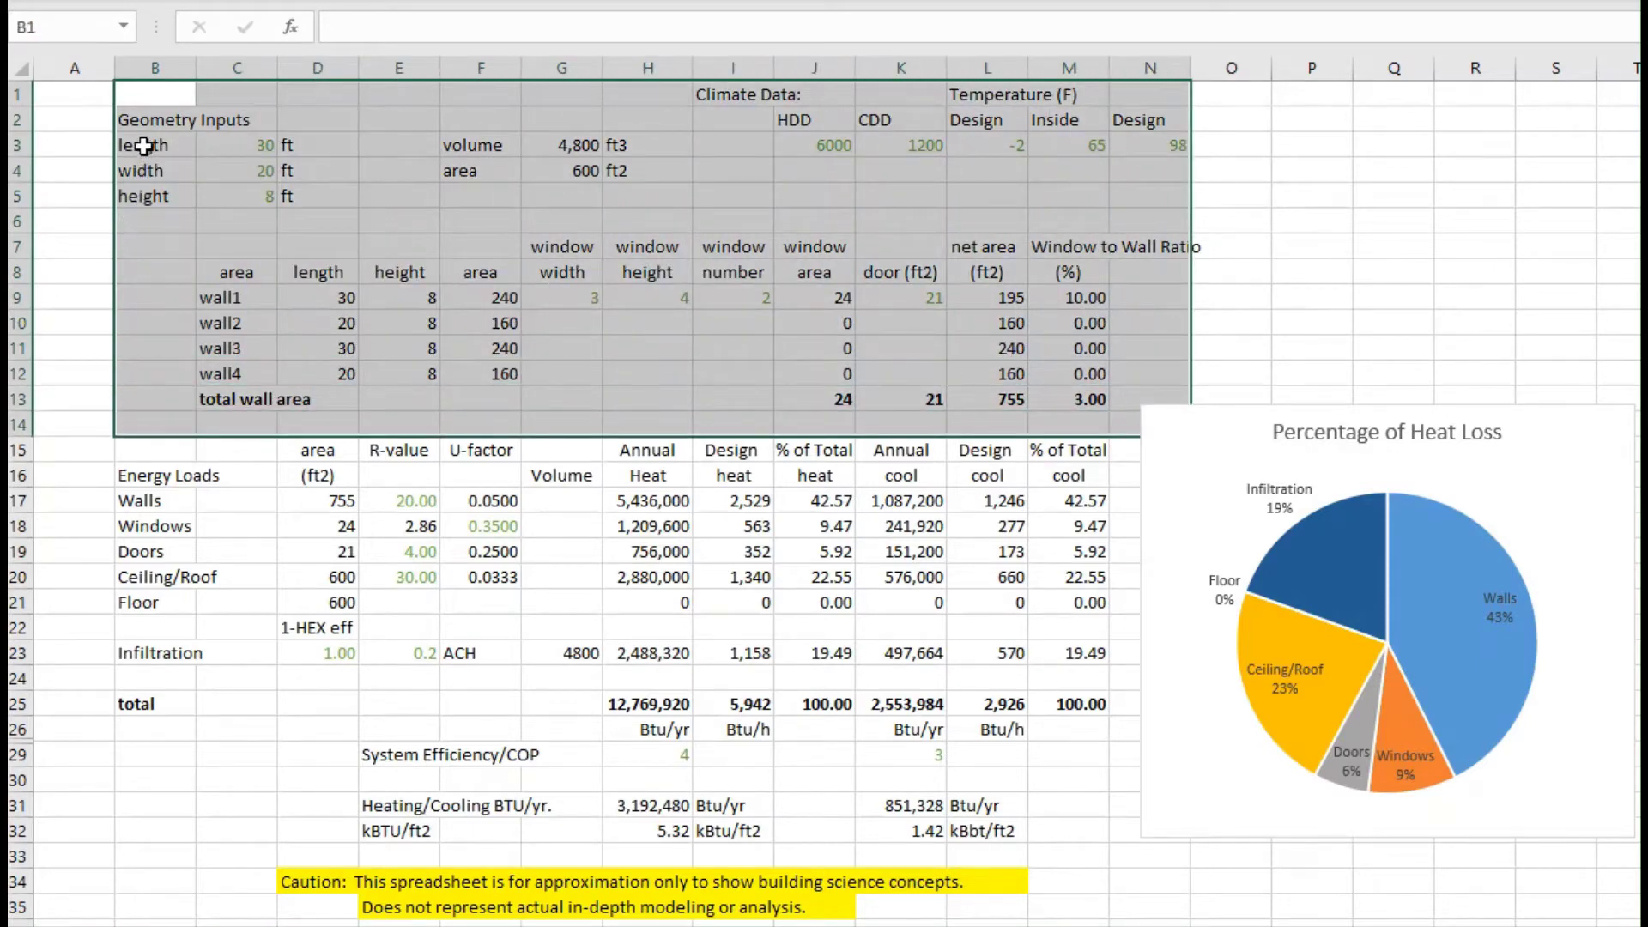
left_click(223, 147)
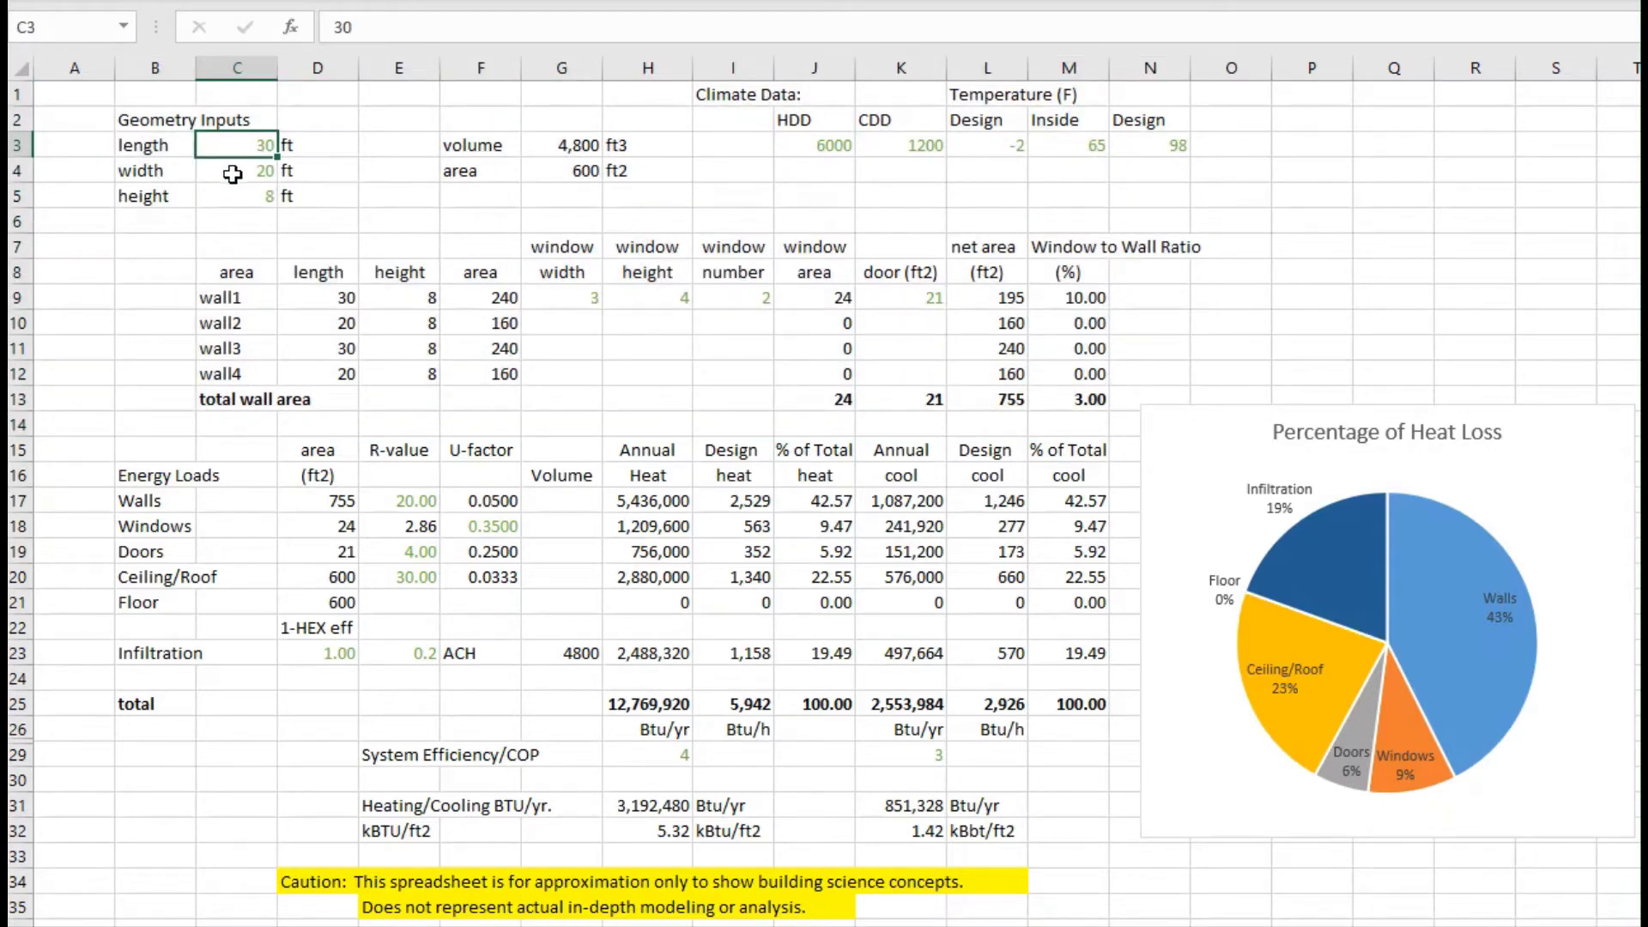
left_click(230, 169)
left_click(231, 206)
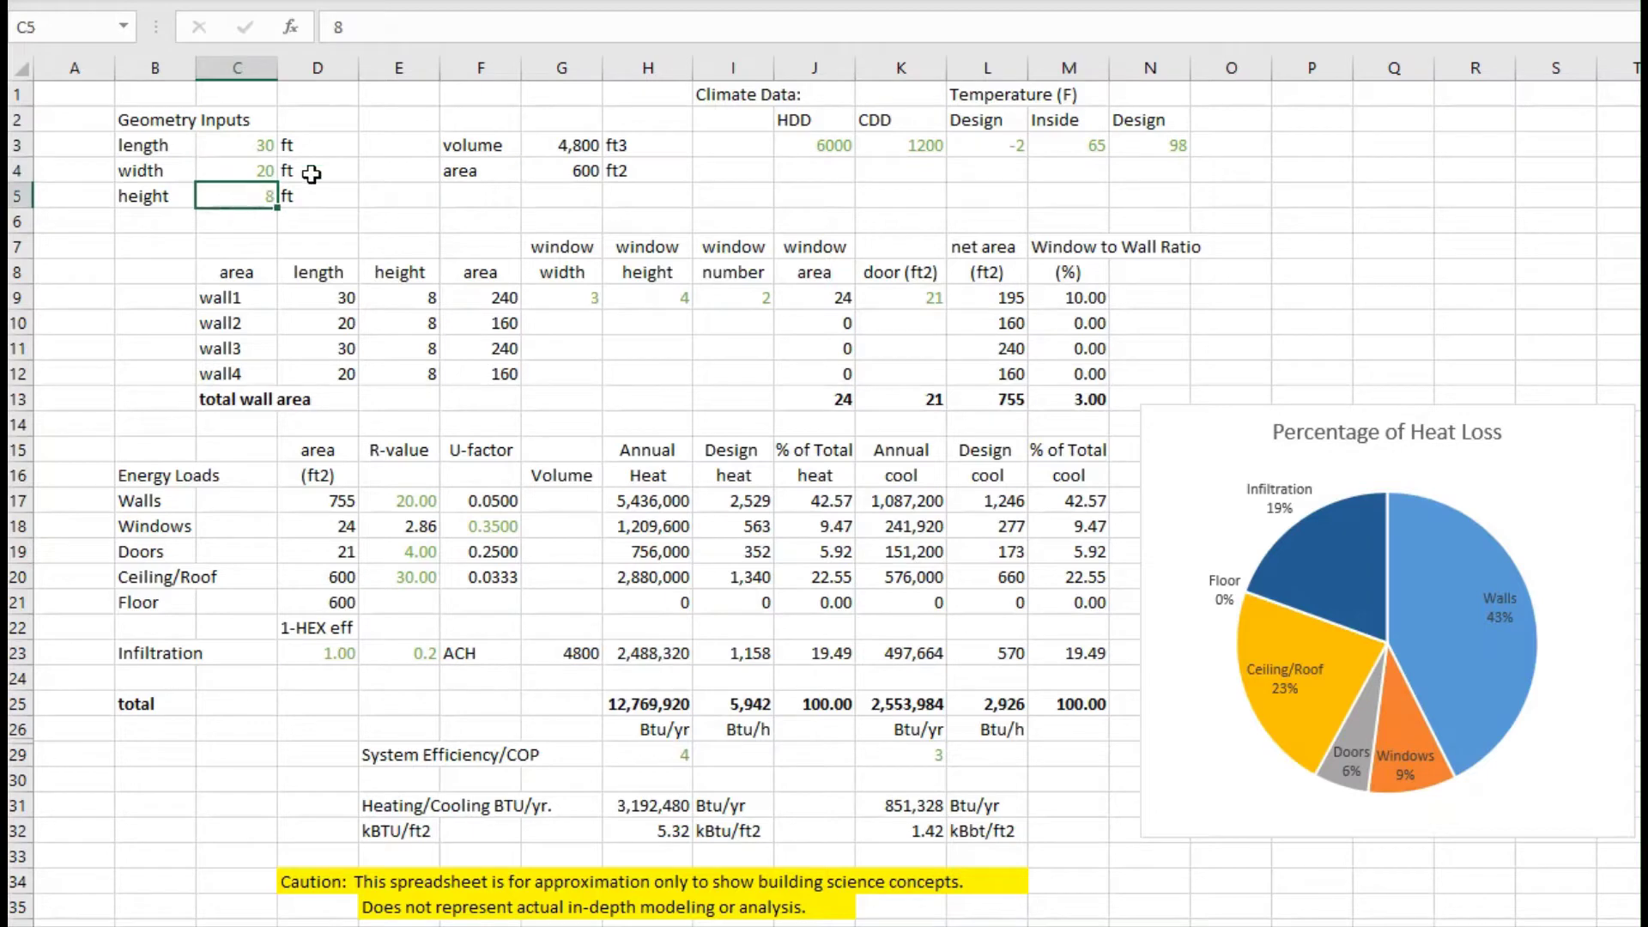
left_click(557, 148)
left_click(562, 175)
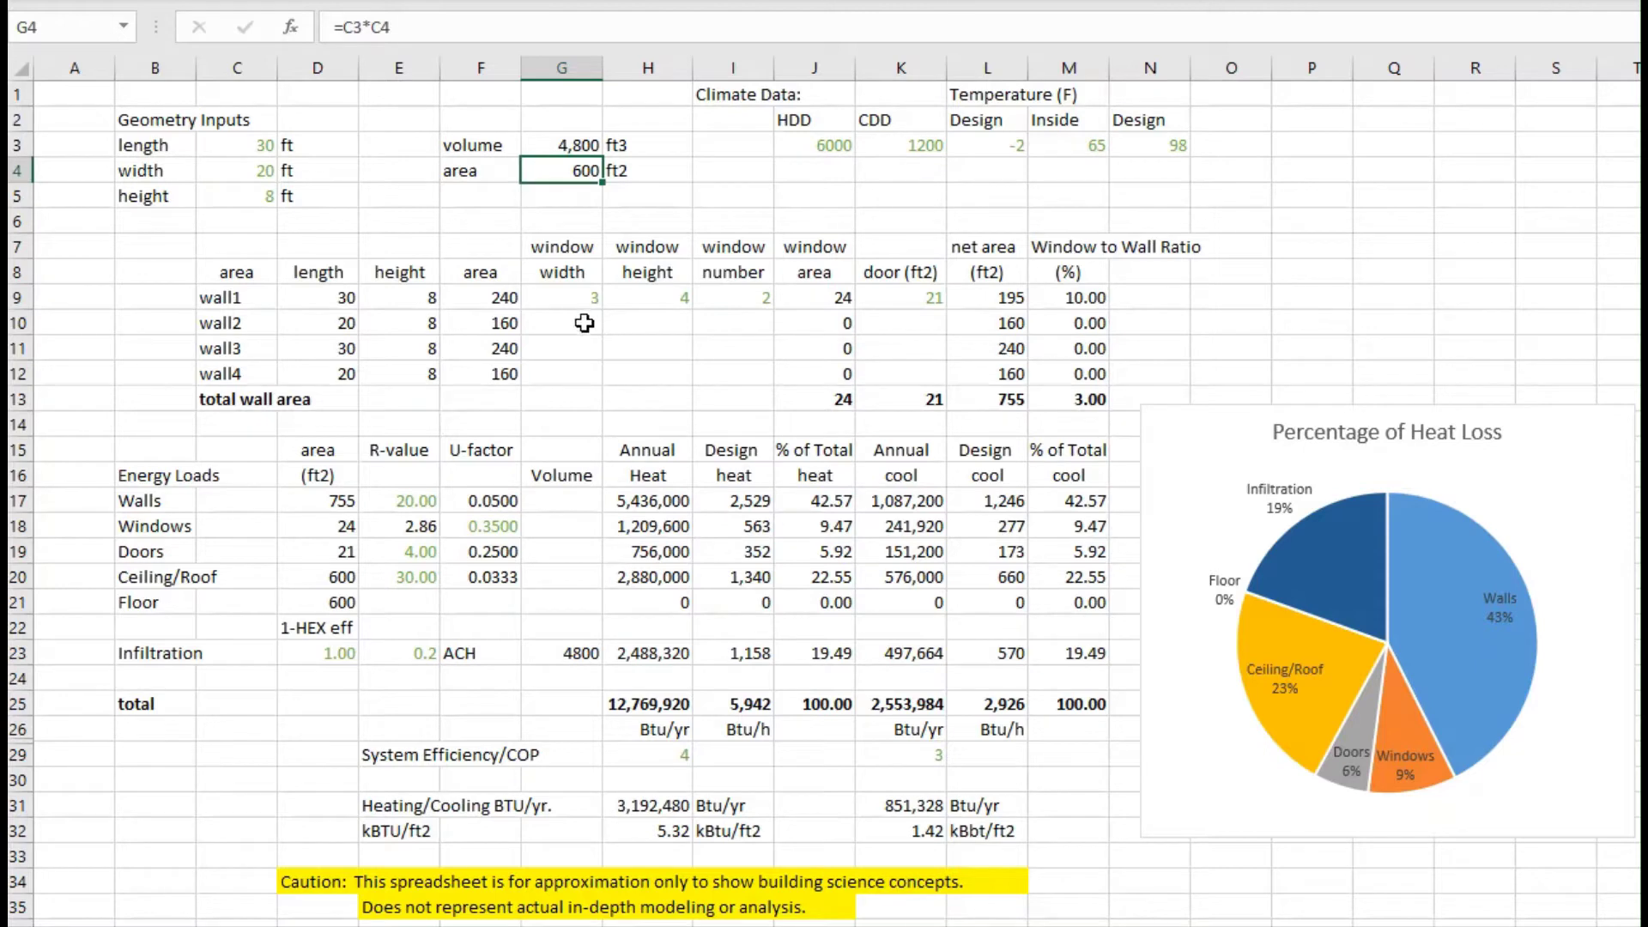
Copy wall1's 3 by 4 ft window width, height and count to walls 2, 3 and 4.
left_click_drag(581, 297, 721, 305)
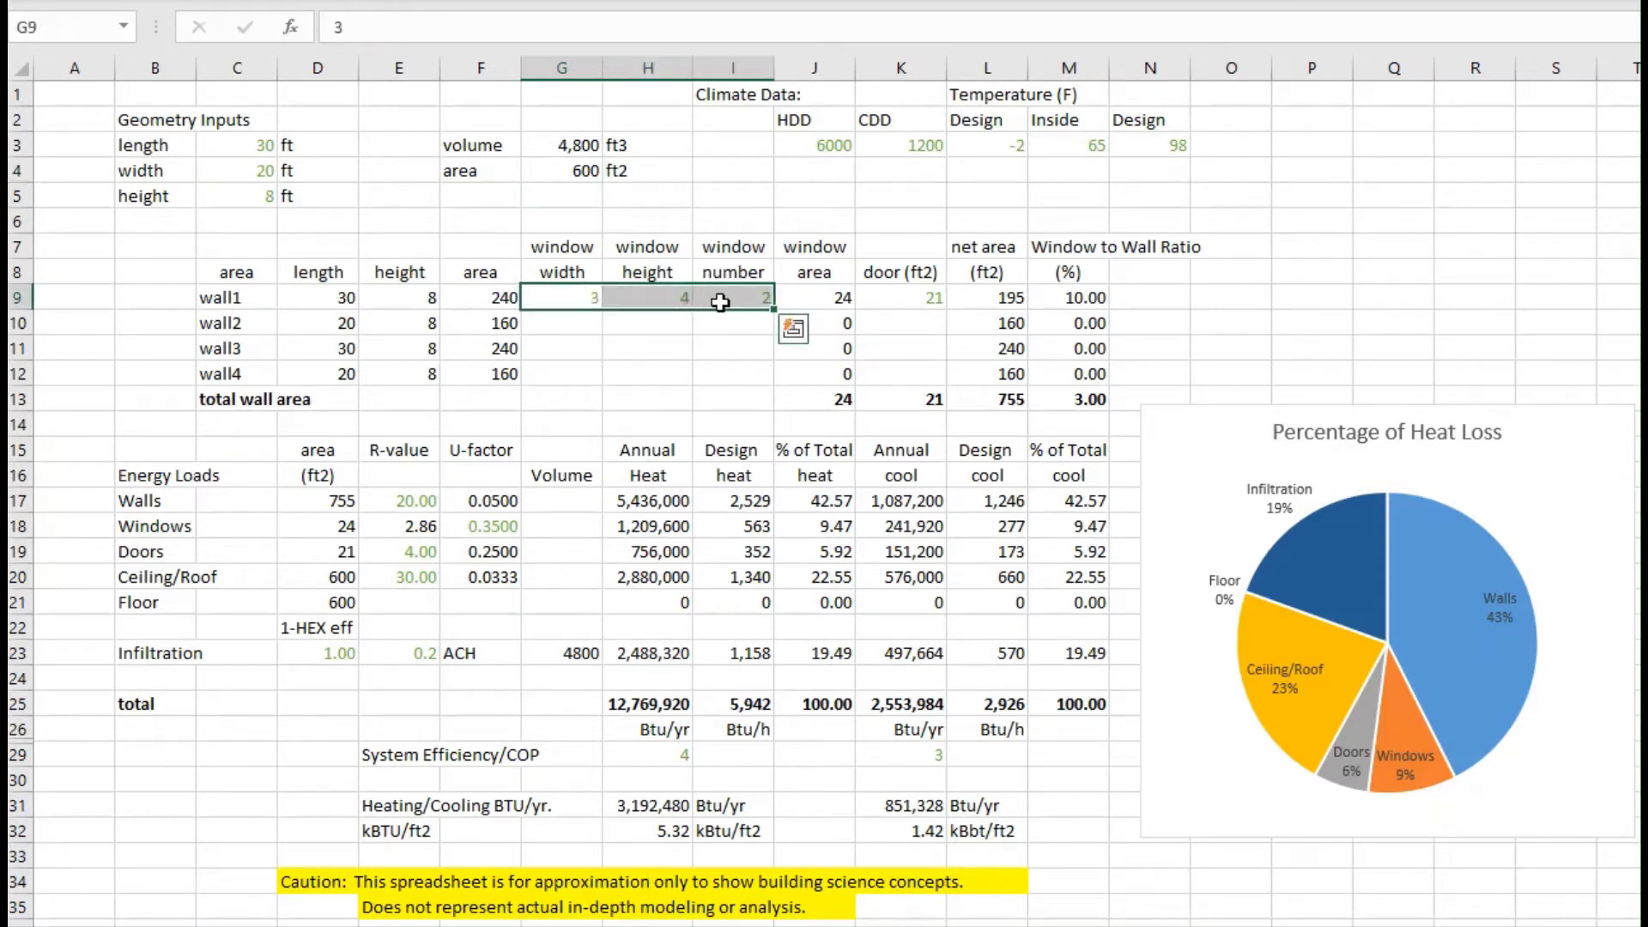
key("ctrl+c")
left_click(590, 323)
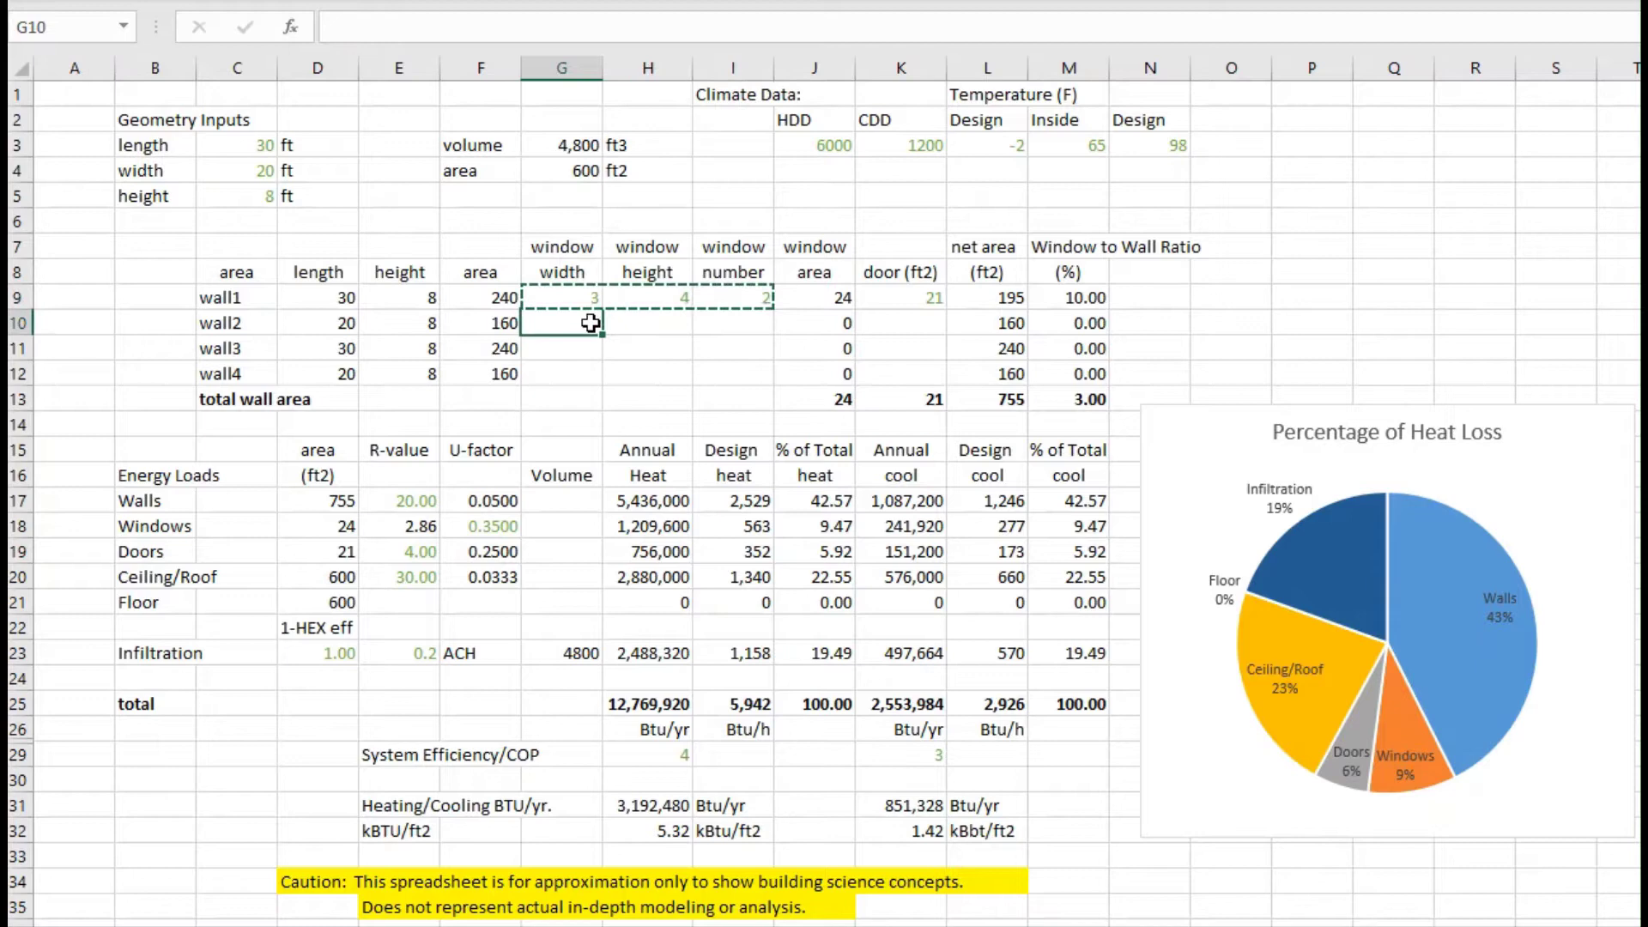
key("ctrl+v")
left_click(585, 349)
key("ctrl+v")
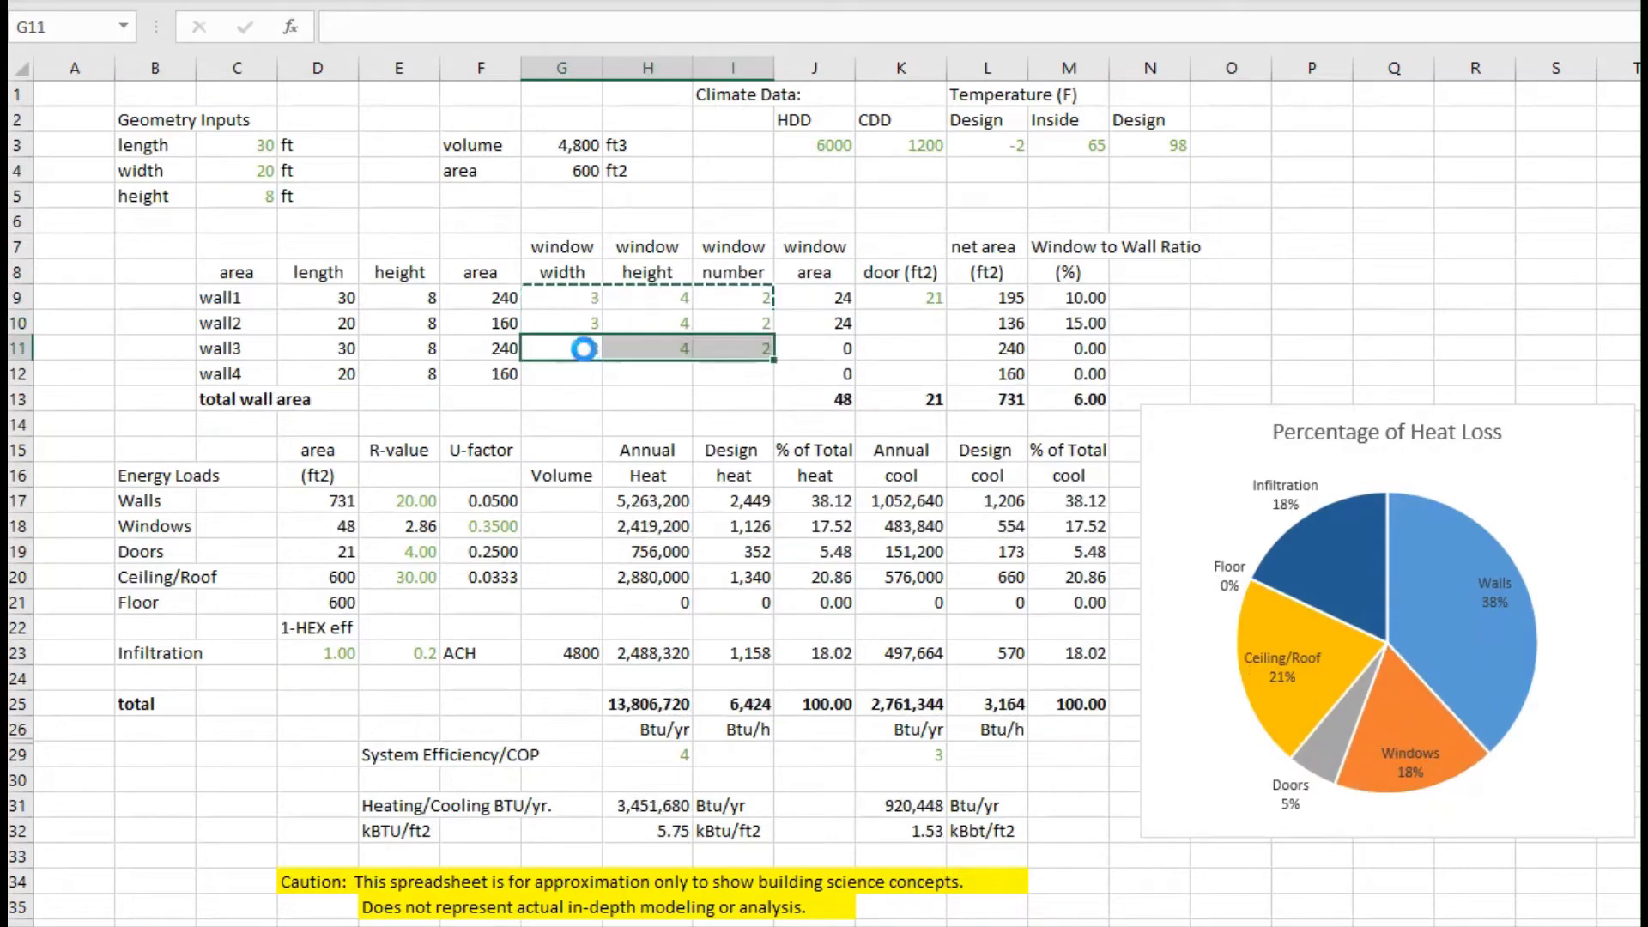
left_click(586, 374)
key("ctrl+v")
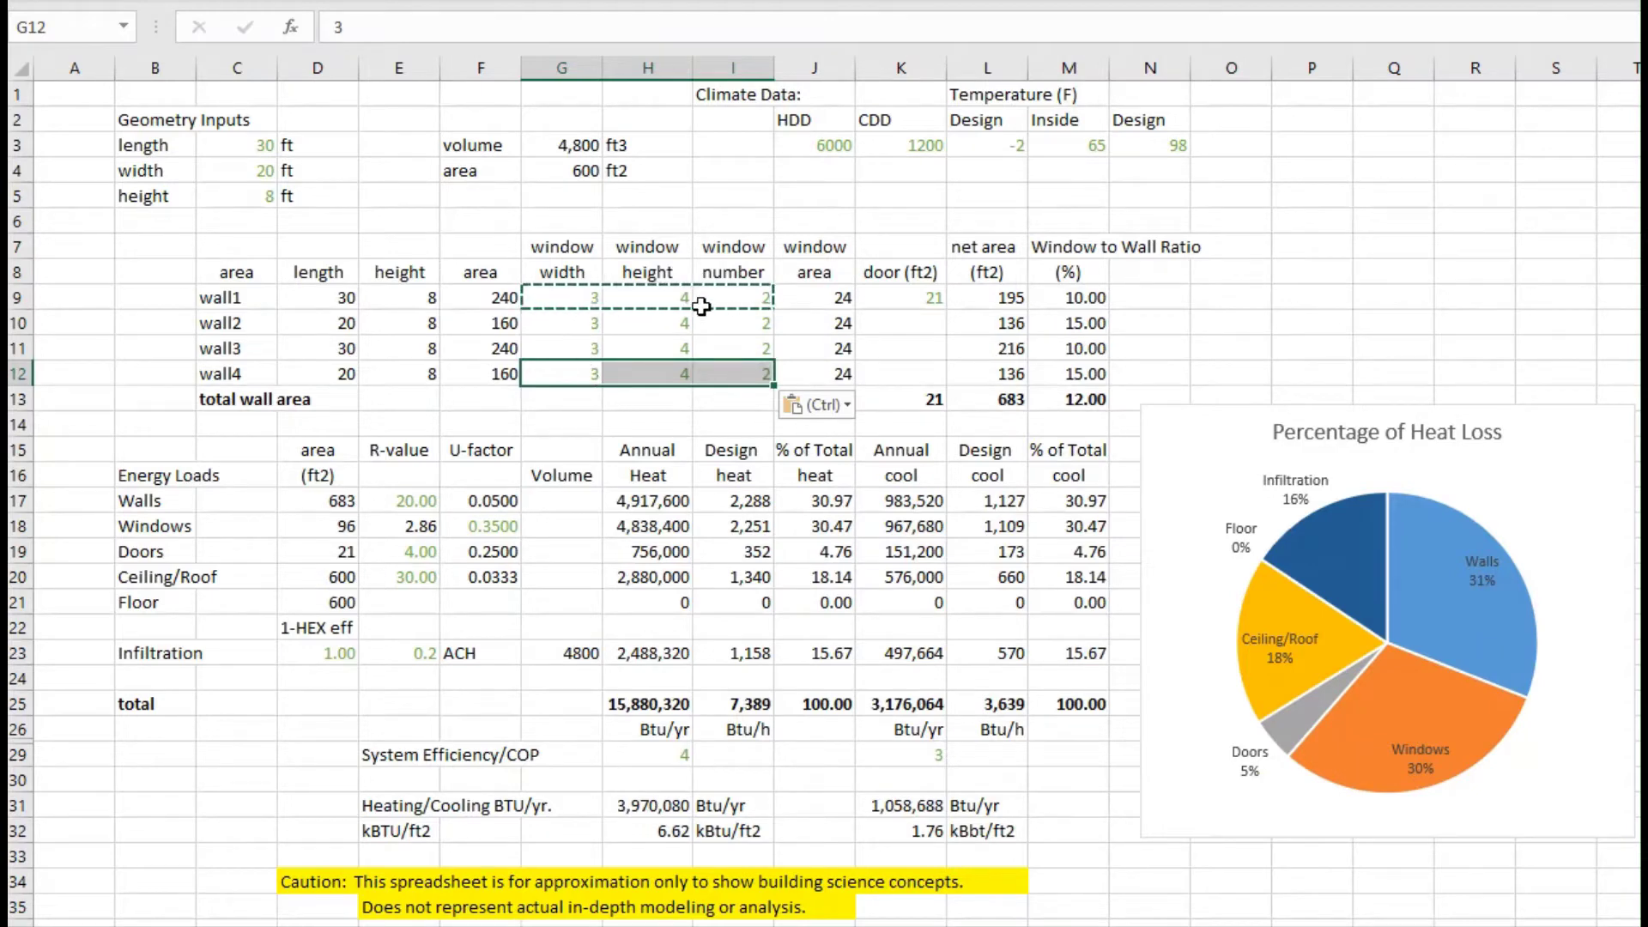
Set the window count to 4 on wall1 and wall3.
left_click(745, 298)
type("4")
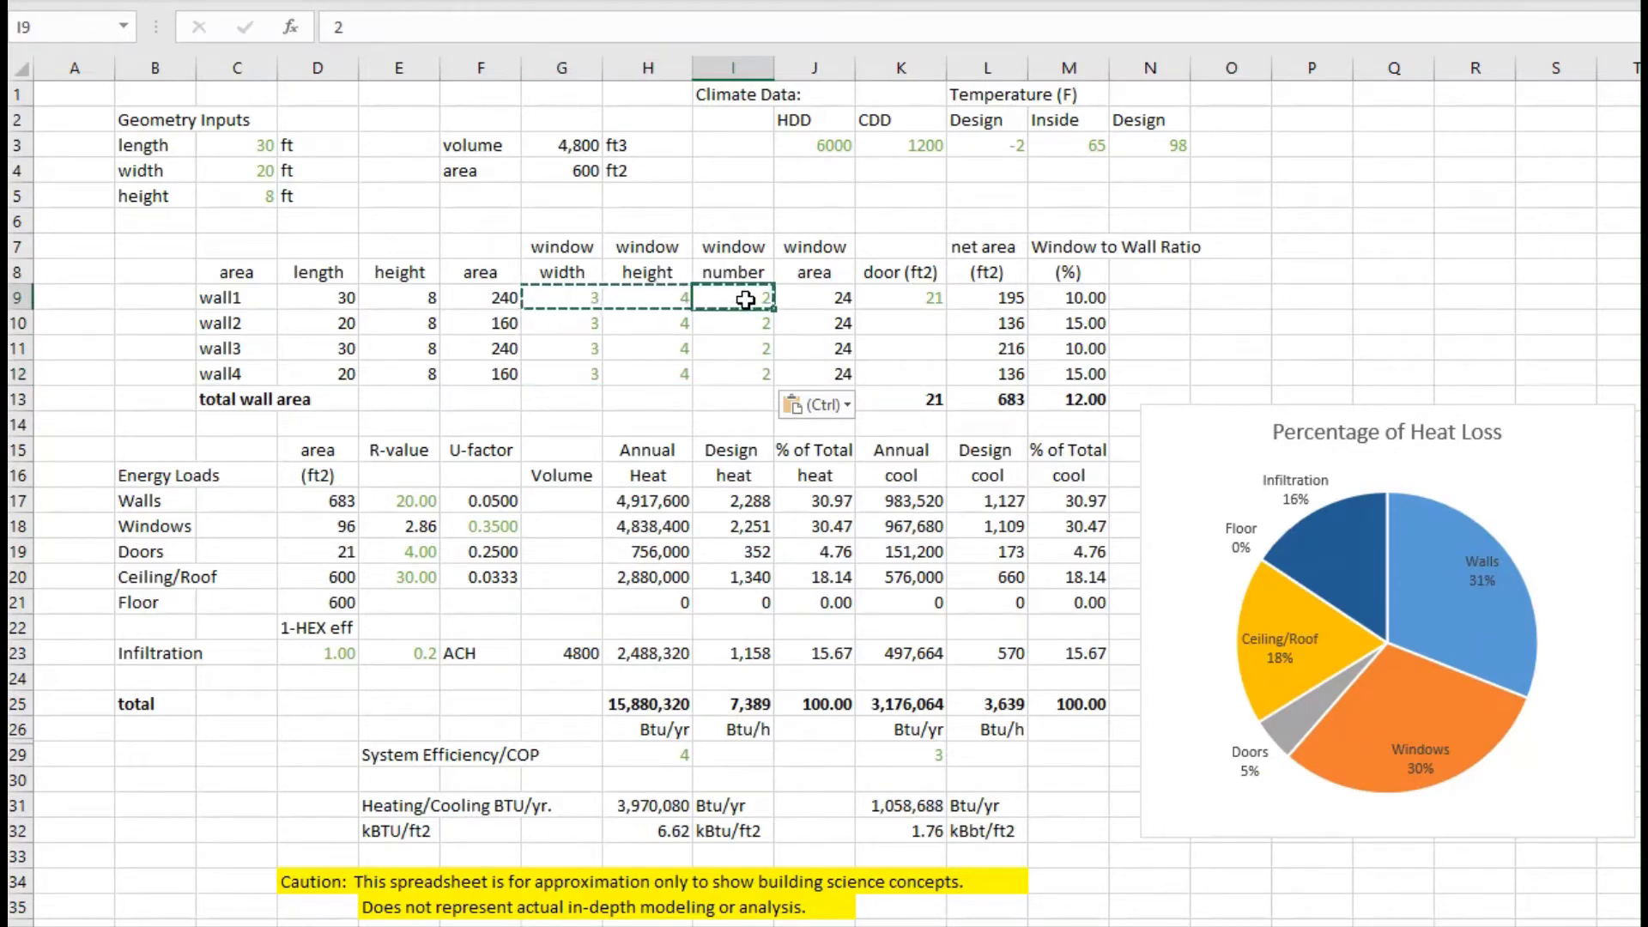
left_click(747, 345)
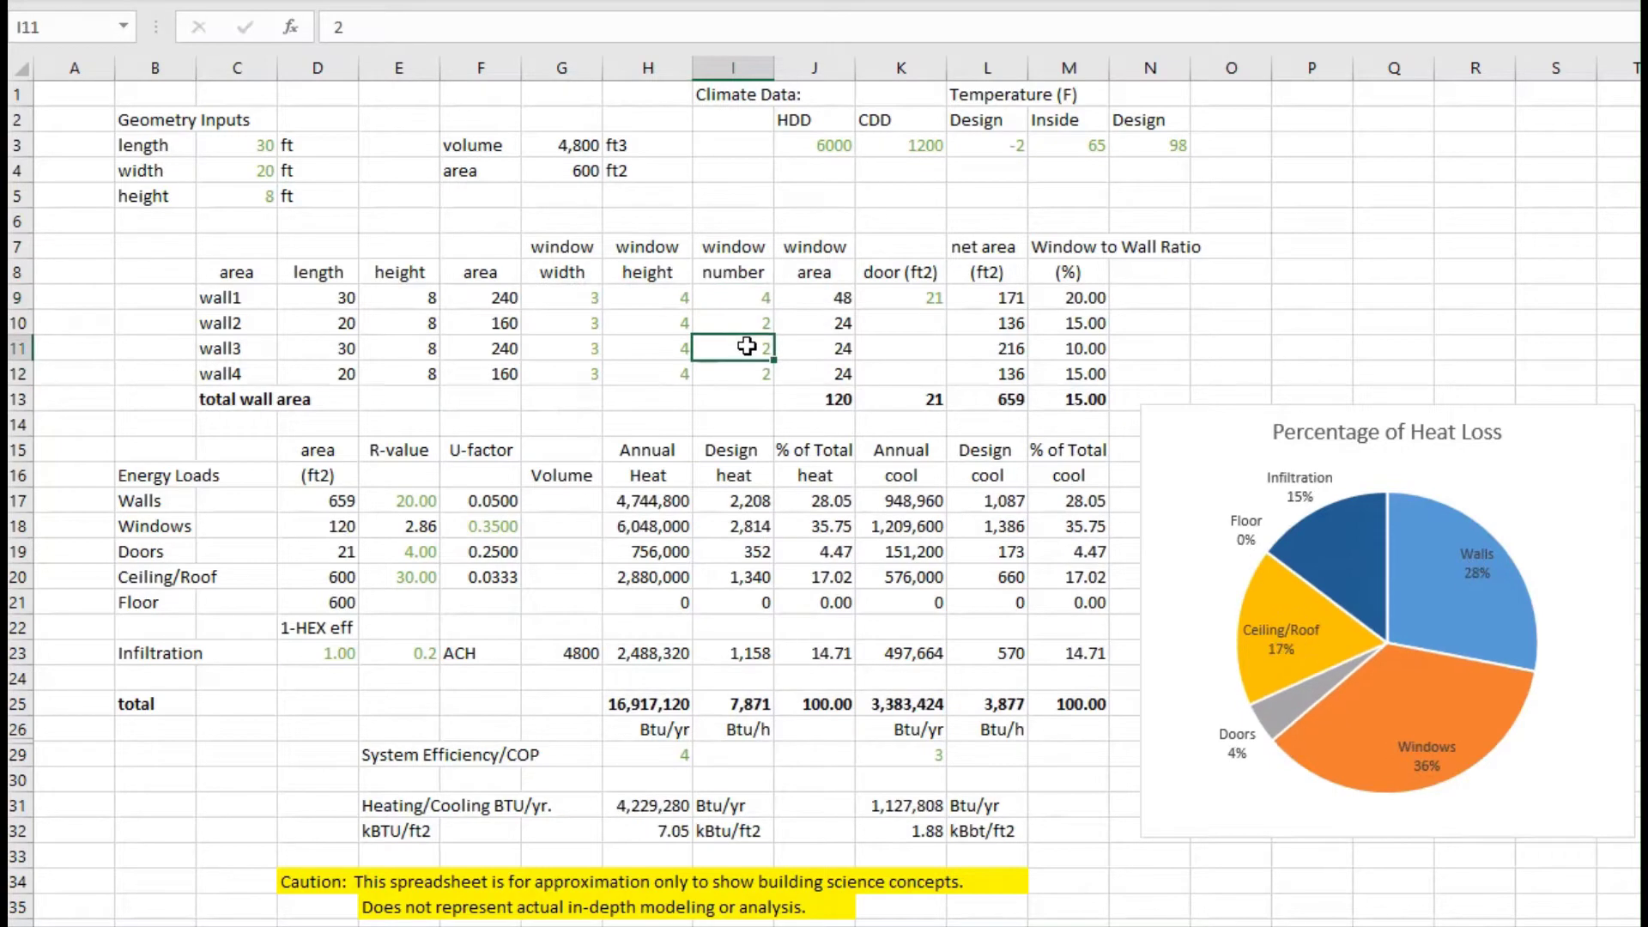
type("4")
key("Return")
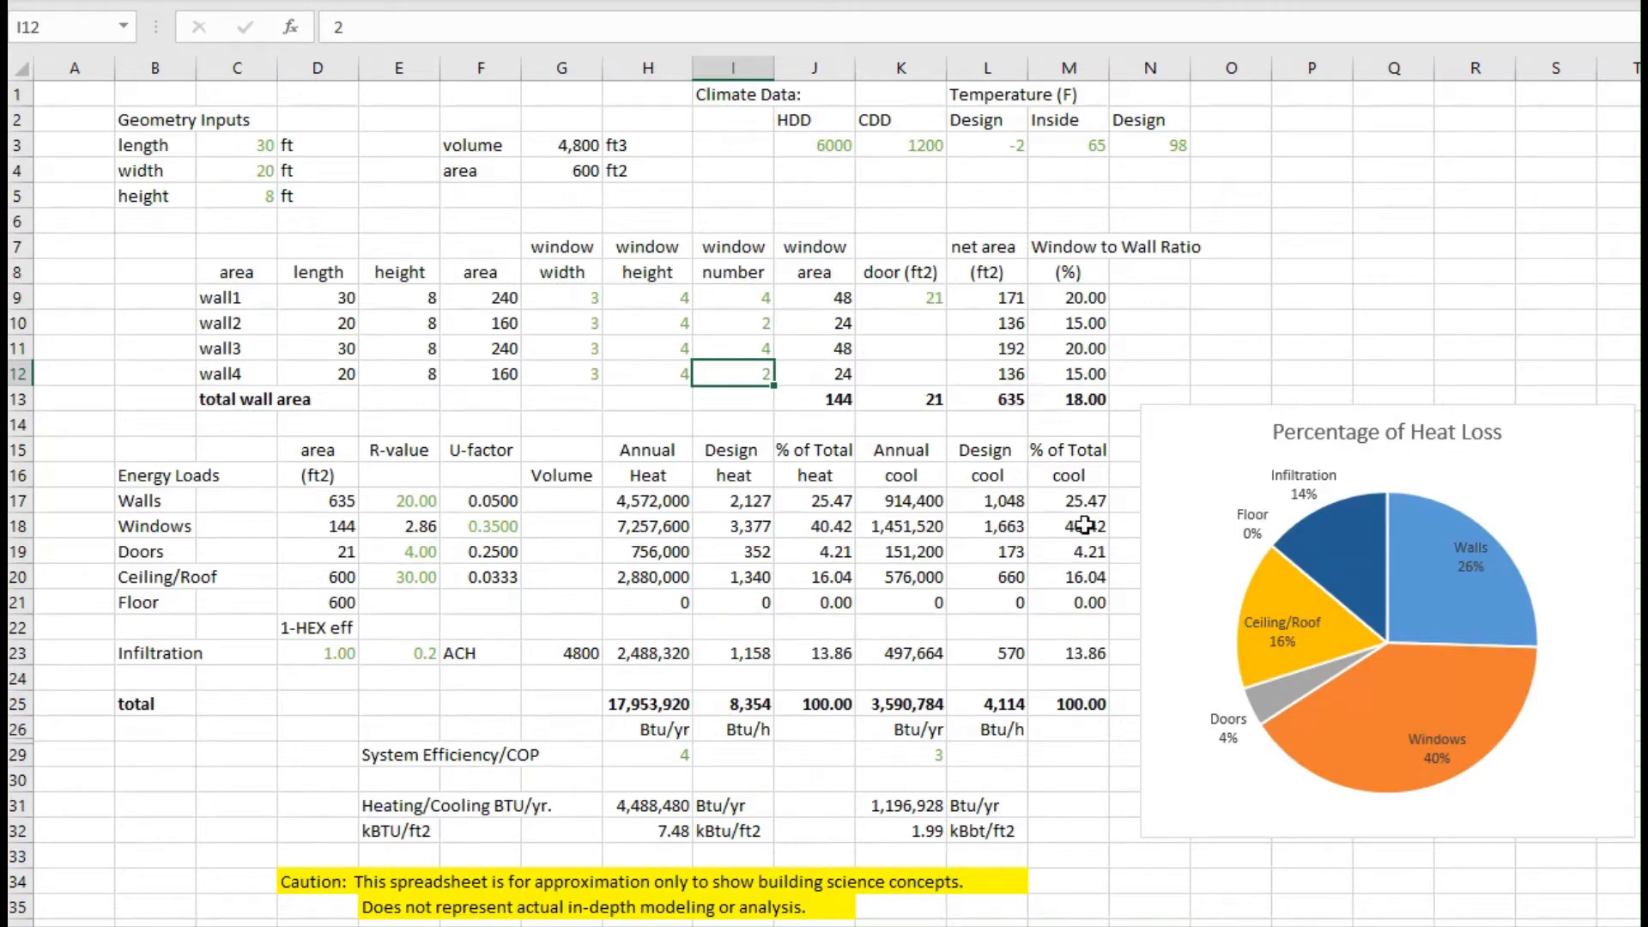
left_click_drag(131, 447, 1056, 727)
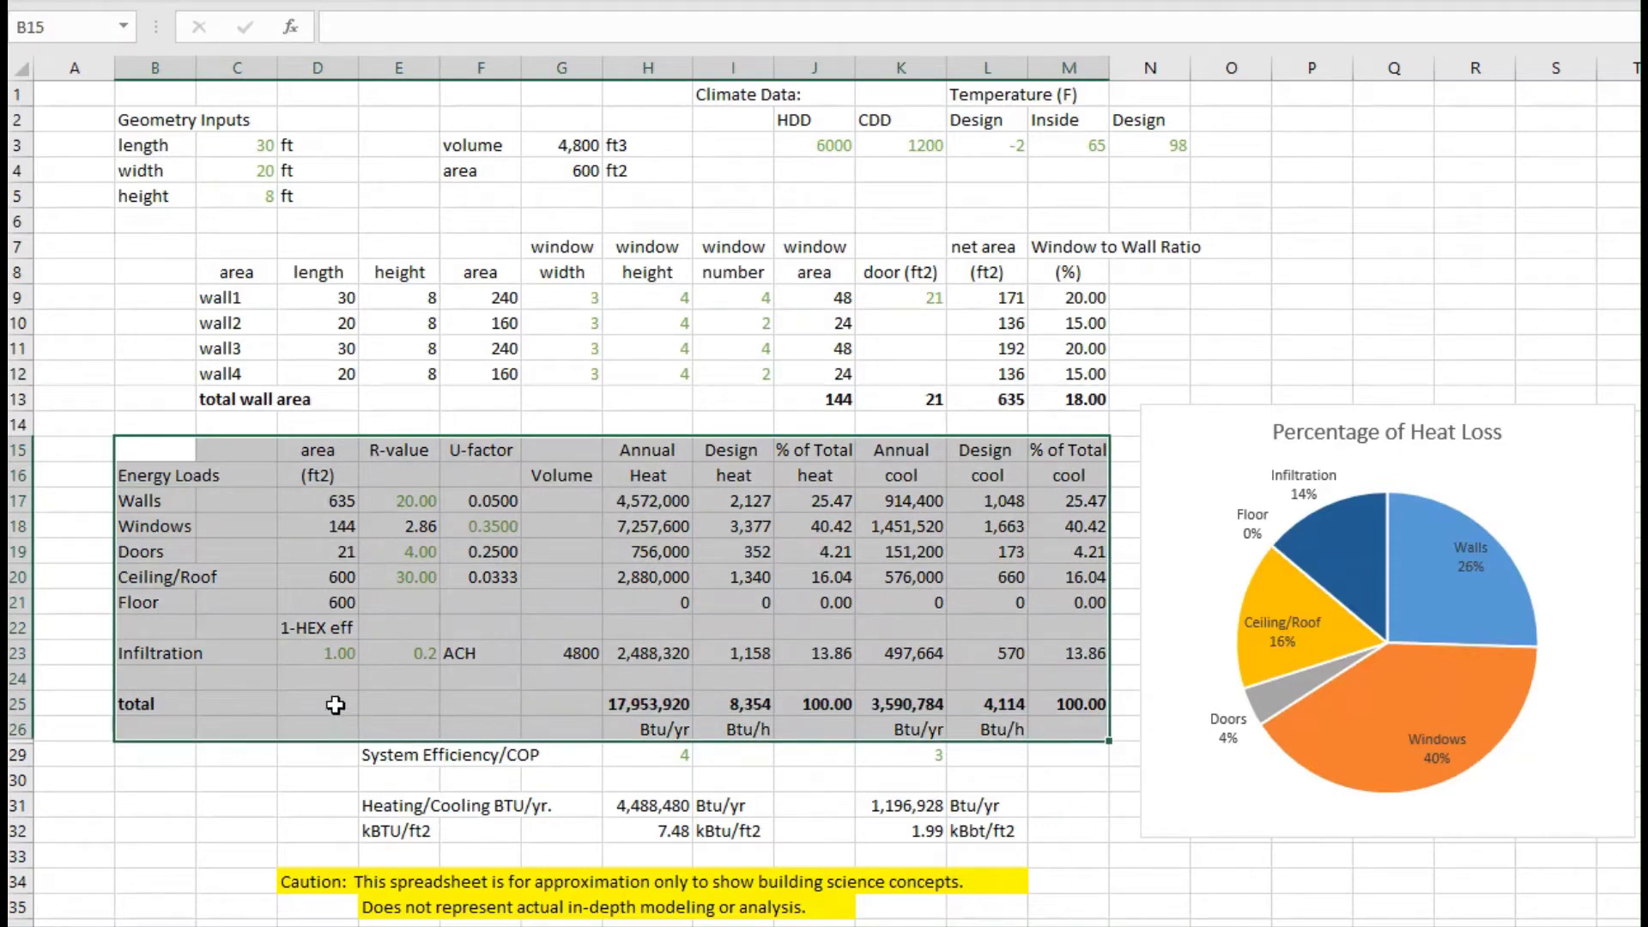
left_click(337, 713)
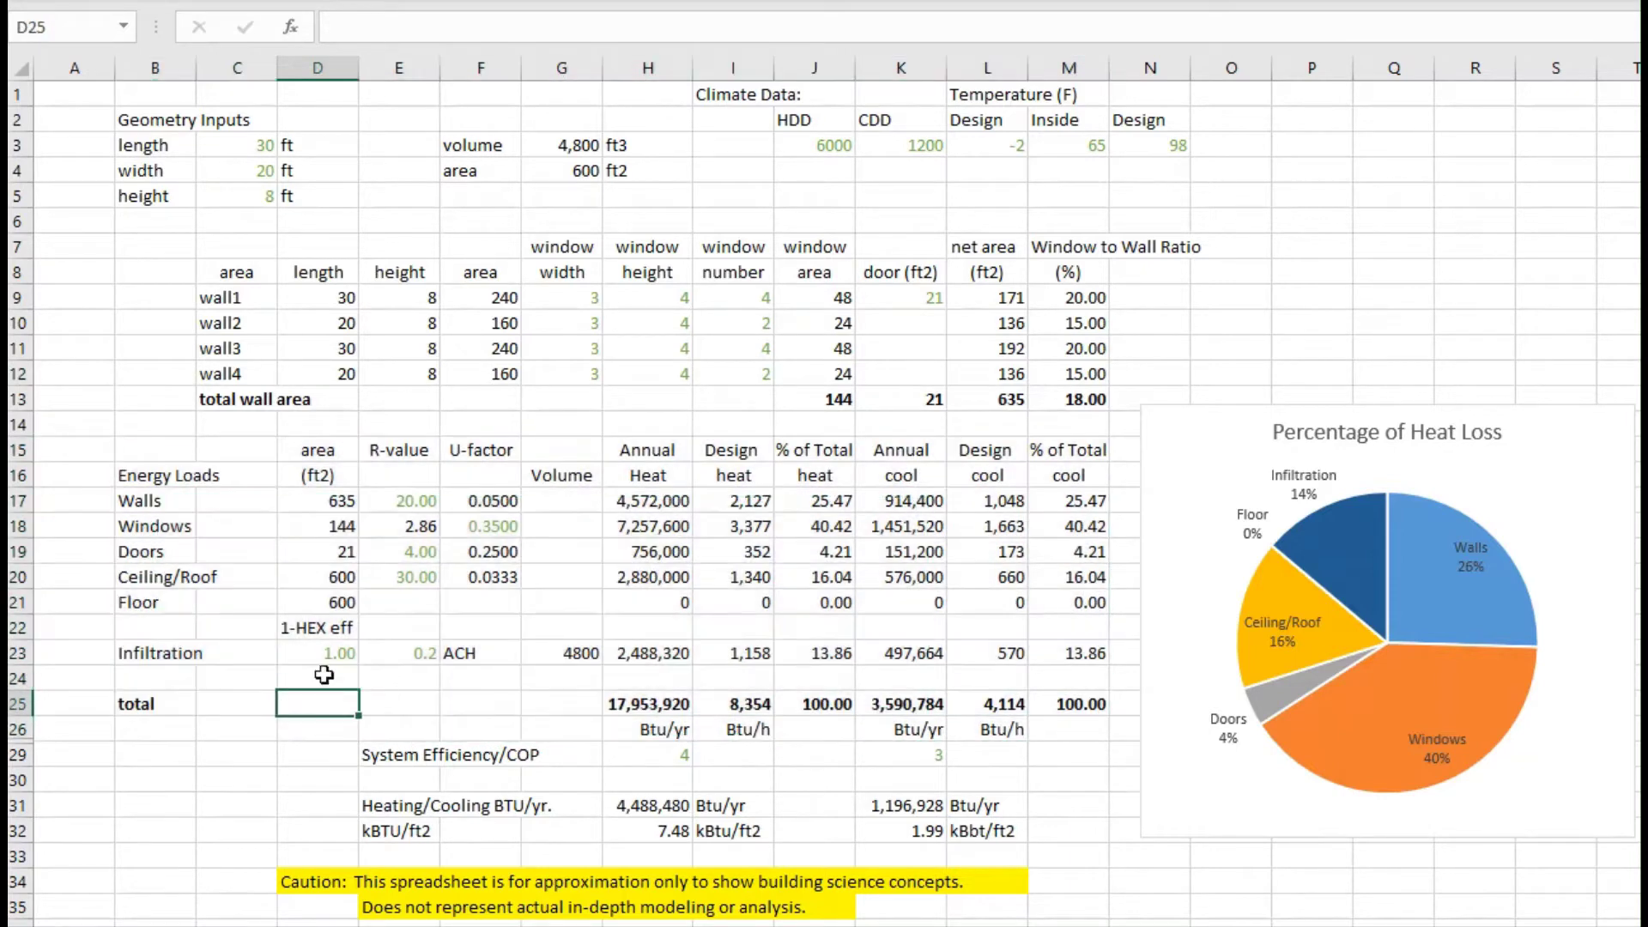
left_click(300, 500)
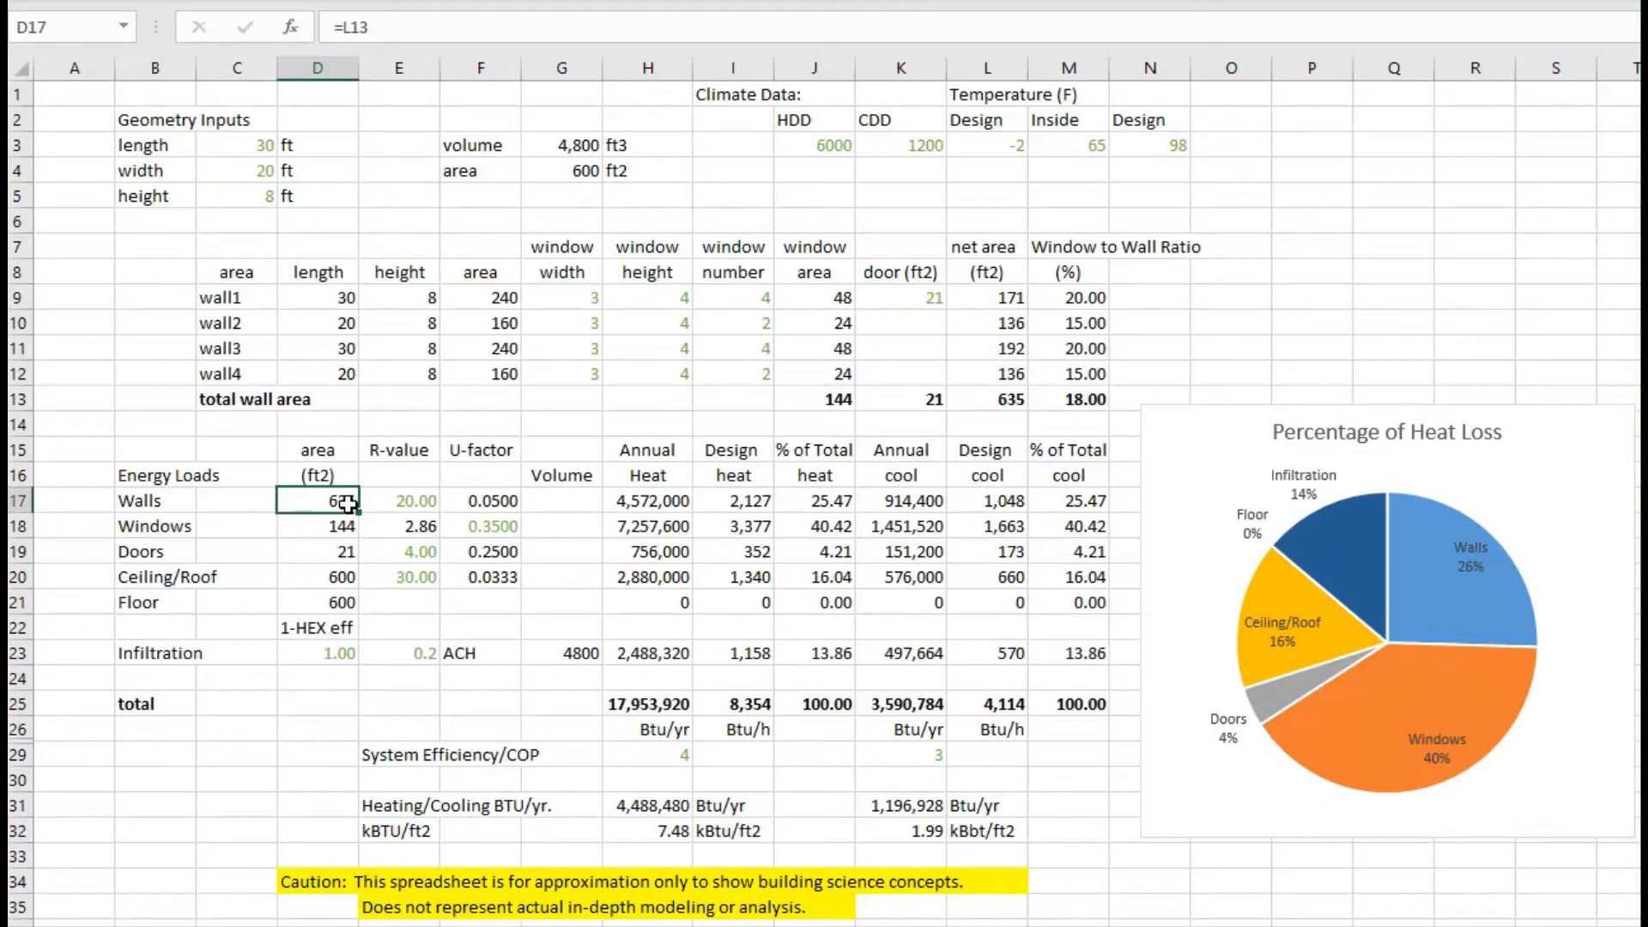
left_click(399, 502)
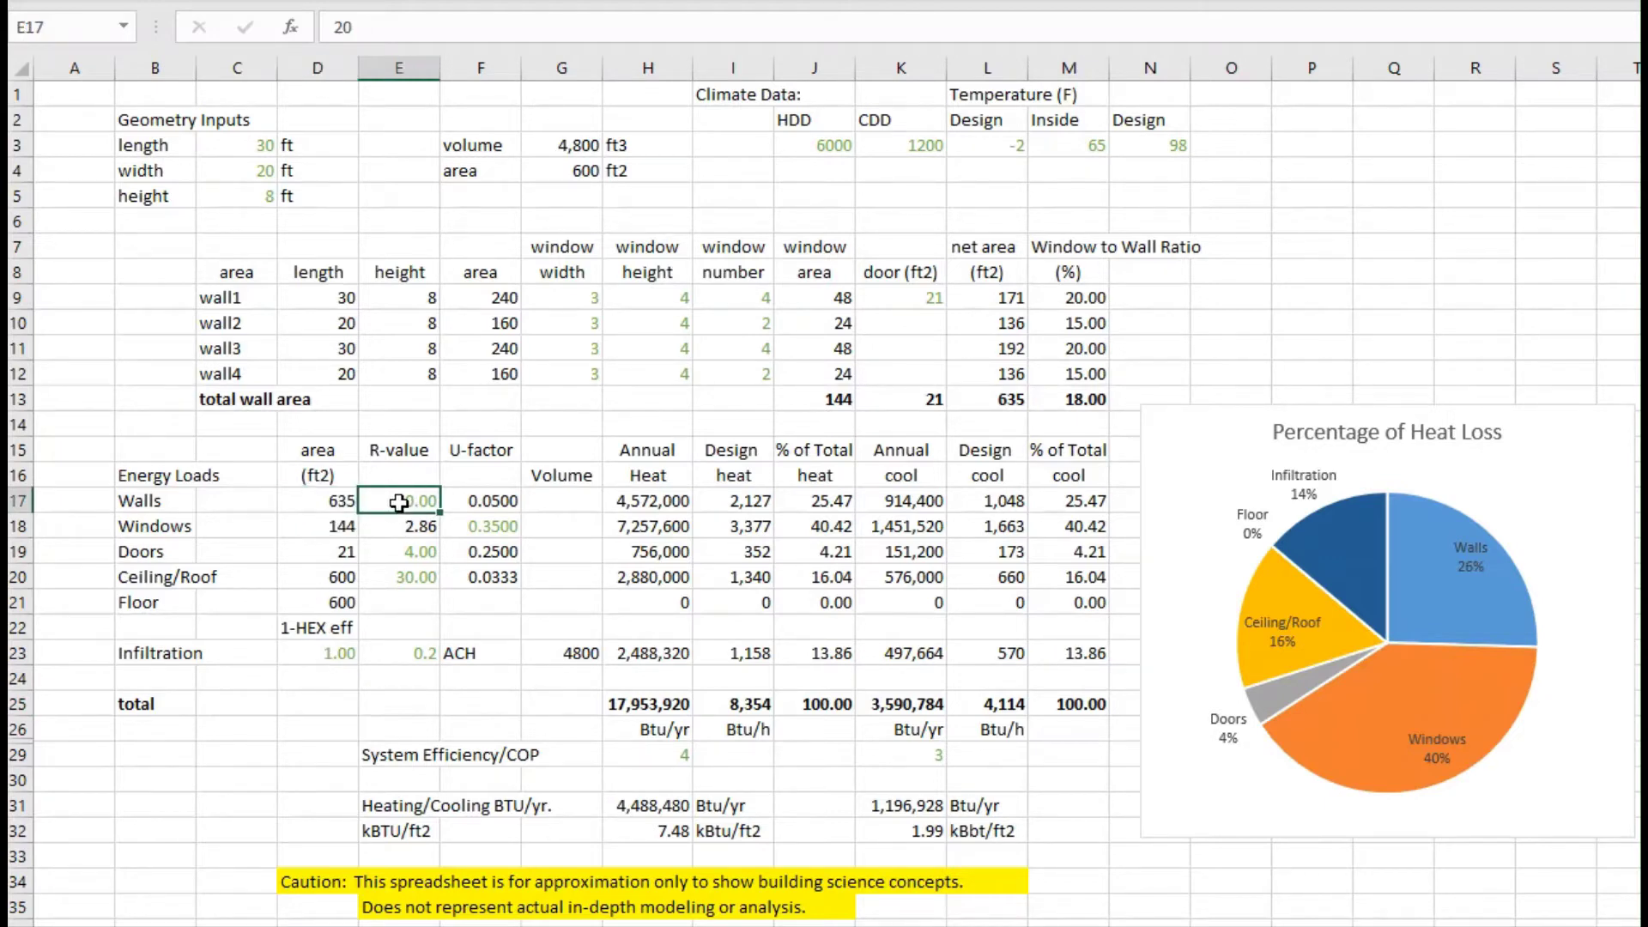
left_click(489, 502)
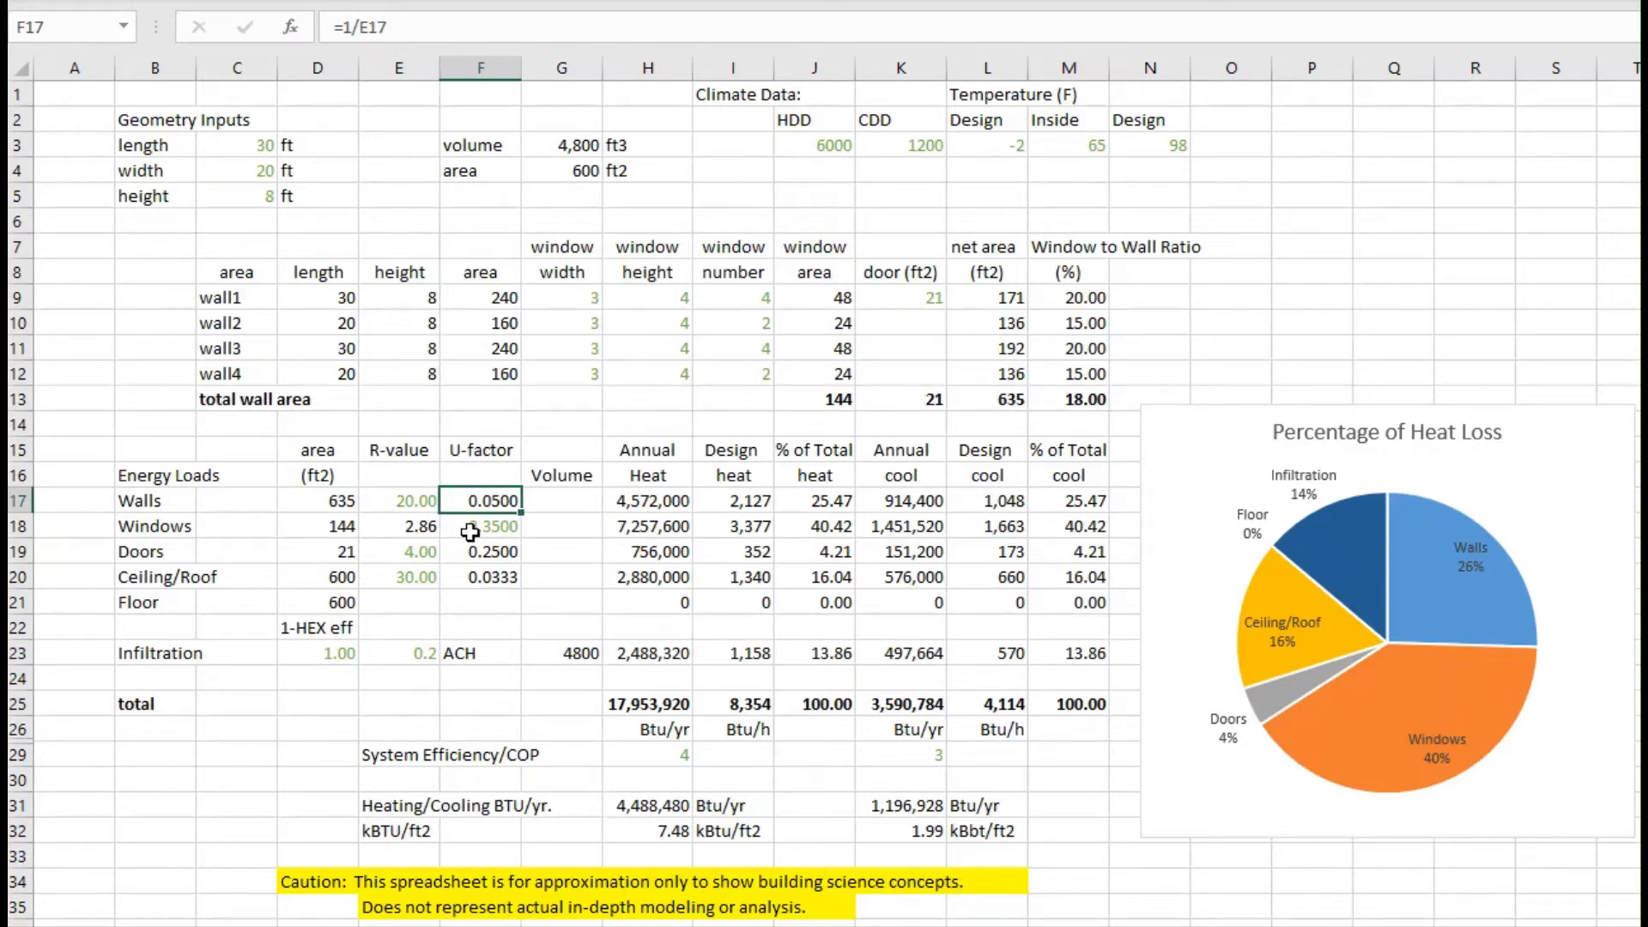
left_click(484, 527)
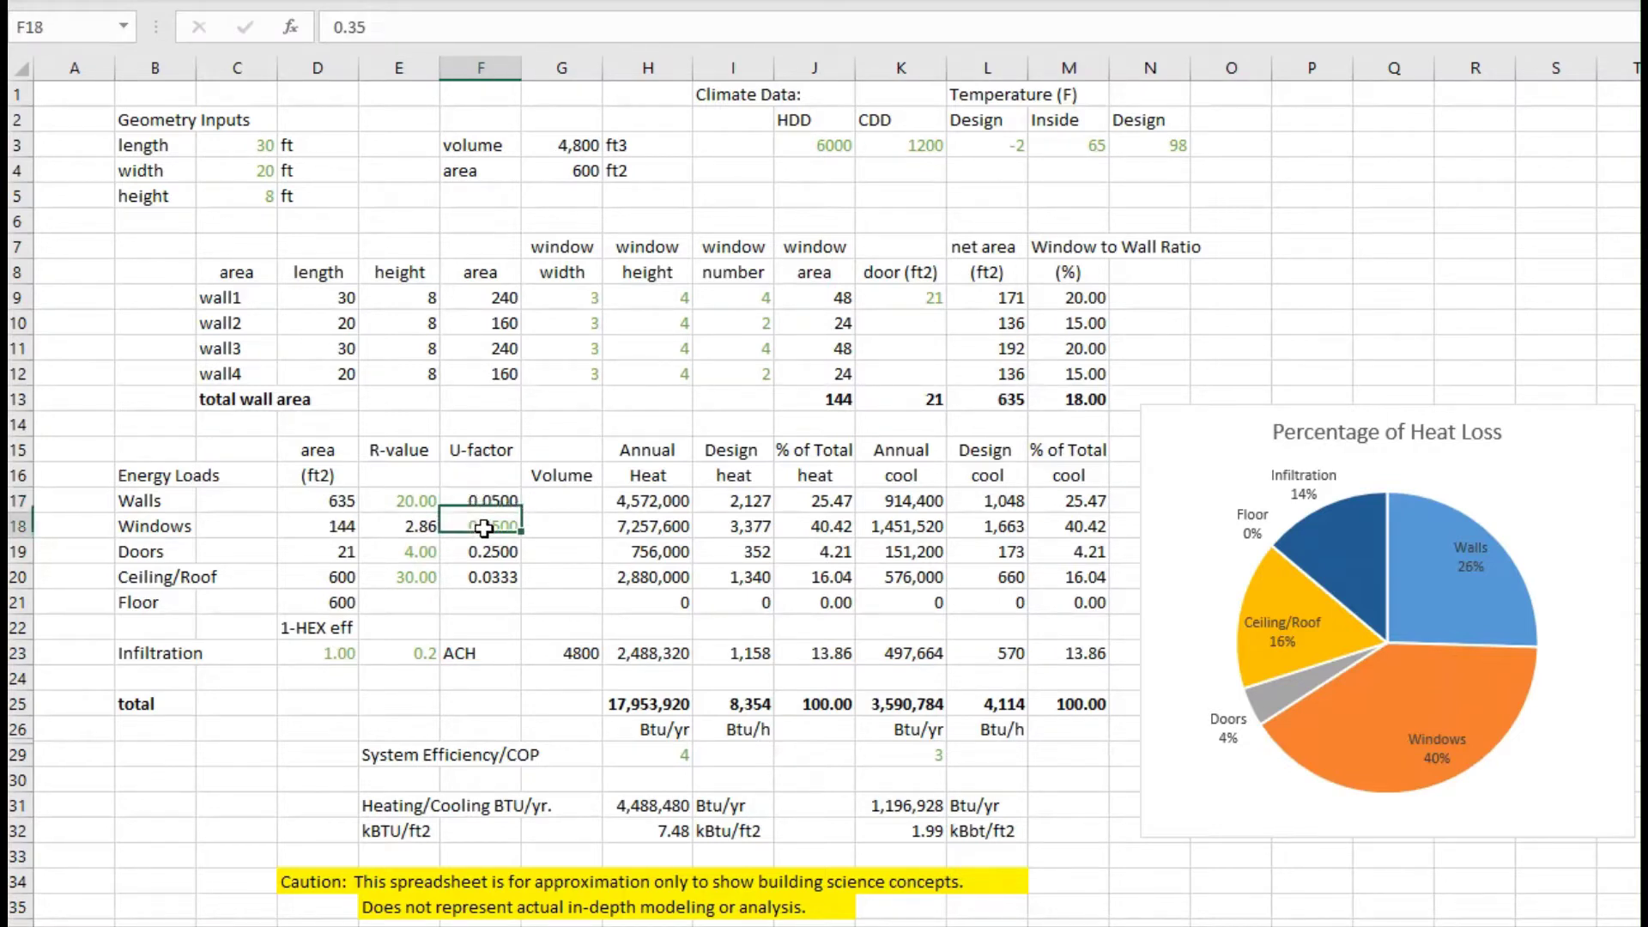
left_click(413, 530)
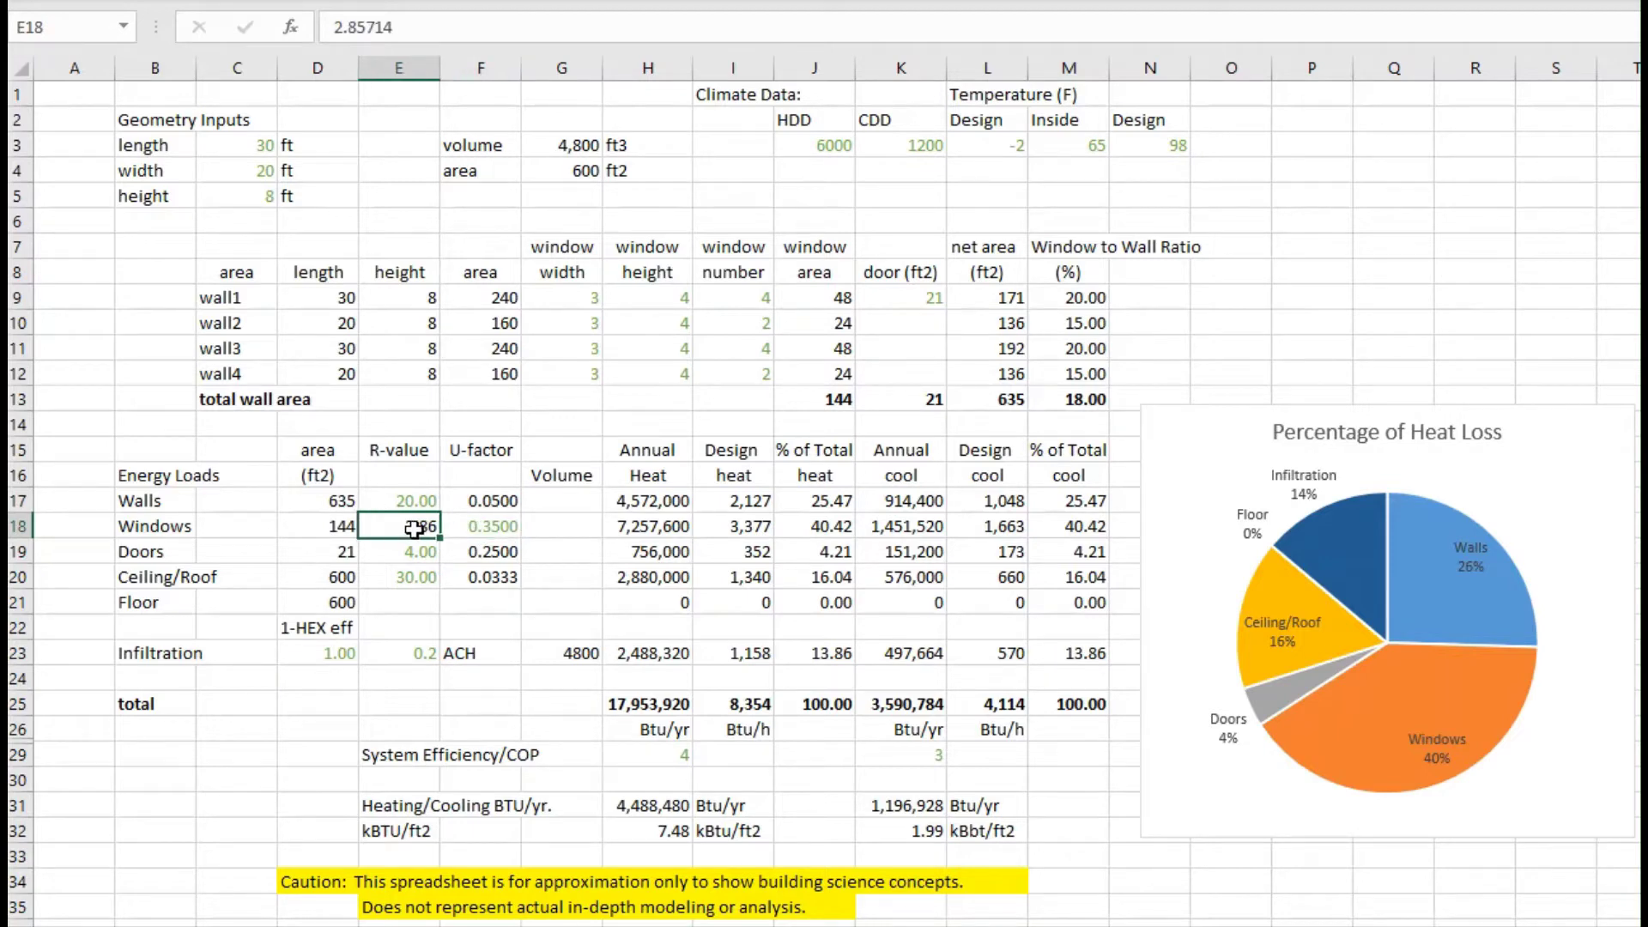
left_click(420, 557)
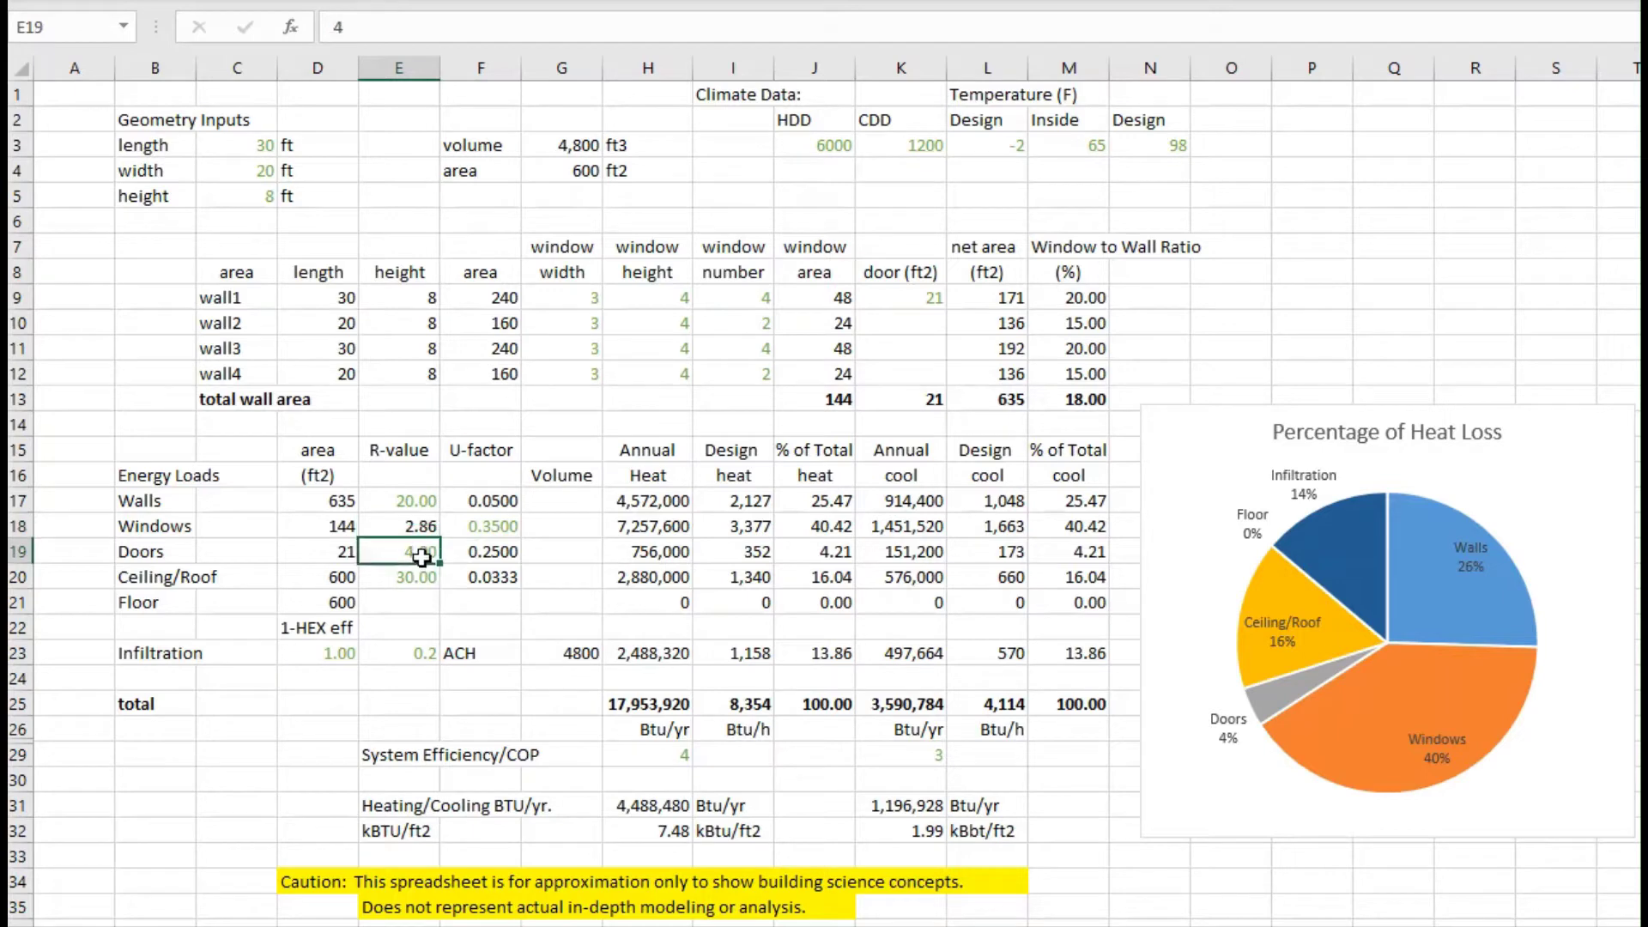
left_click(420, 584)
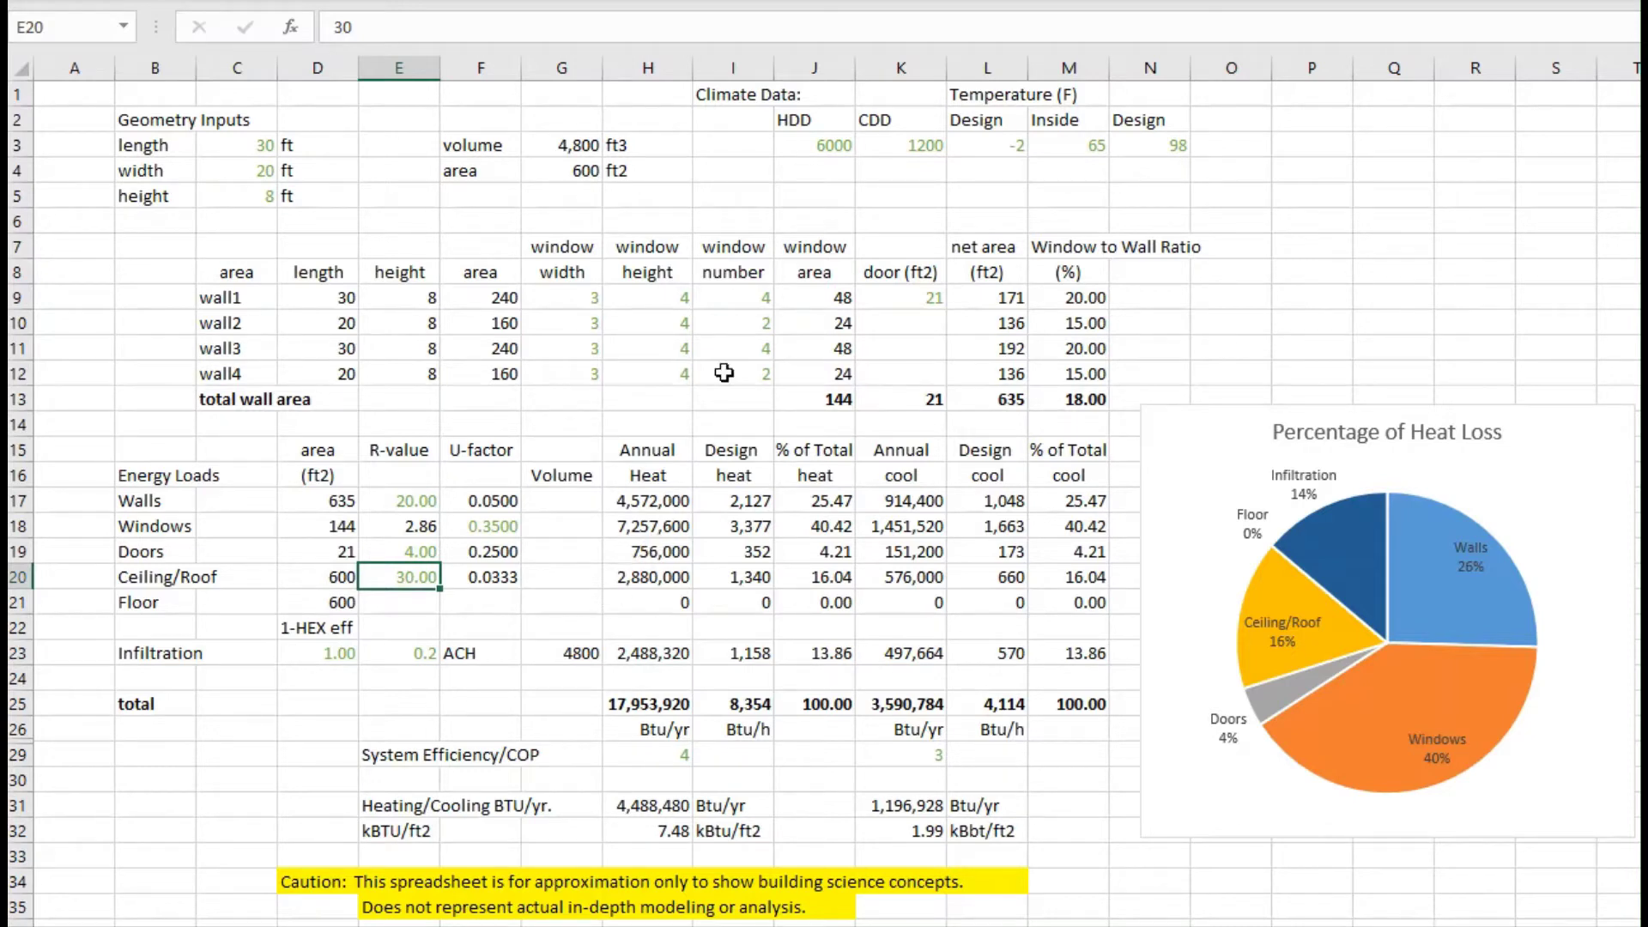
left_click(800, 144)
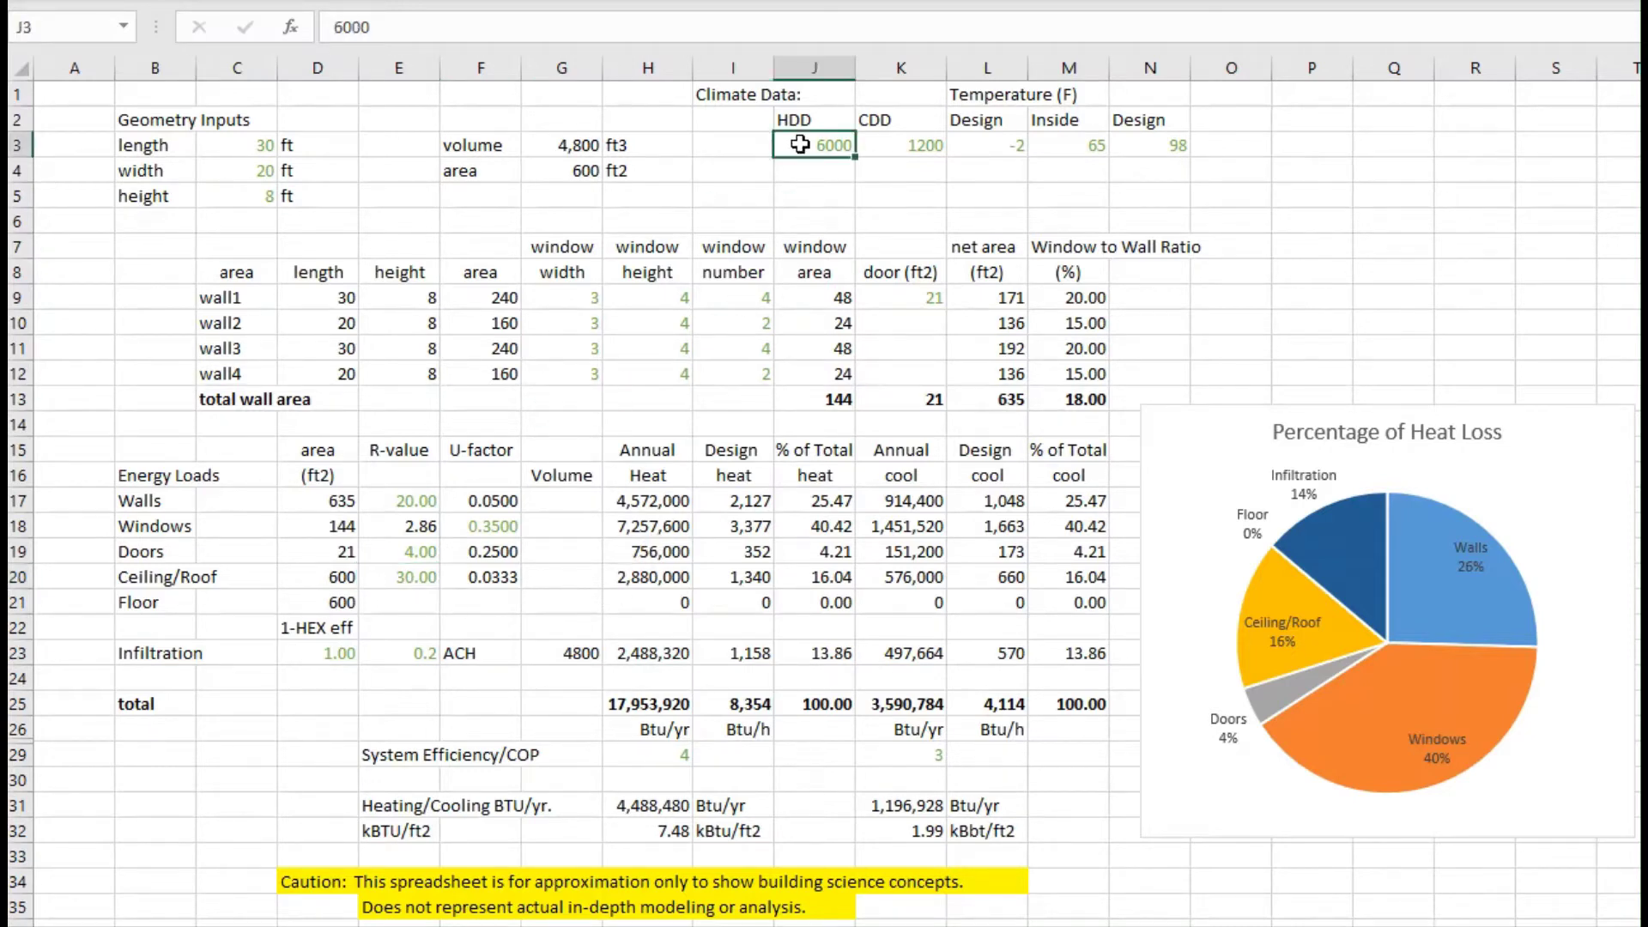
left_click(636, 501)
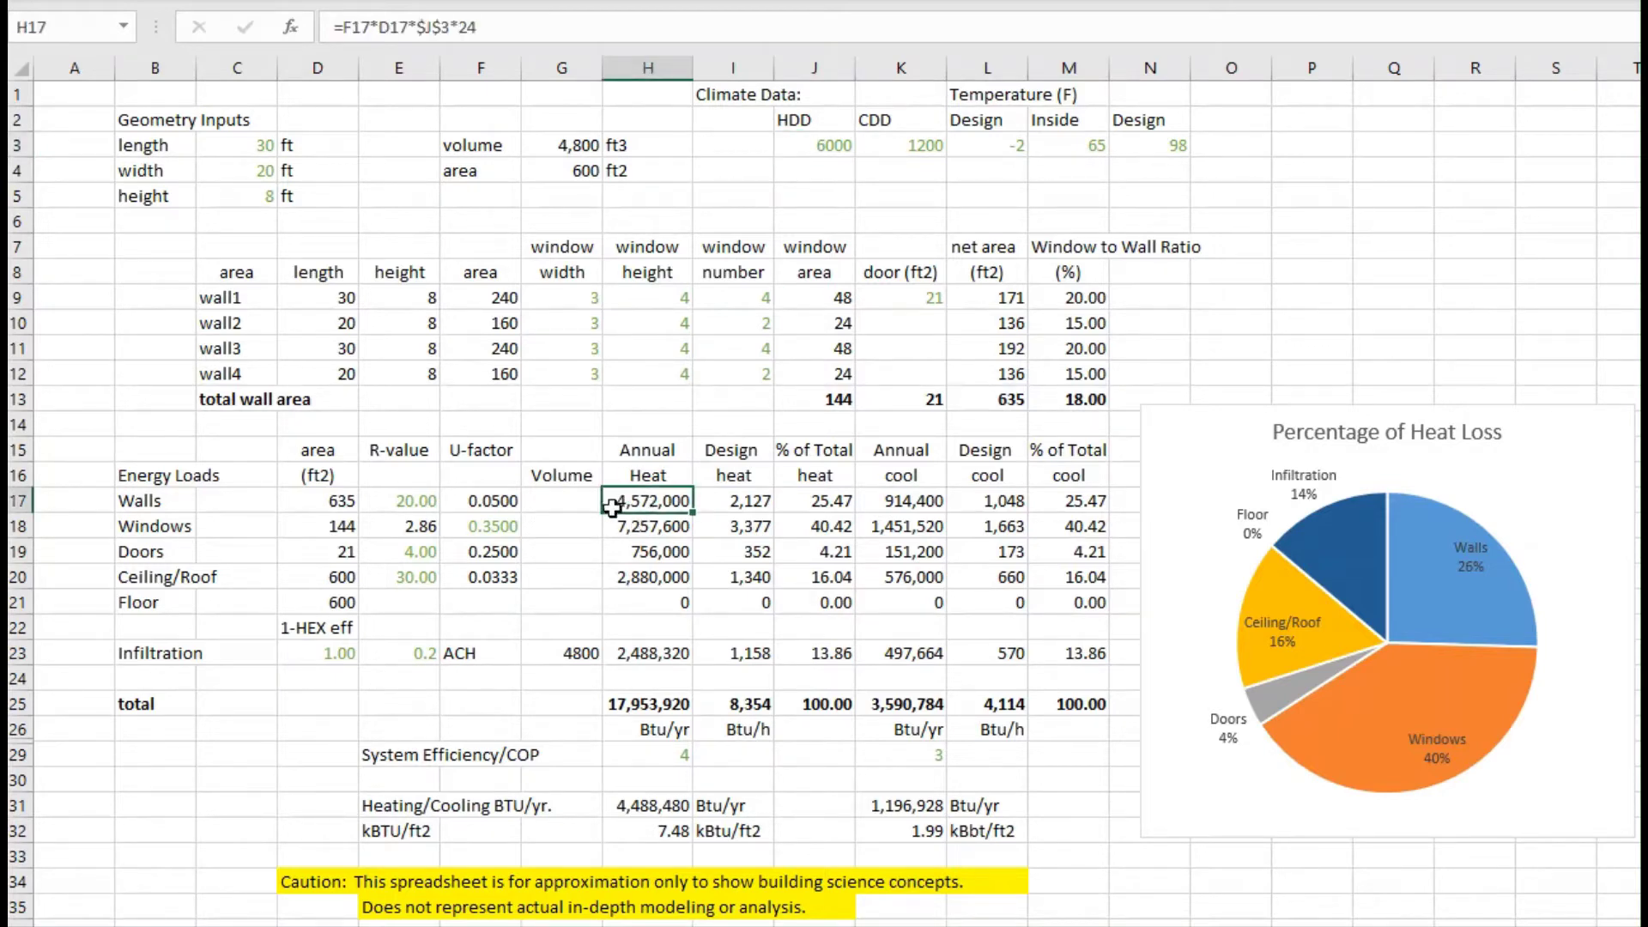
left_click(660, 526)
left_click(659, 552)
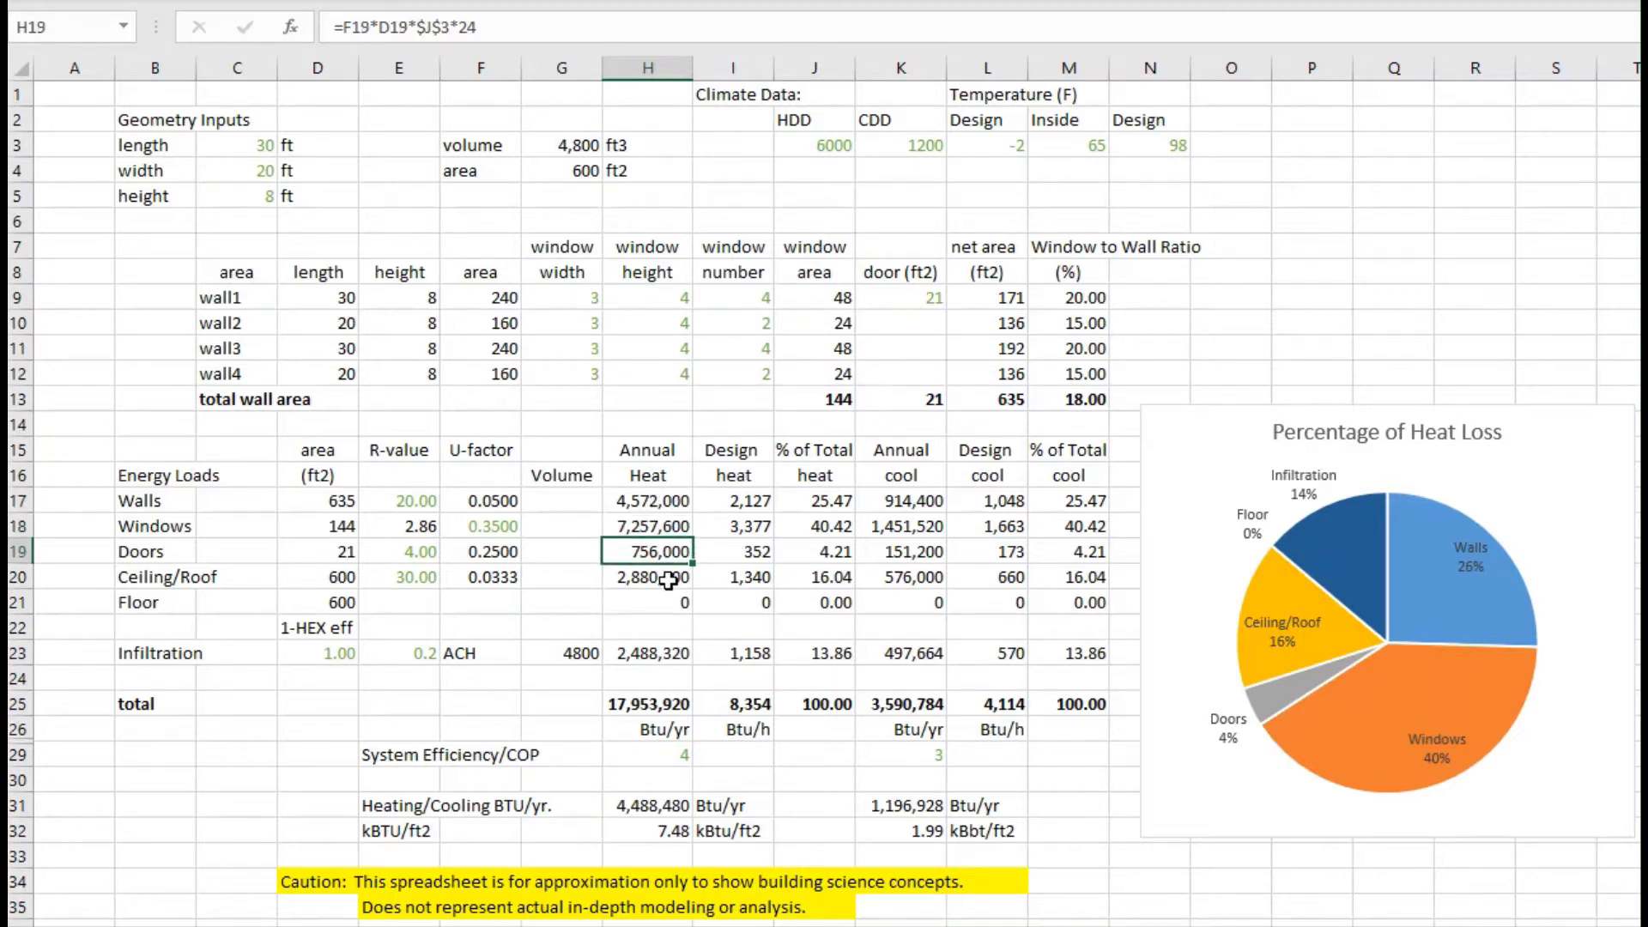
left_click(654, 580)
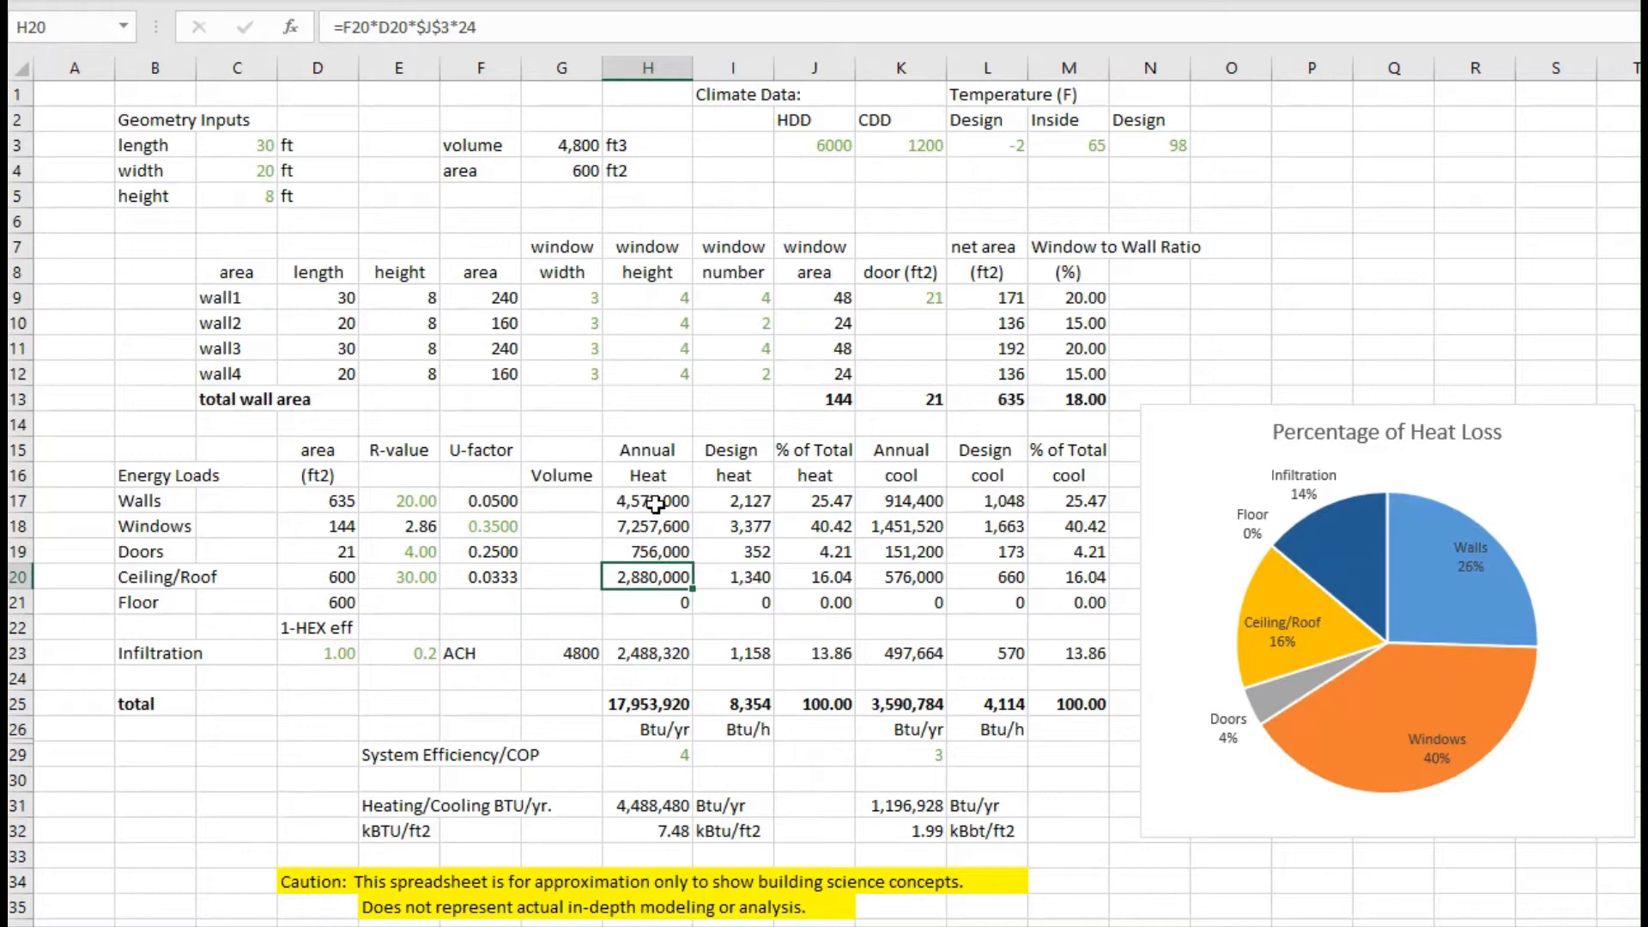
left_click(740, 502)
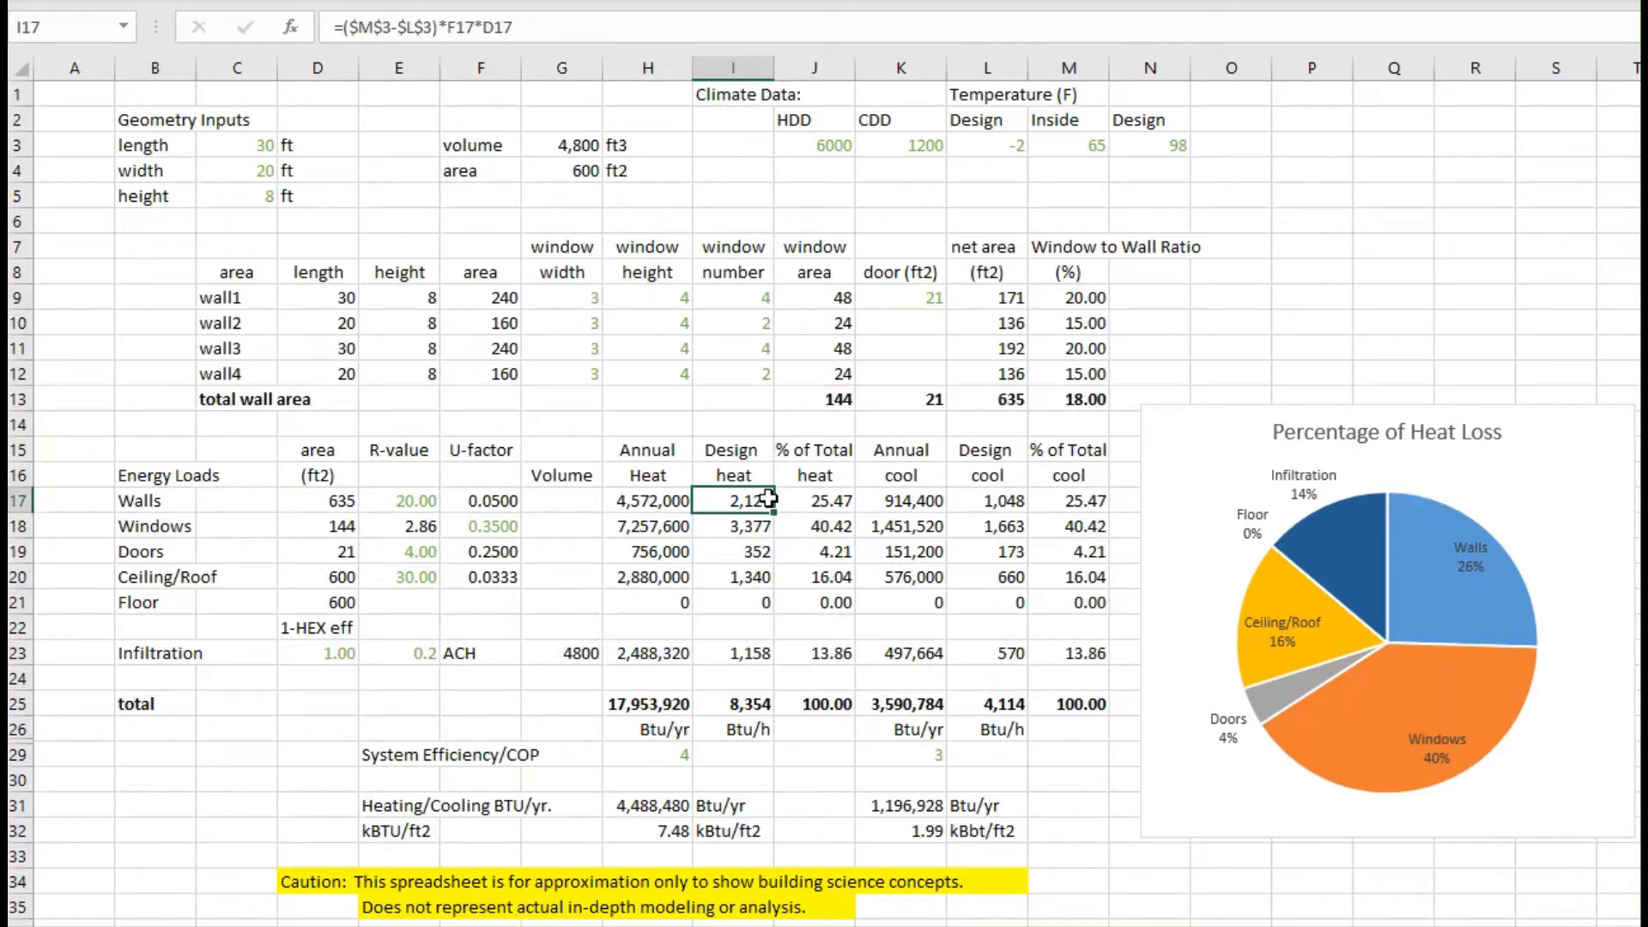
left_click(986, 160)
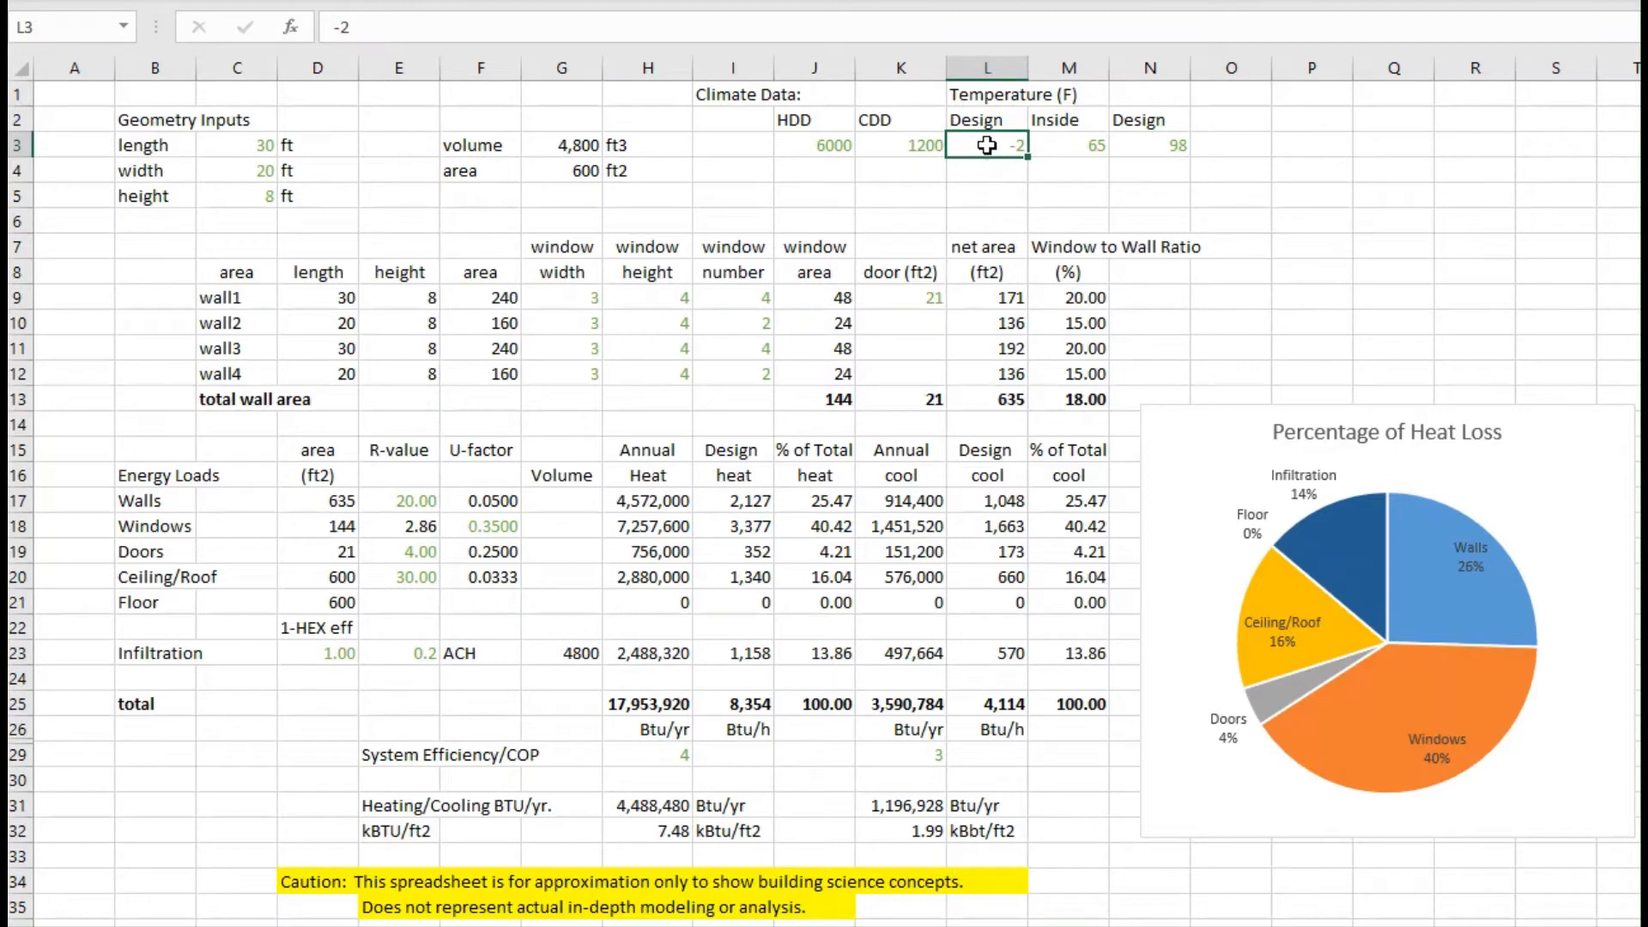
left_click(1067, 148)
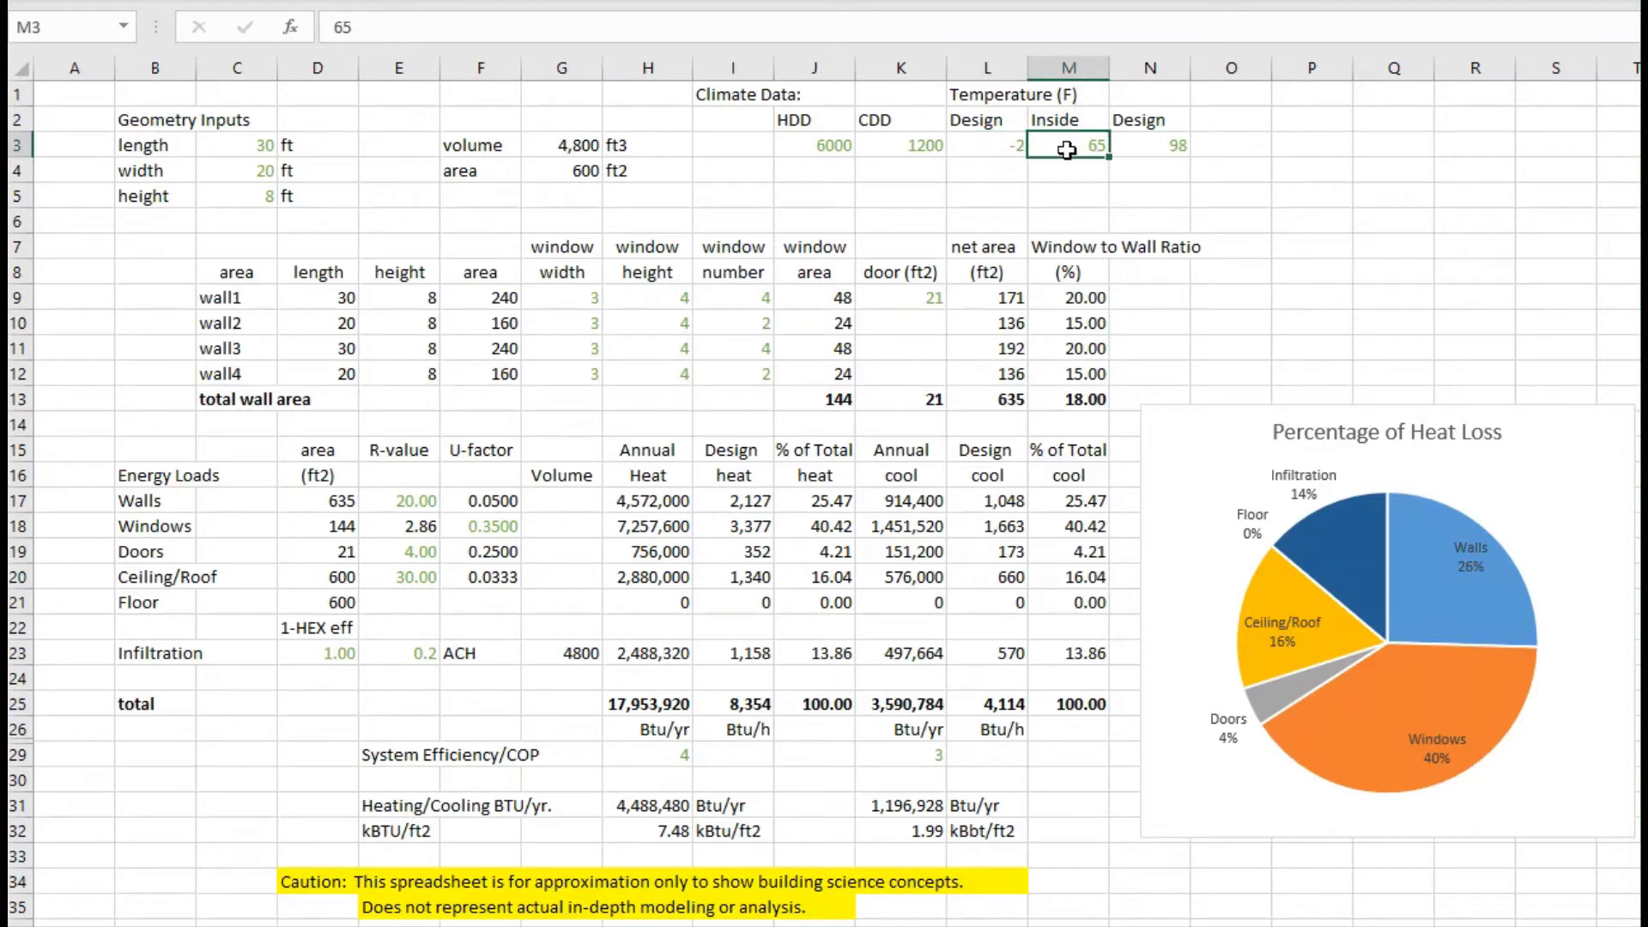
left_click(728, 504)
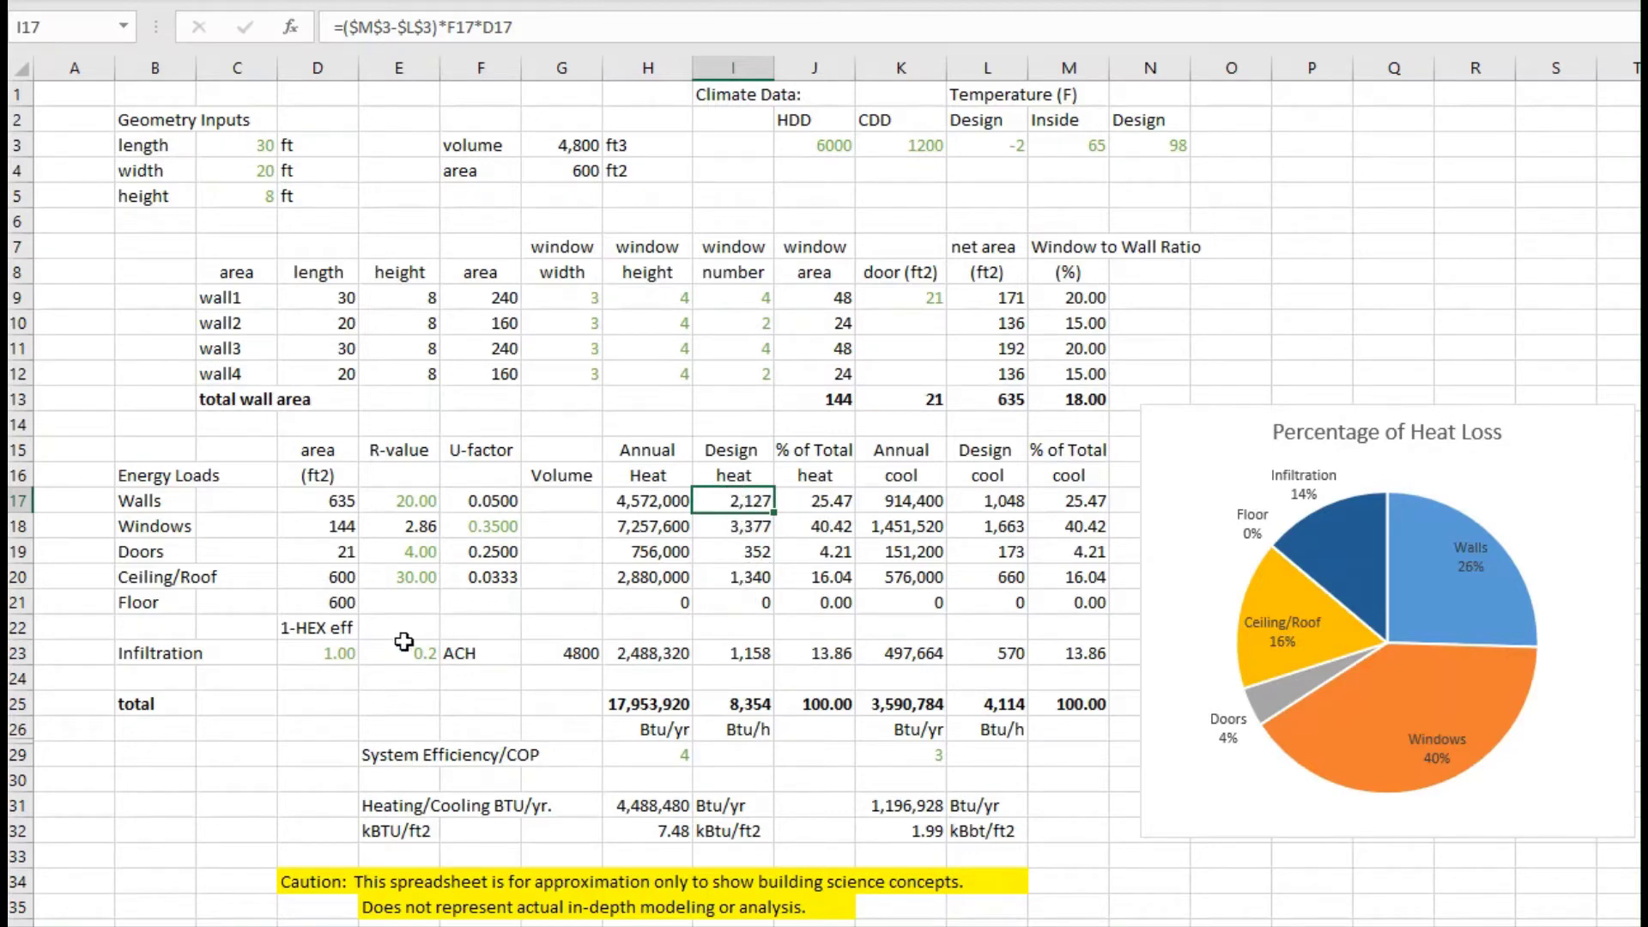
left_click(729, 659)
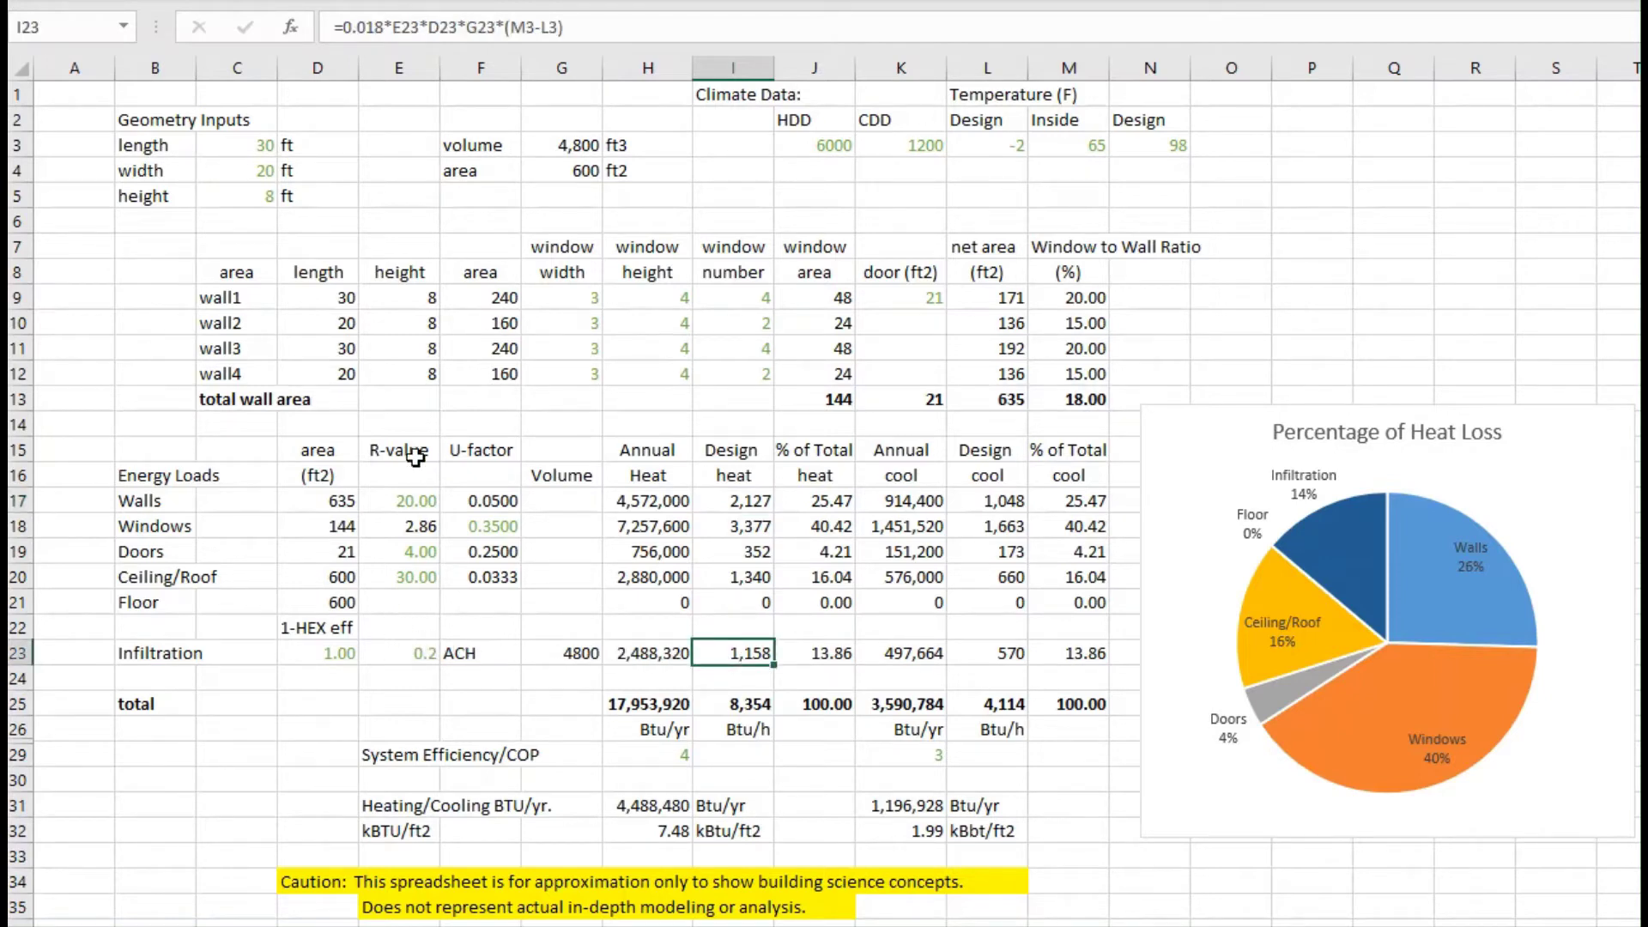
left_click(413, 654)
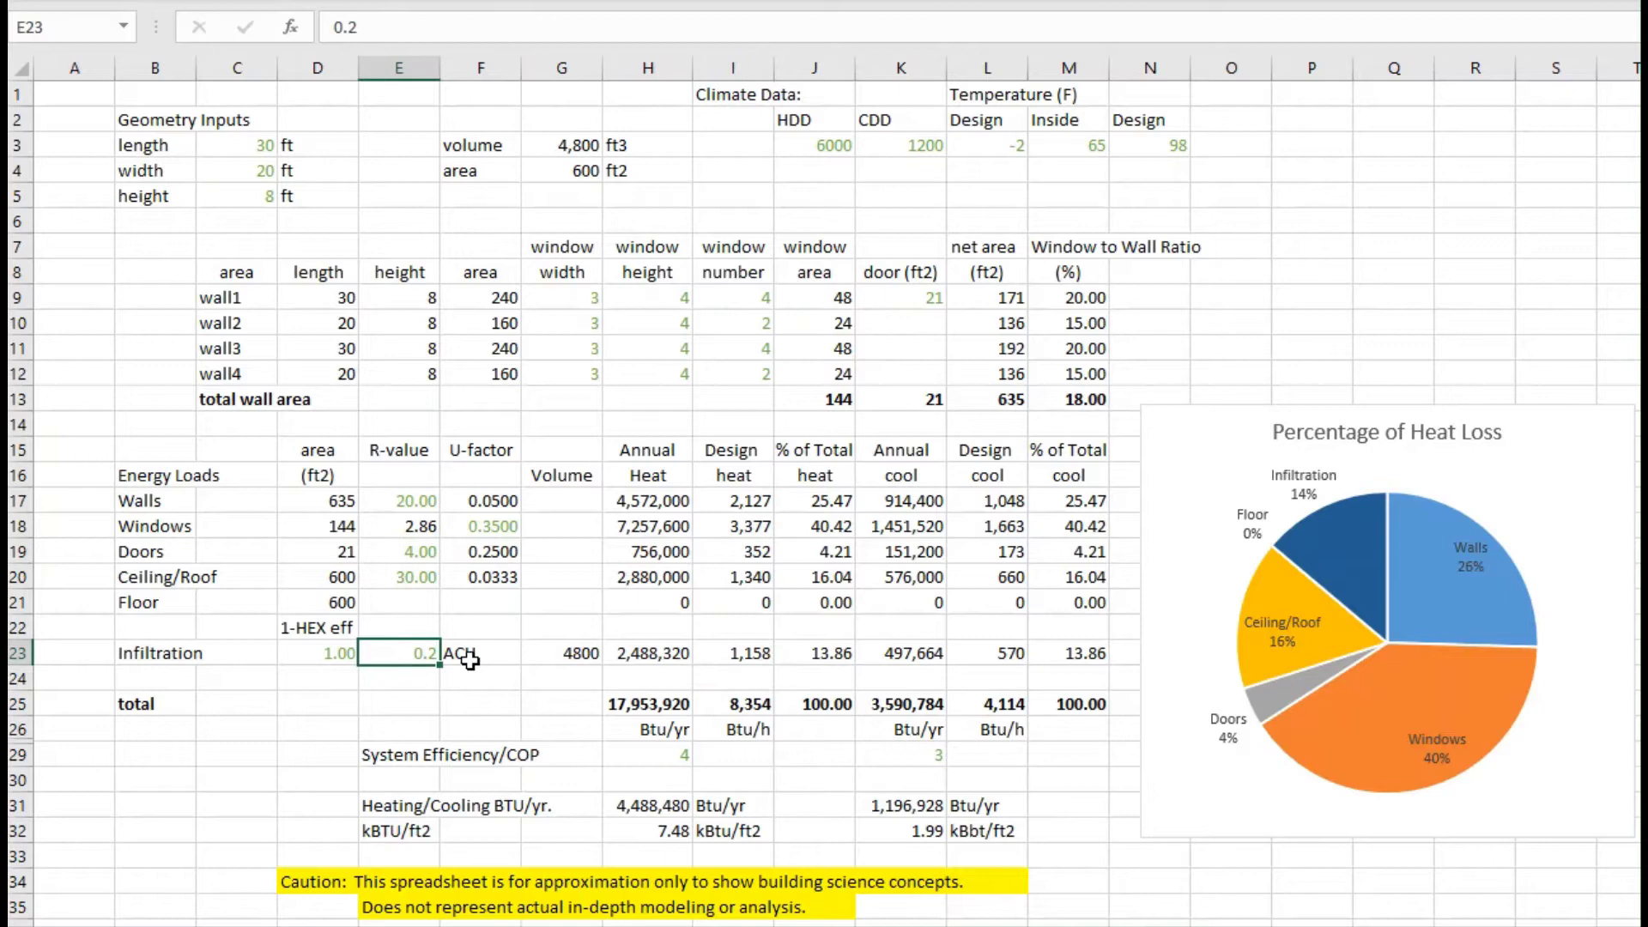
left_click(571, 657)
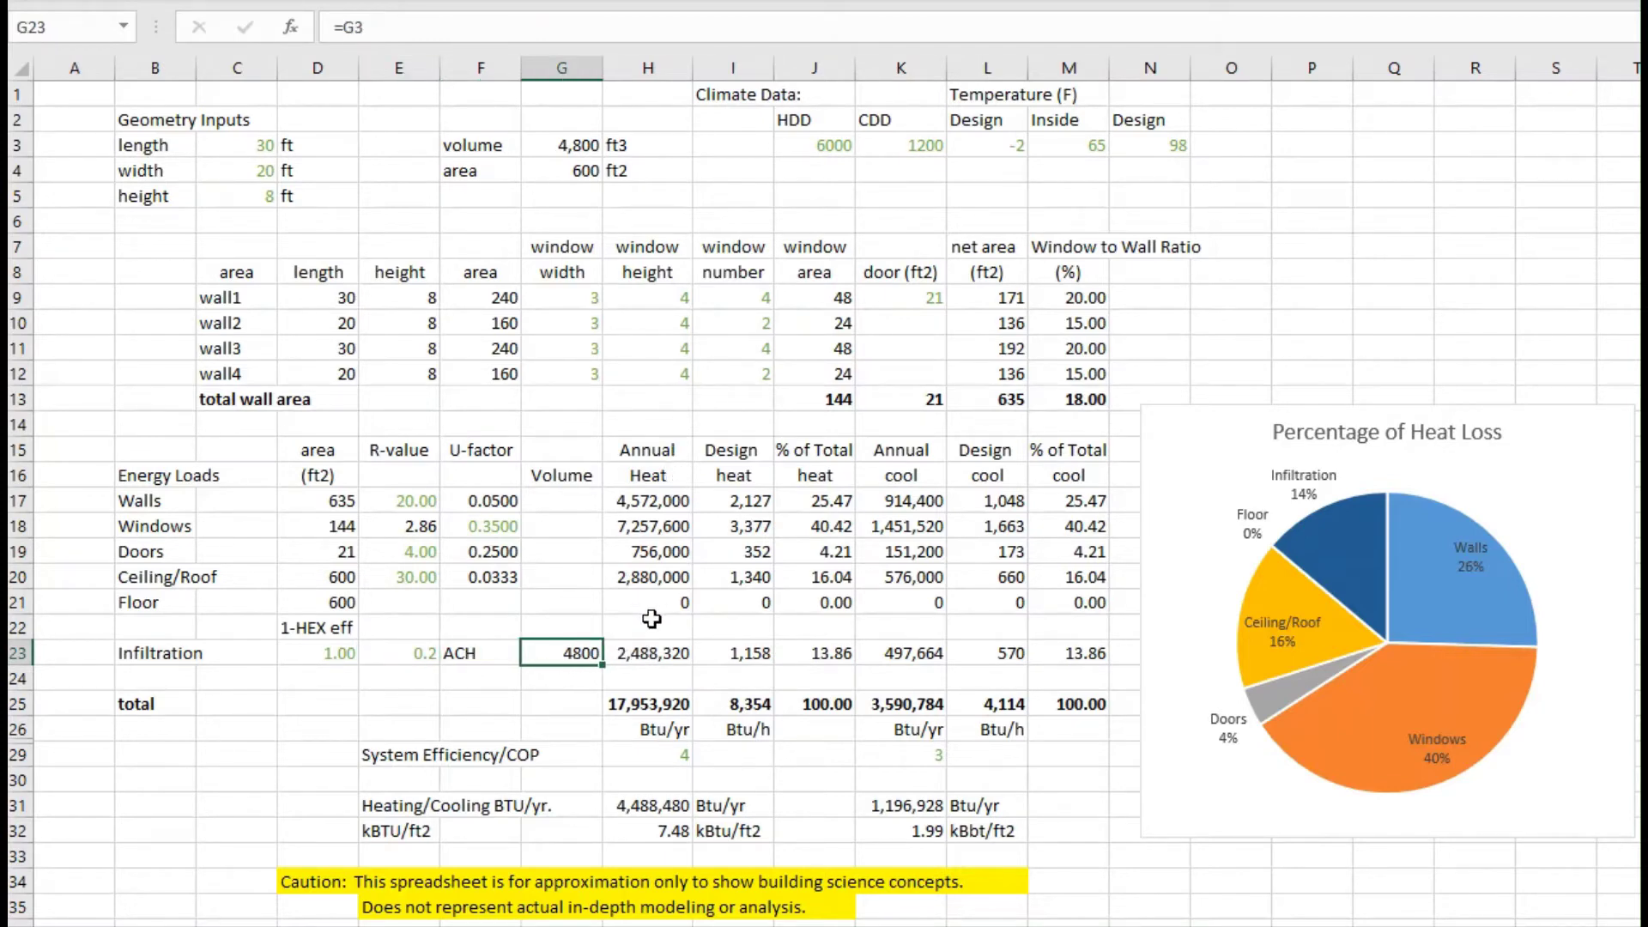
left_click(657, 660)
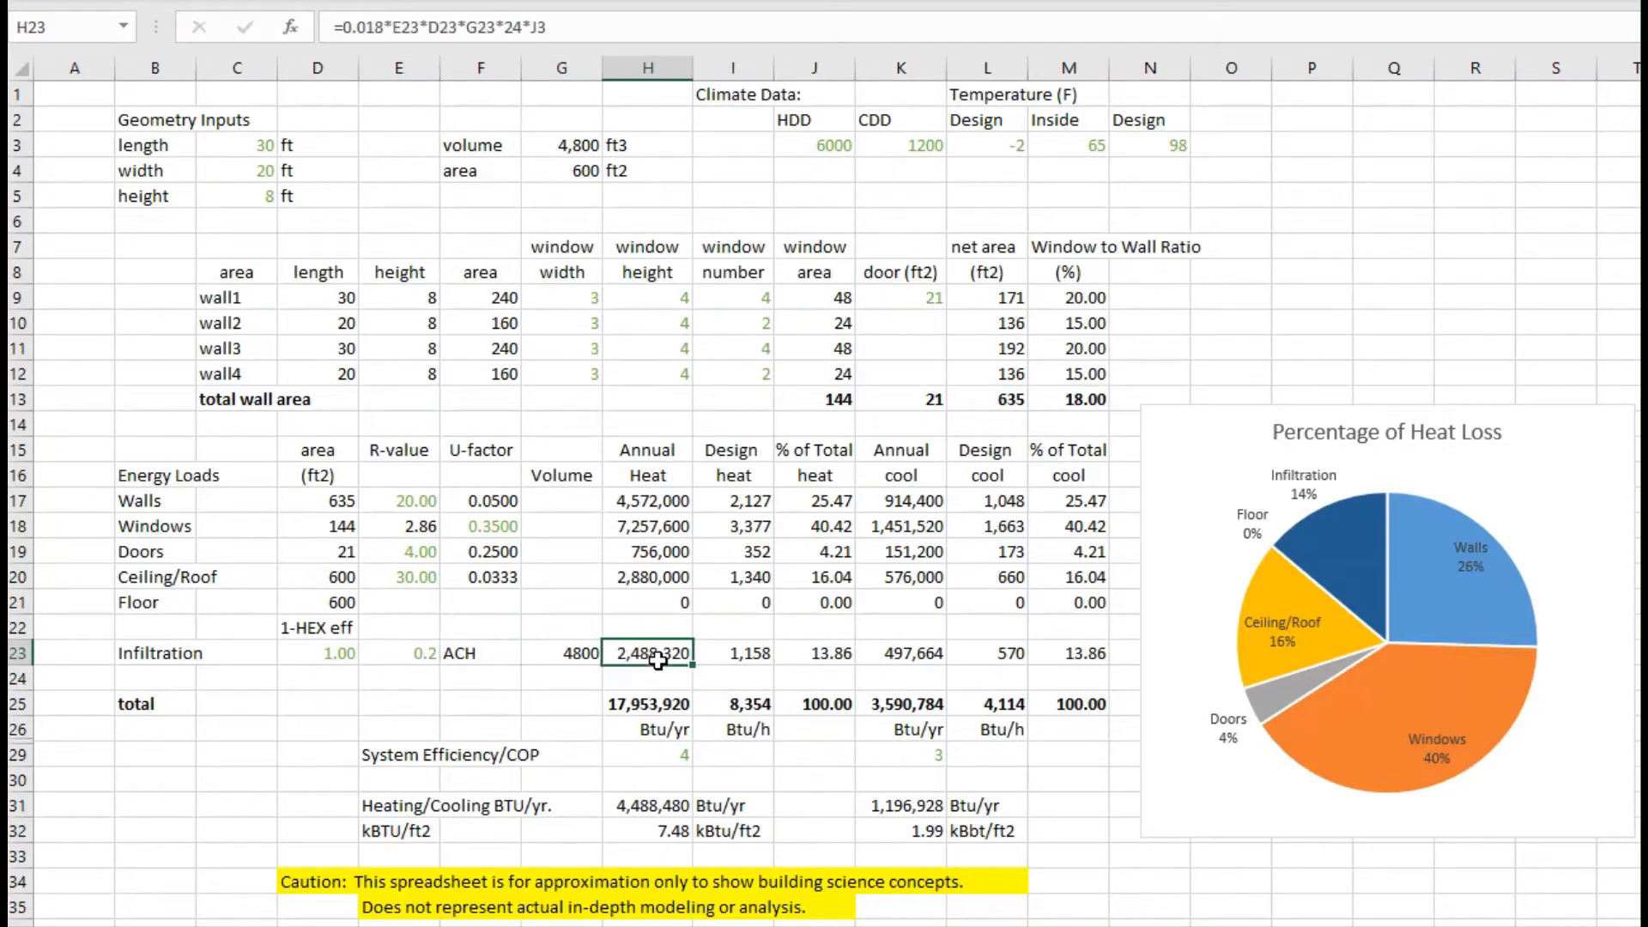
left_click(728, 655)
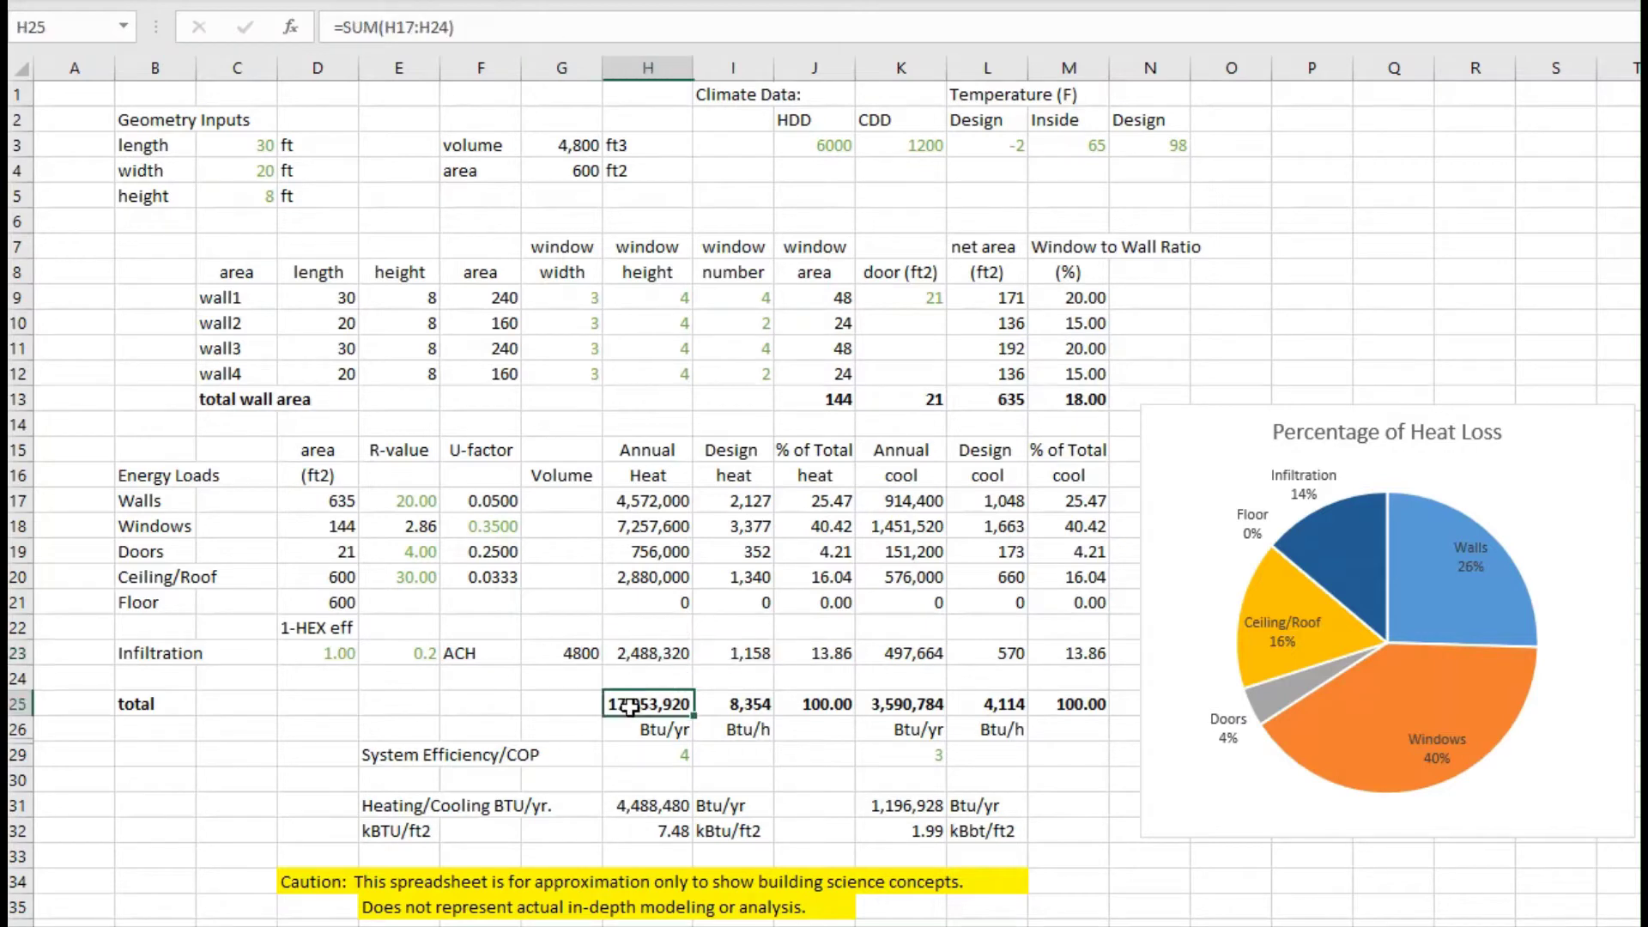
left_click_drag(629, 705, 719, 708)
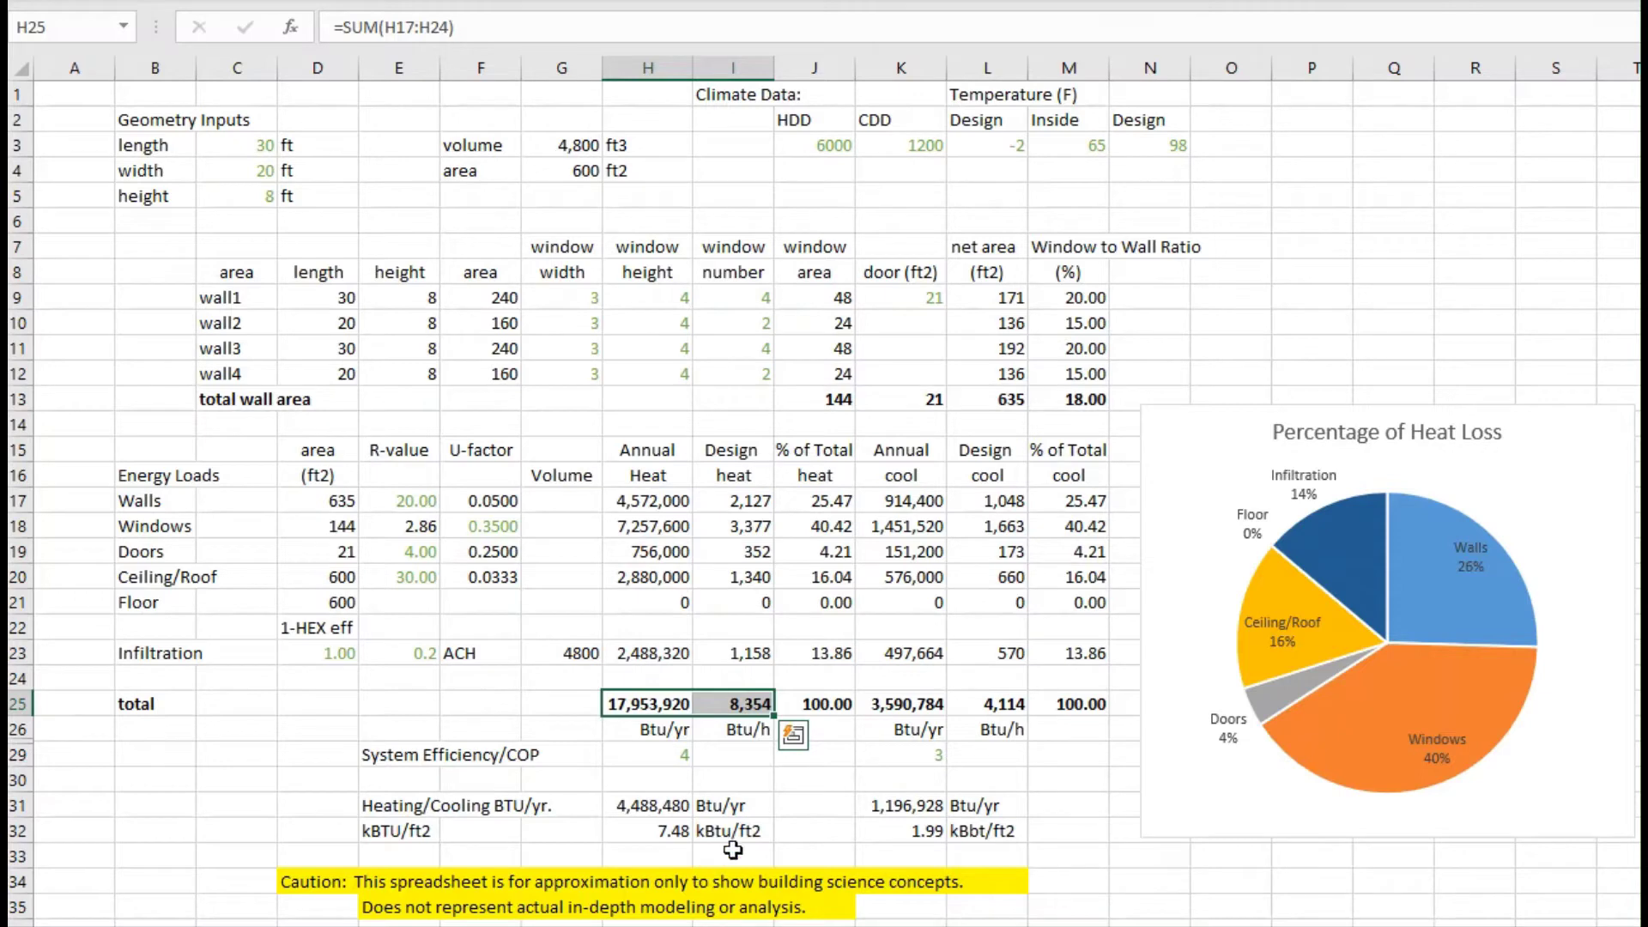
left_click(820, 499)
left_click_drag(820, 499, 801, 657)
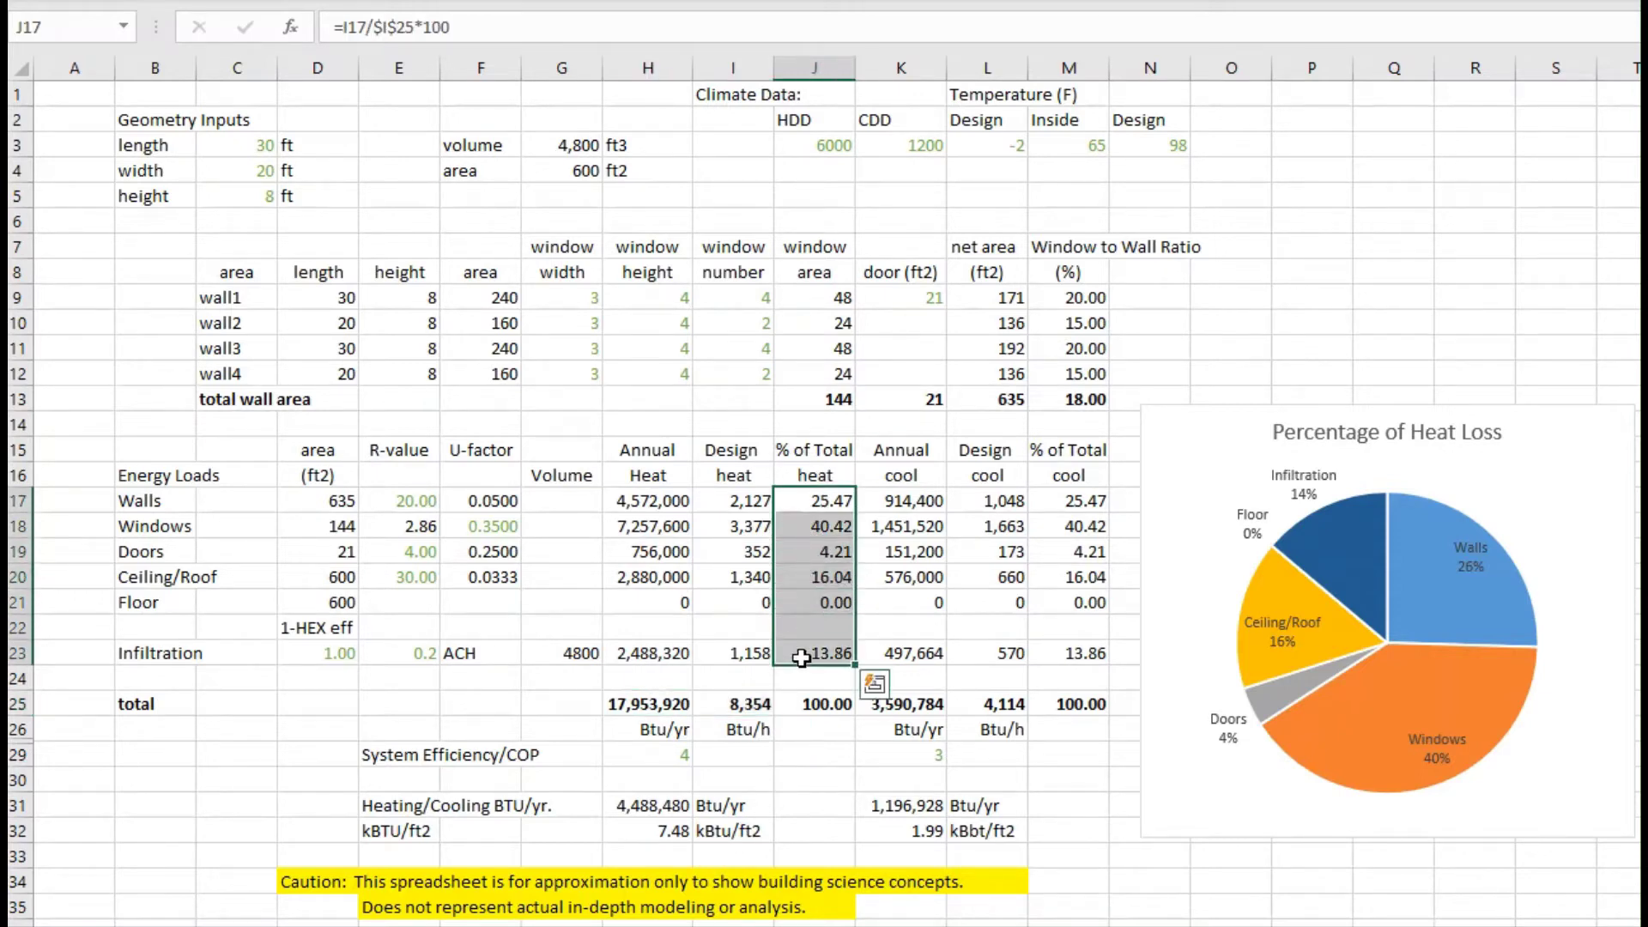
left_click(811, 654)
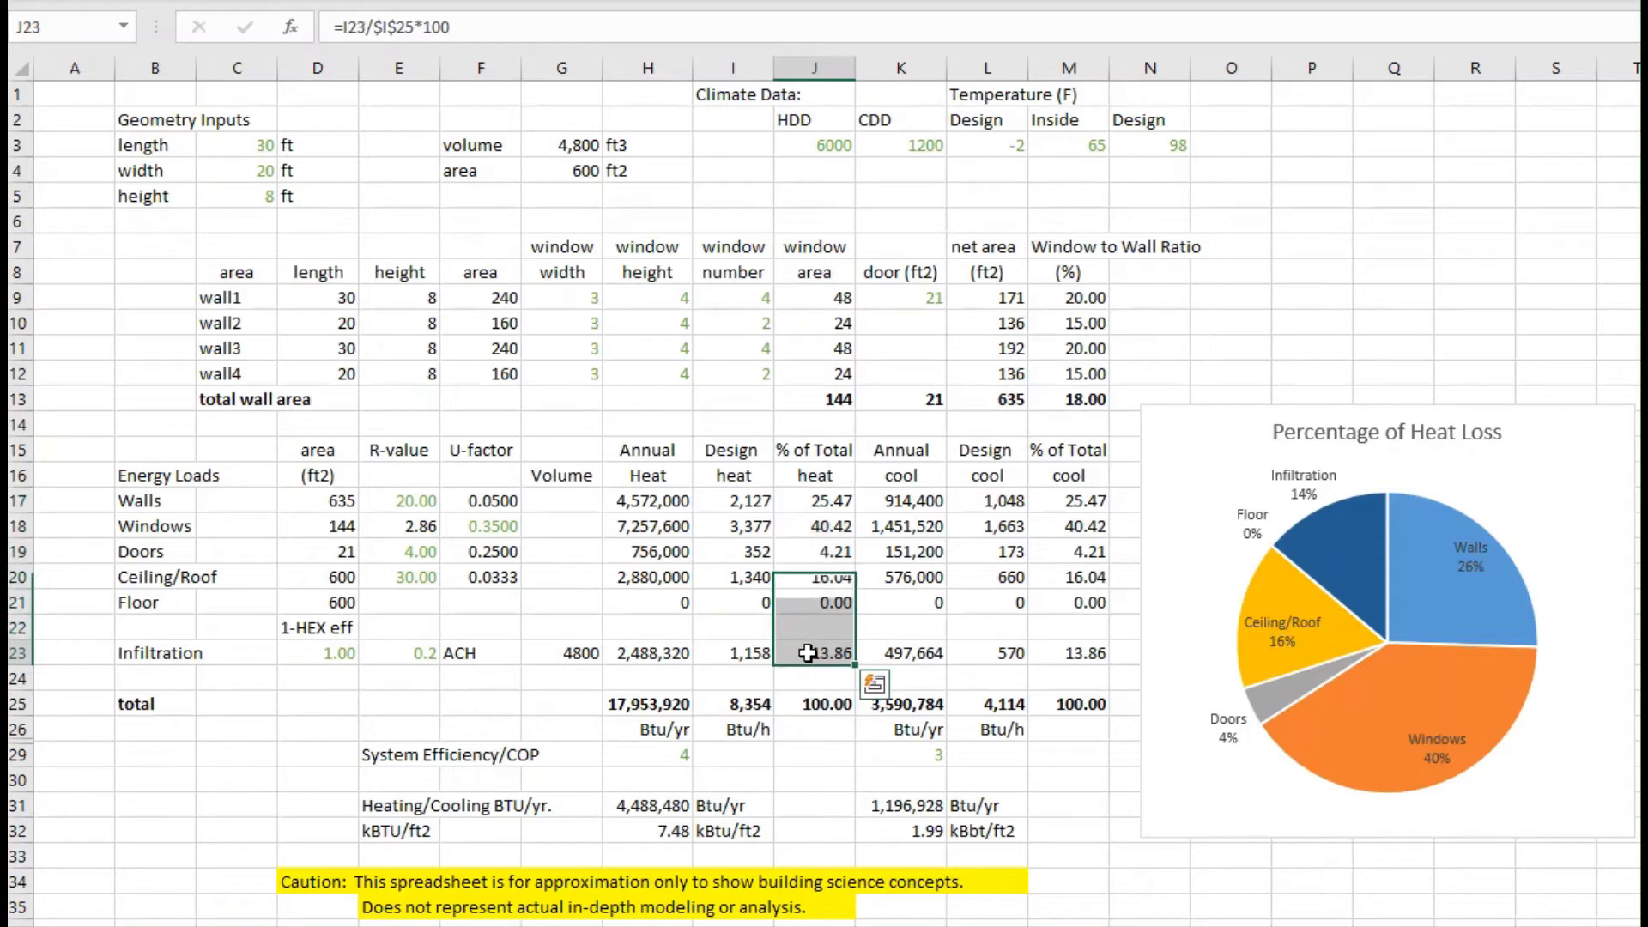
left_click(909, 500)
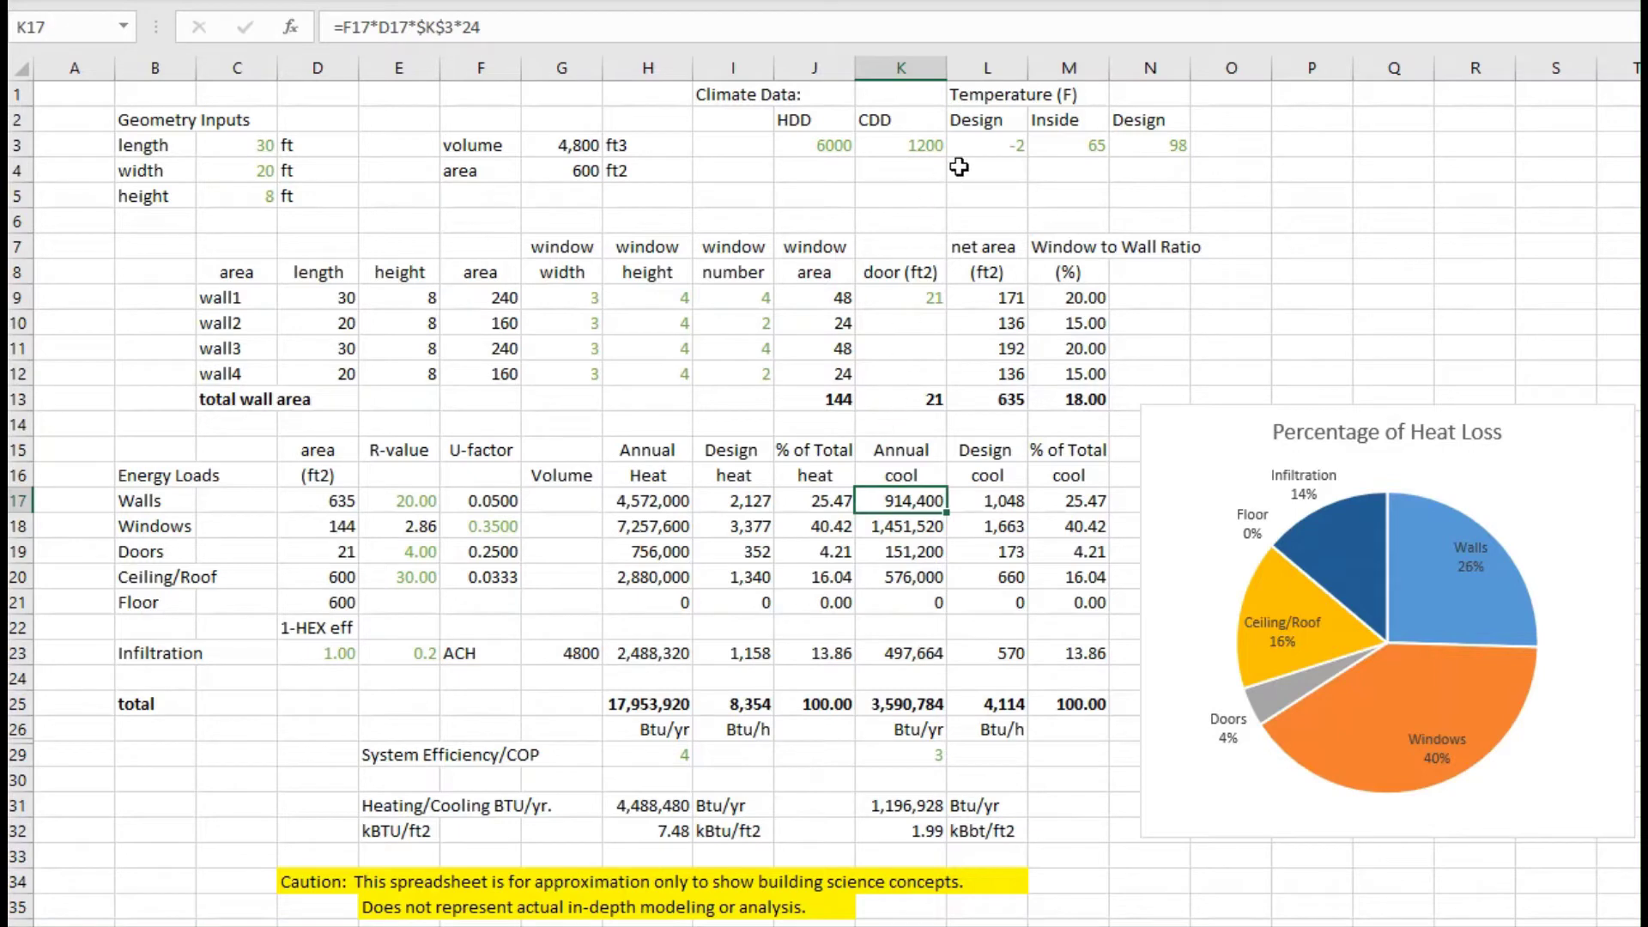
left_click(1065, 147)
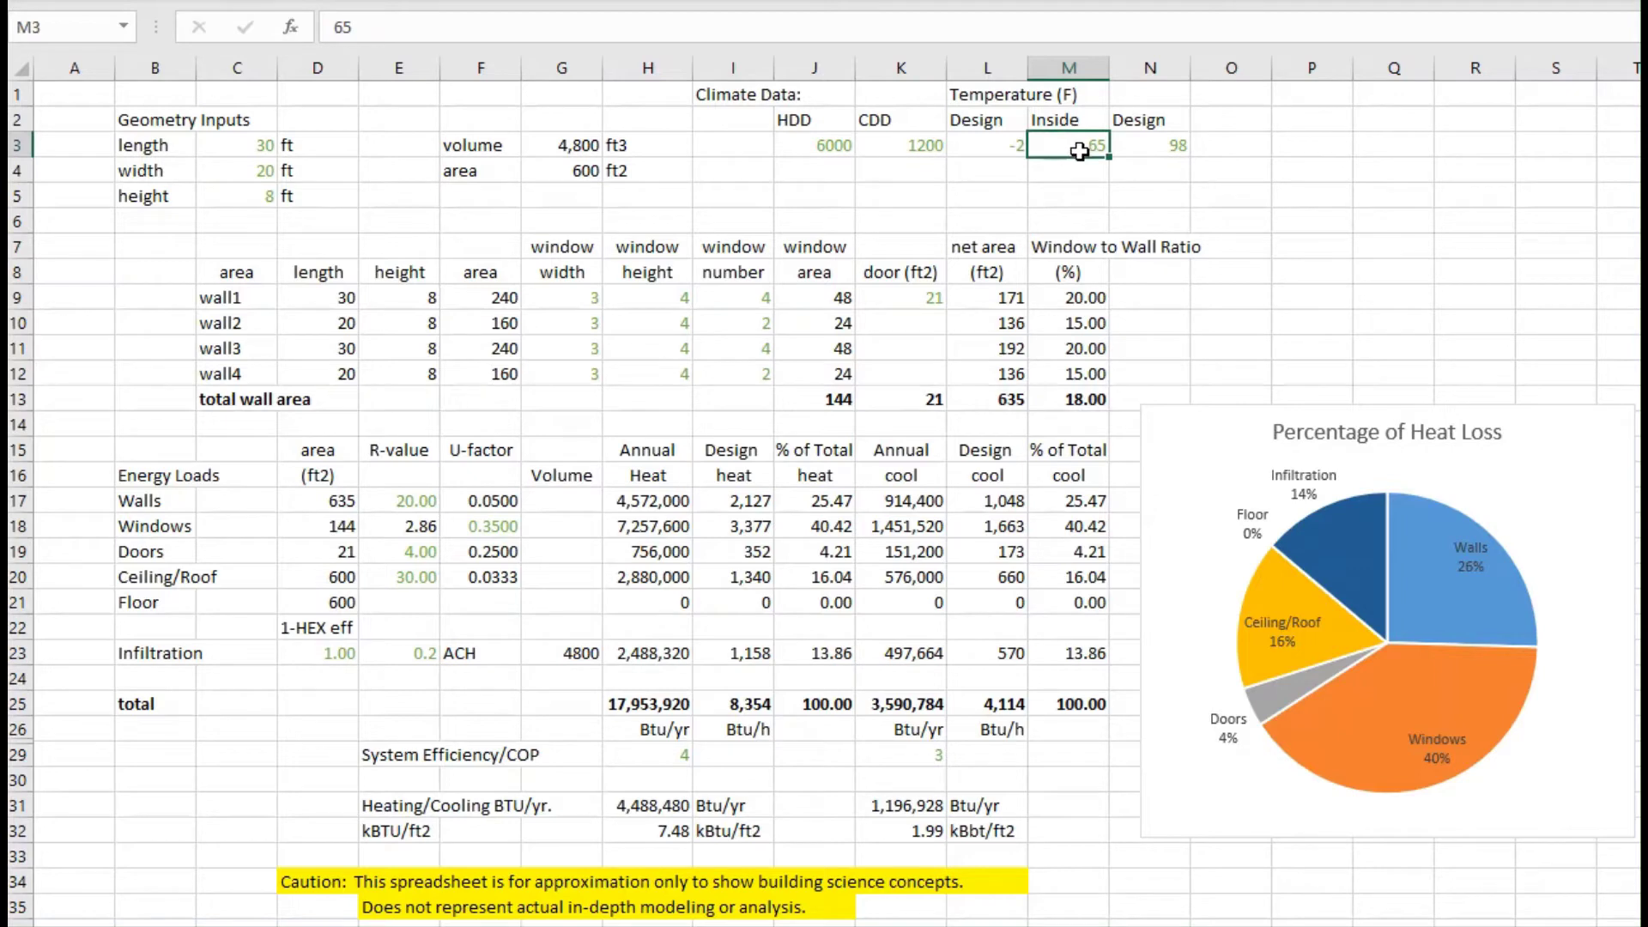
left_click(1164, 149)
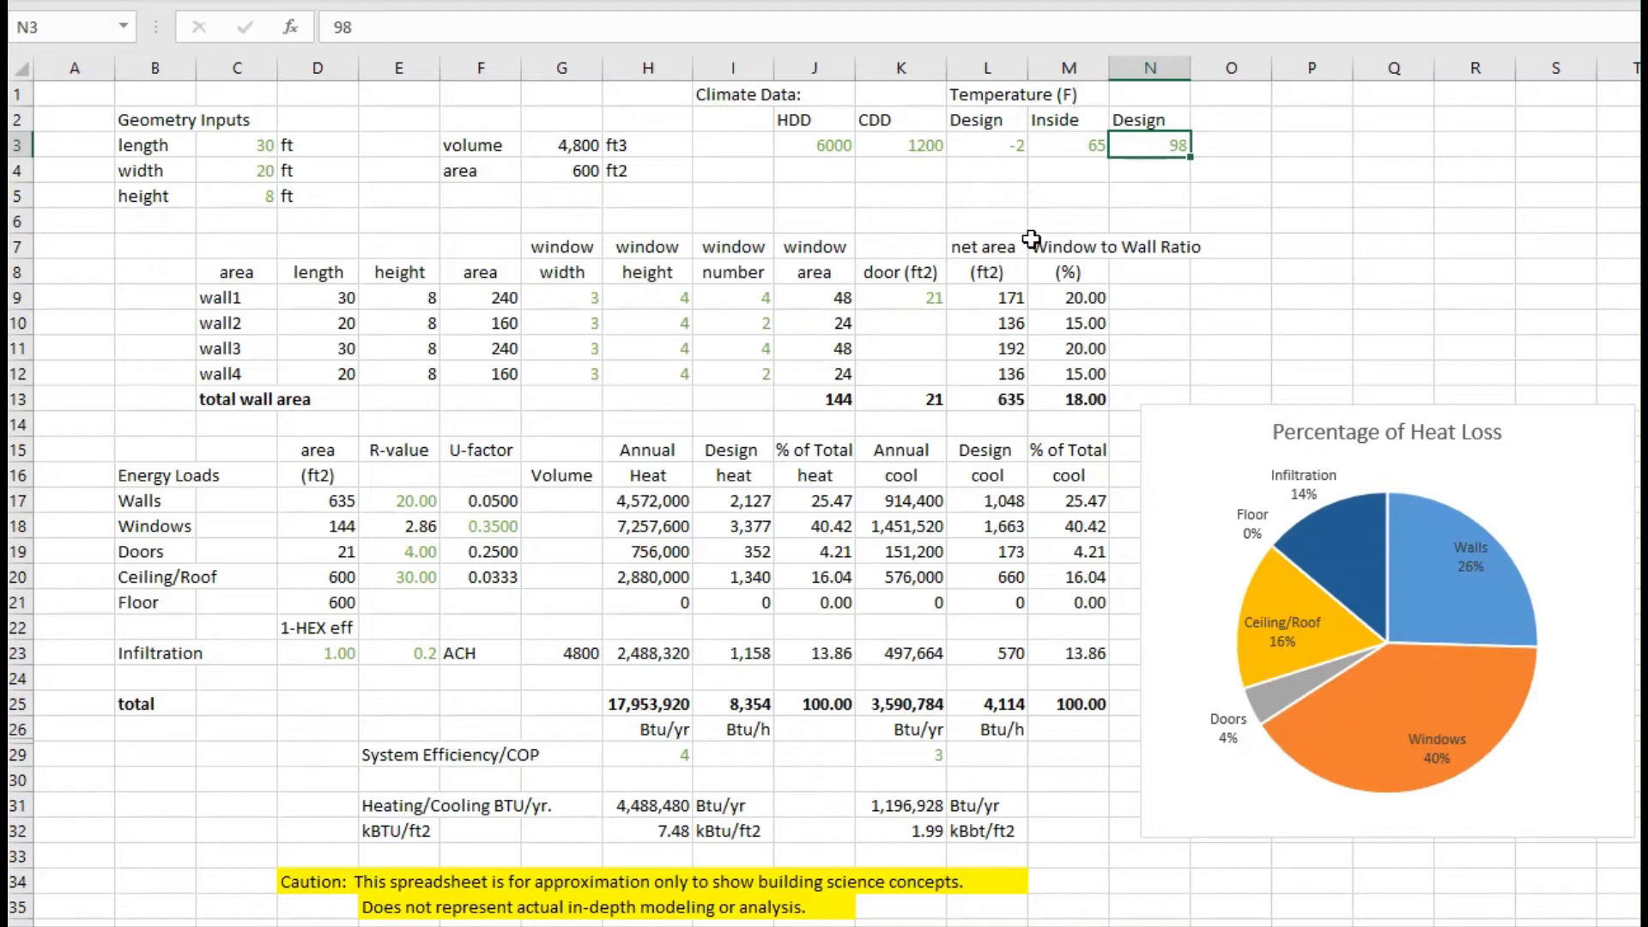
left_click(902, 143)
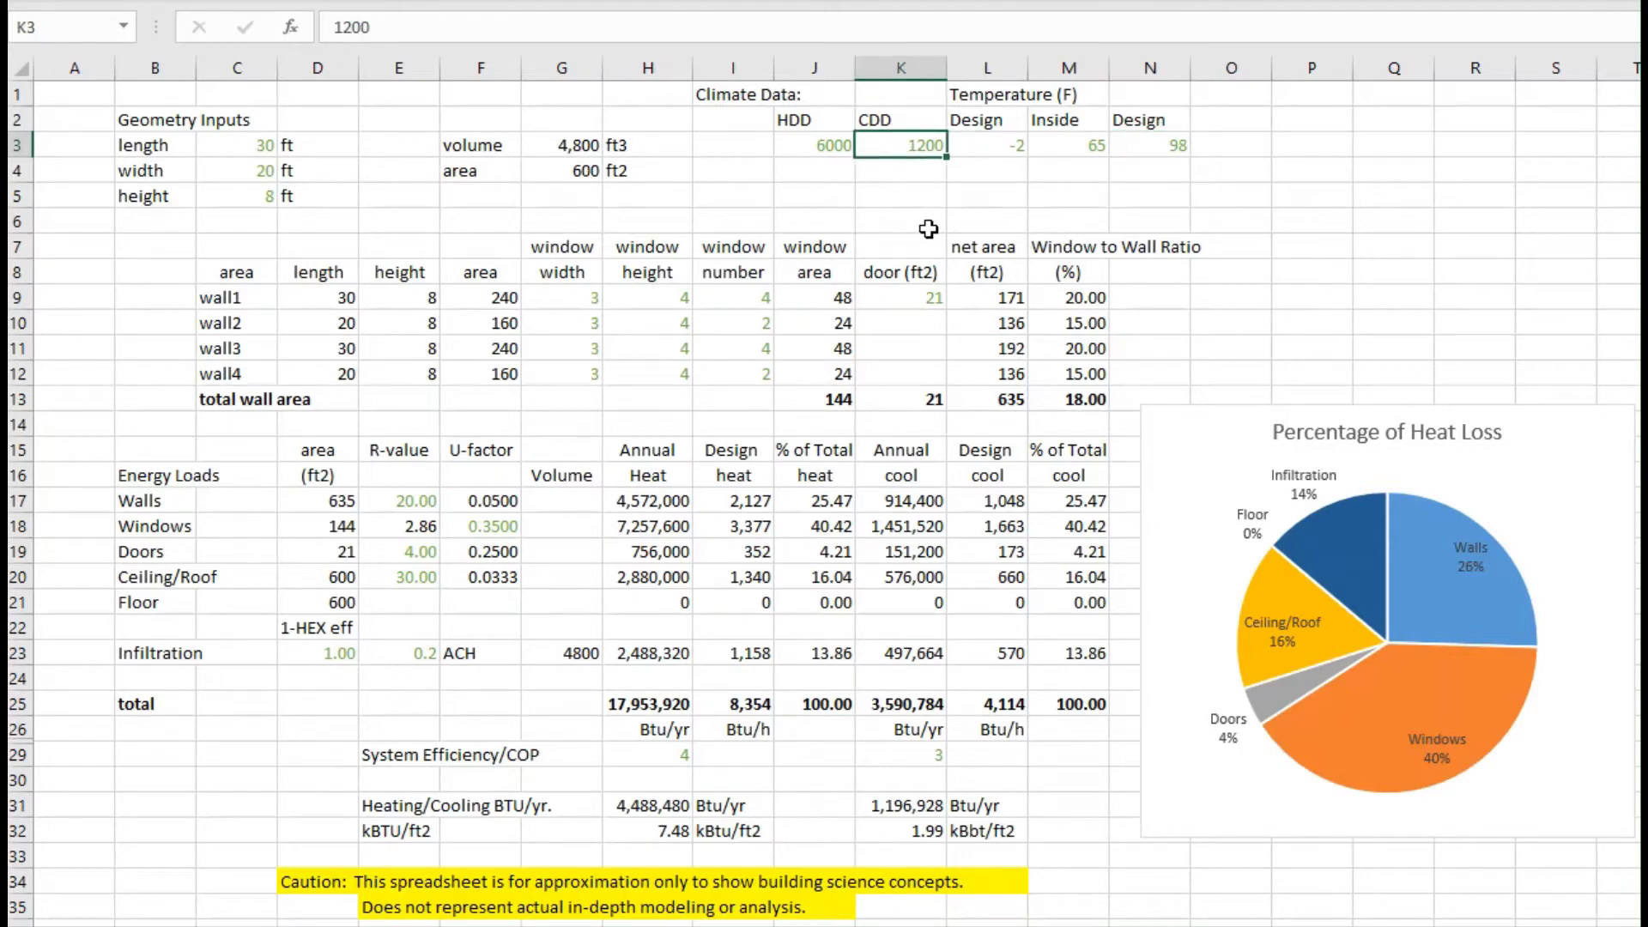
left_click(921, 511)
left_click_drag(921, 511, 890, 667)
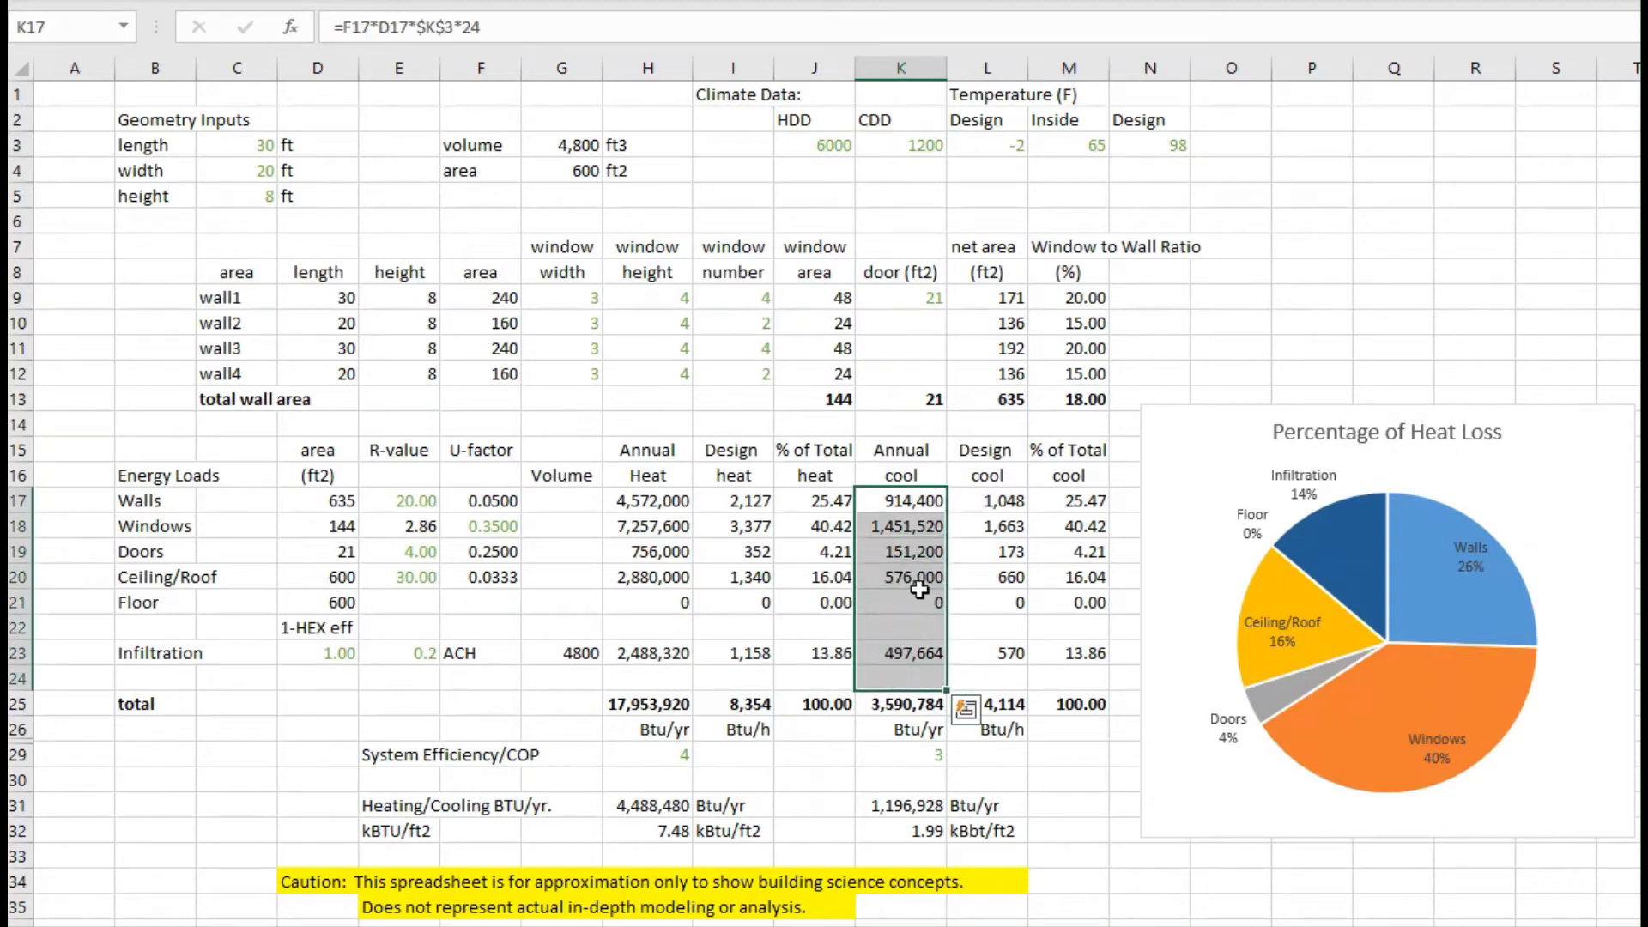
left_click(983, 500)
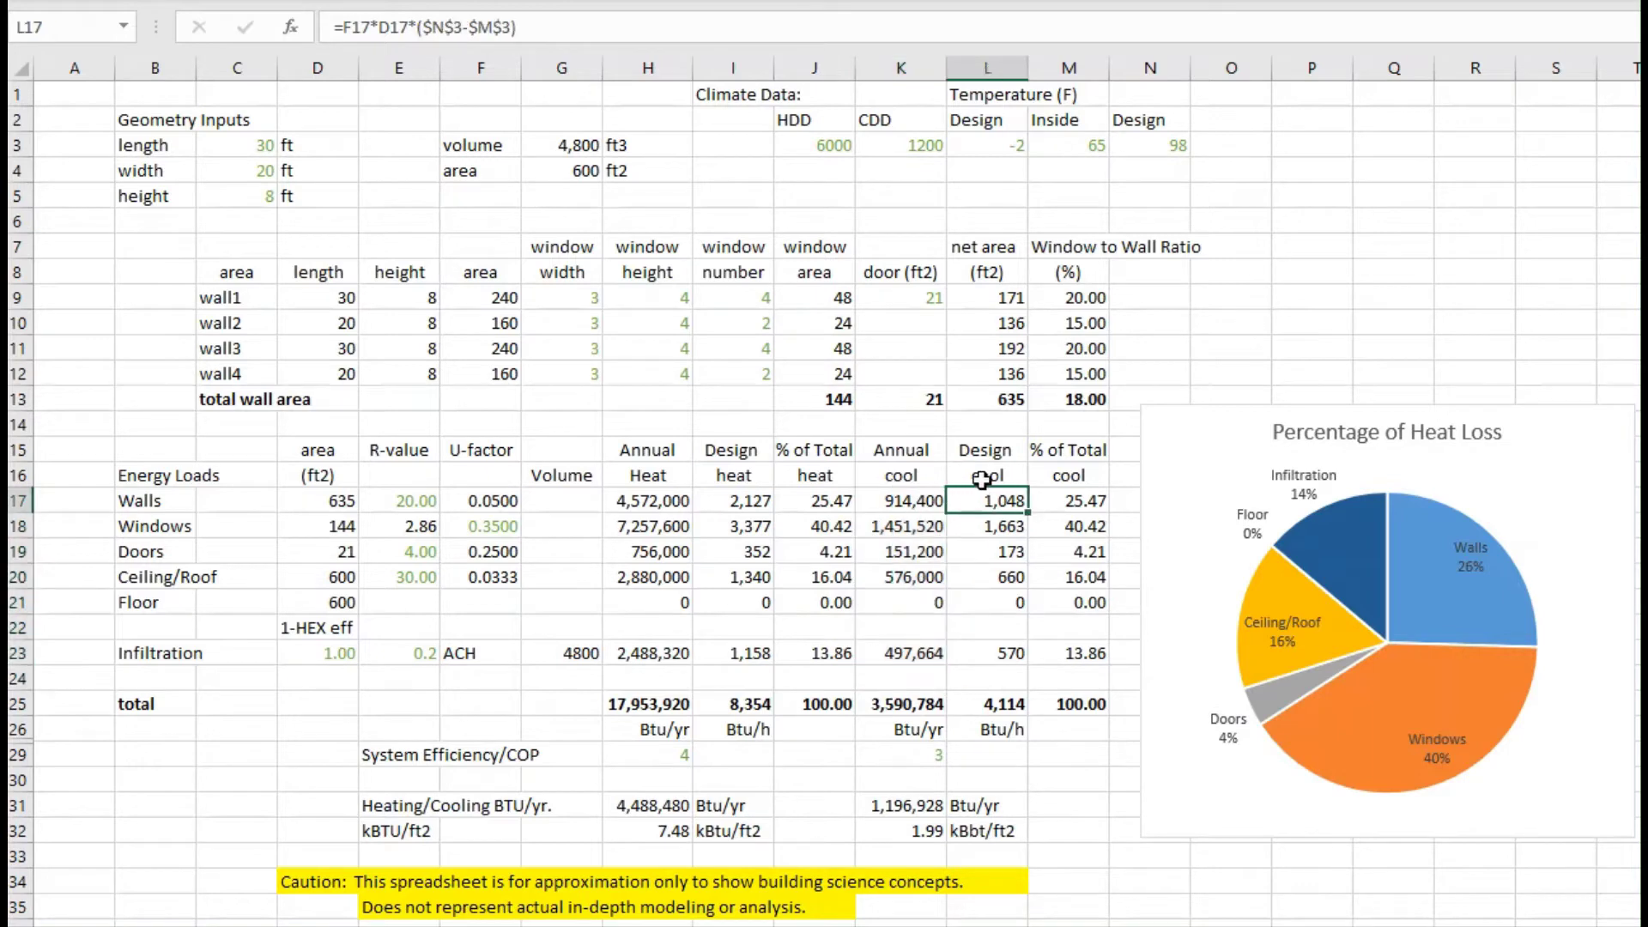
left_click(666, 709)
scroll(649, 740, "down", 1)
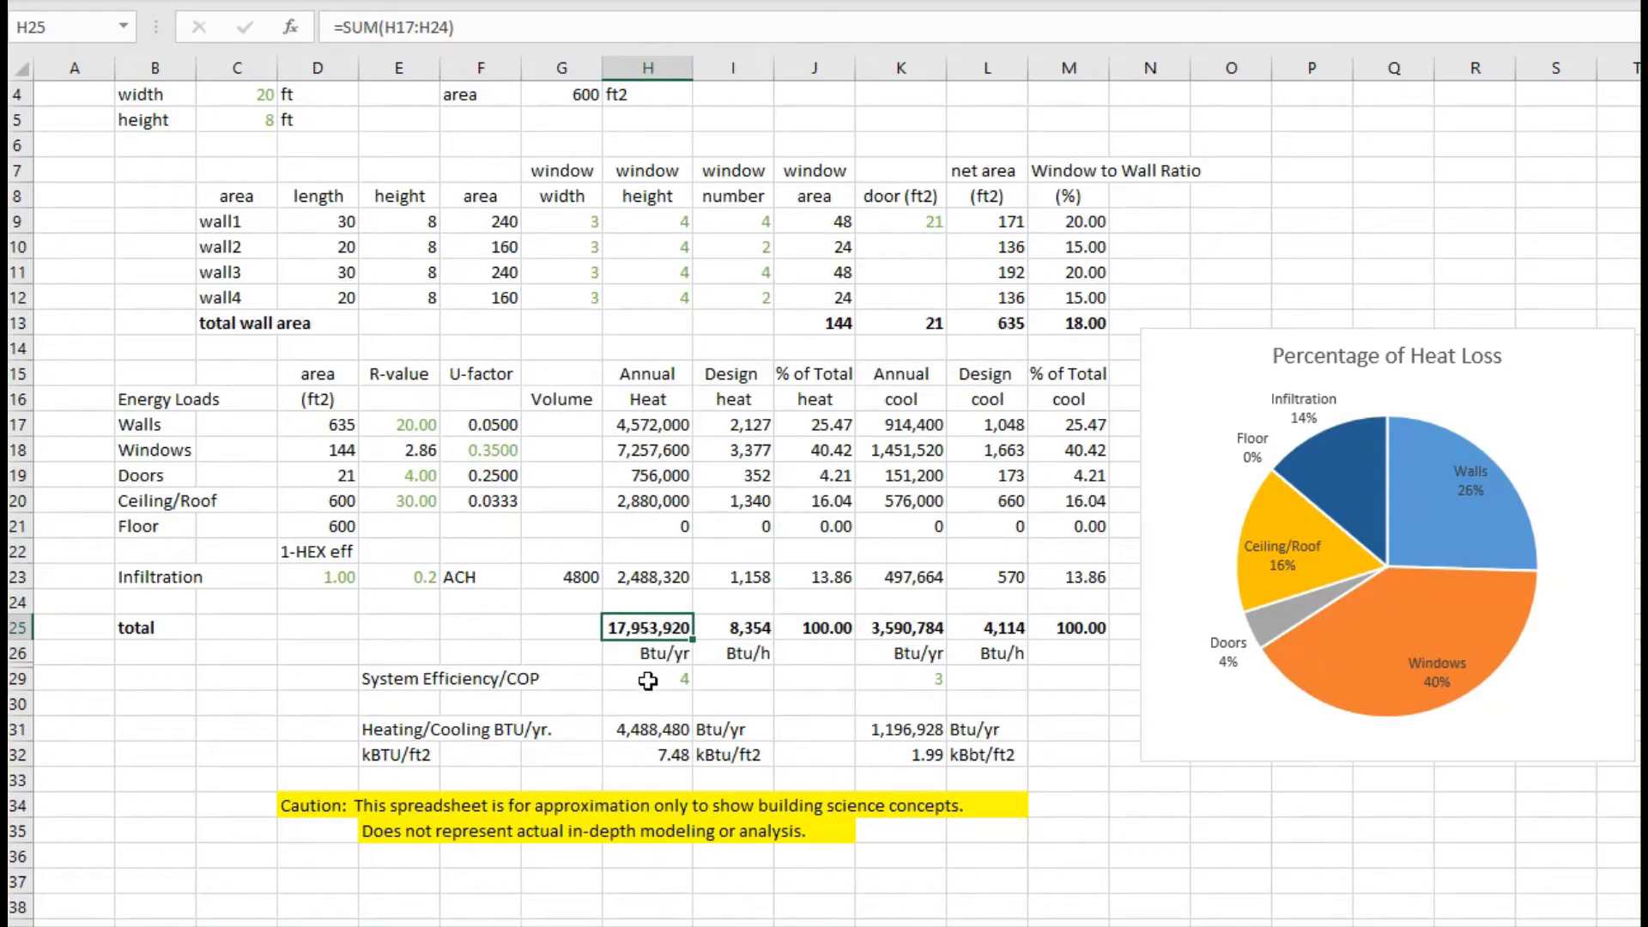
left_click(643, 728)
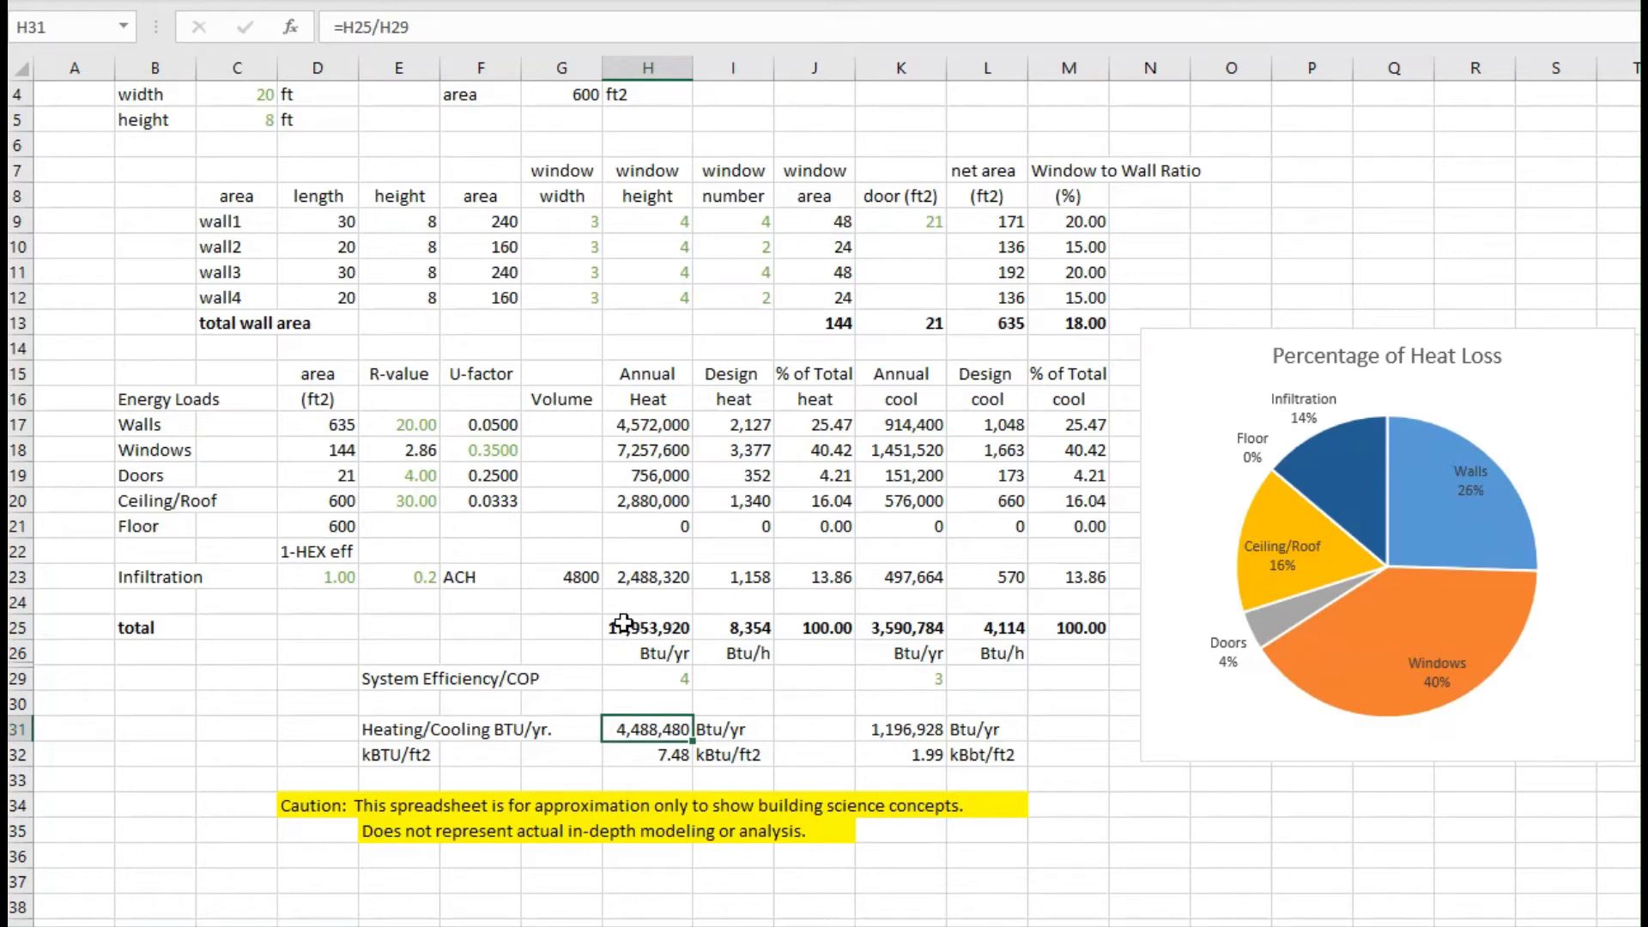
left_click(892, 728)
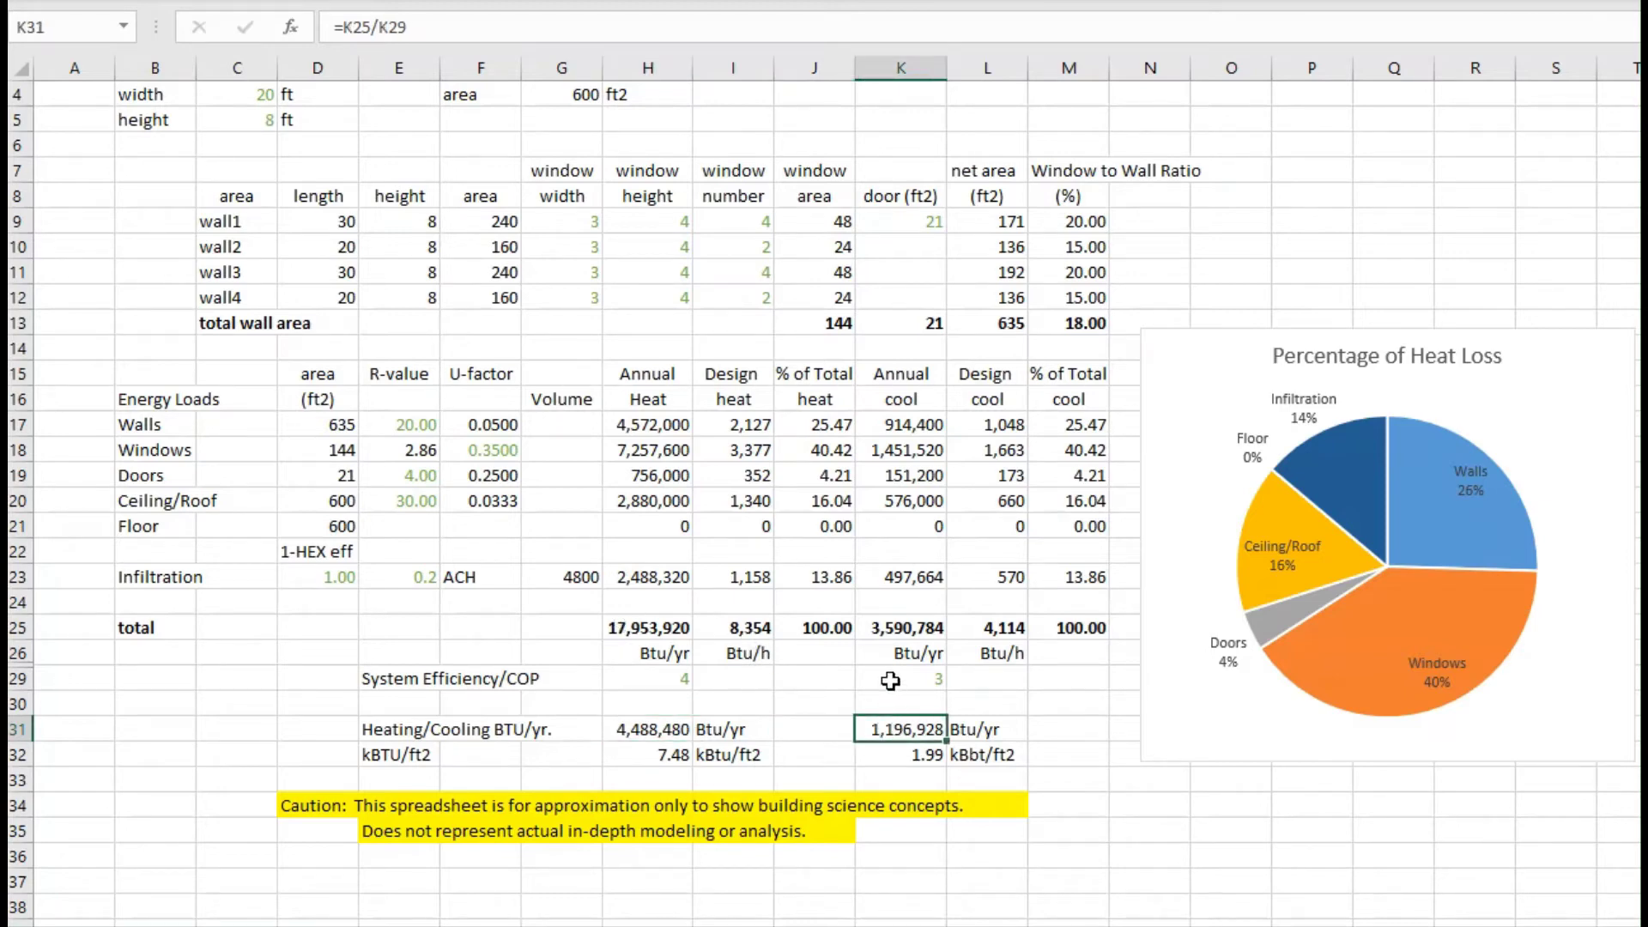
left_click(890, 680)
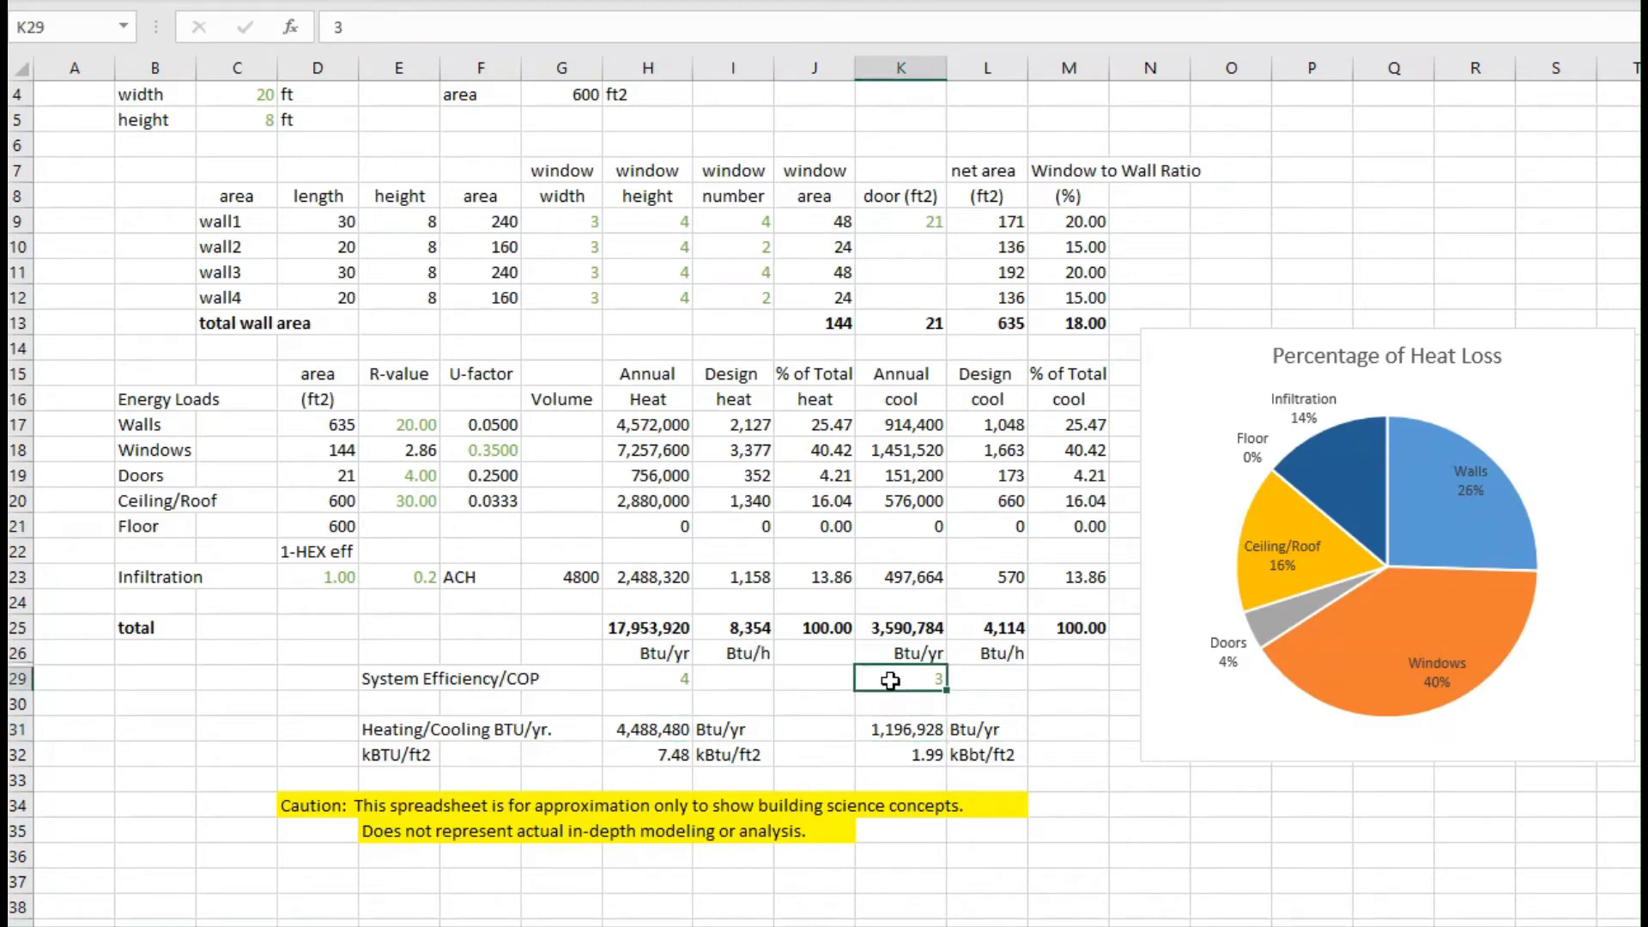
left_click(882, 629)
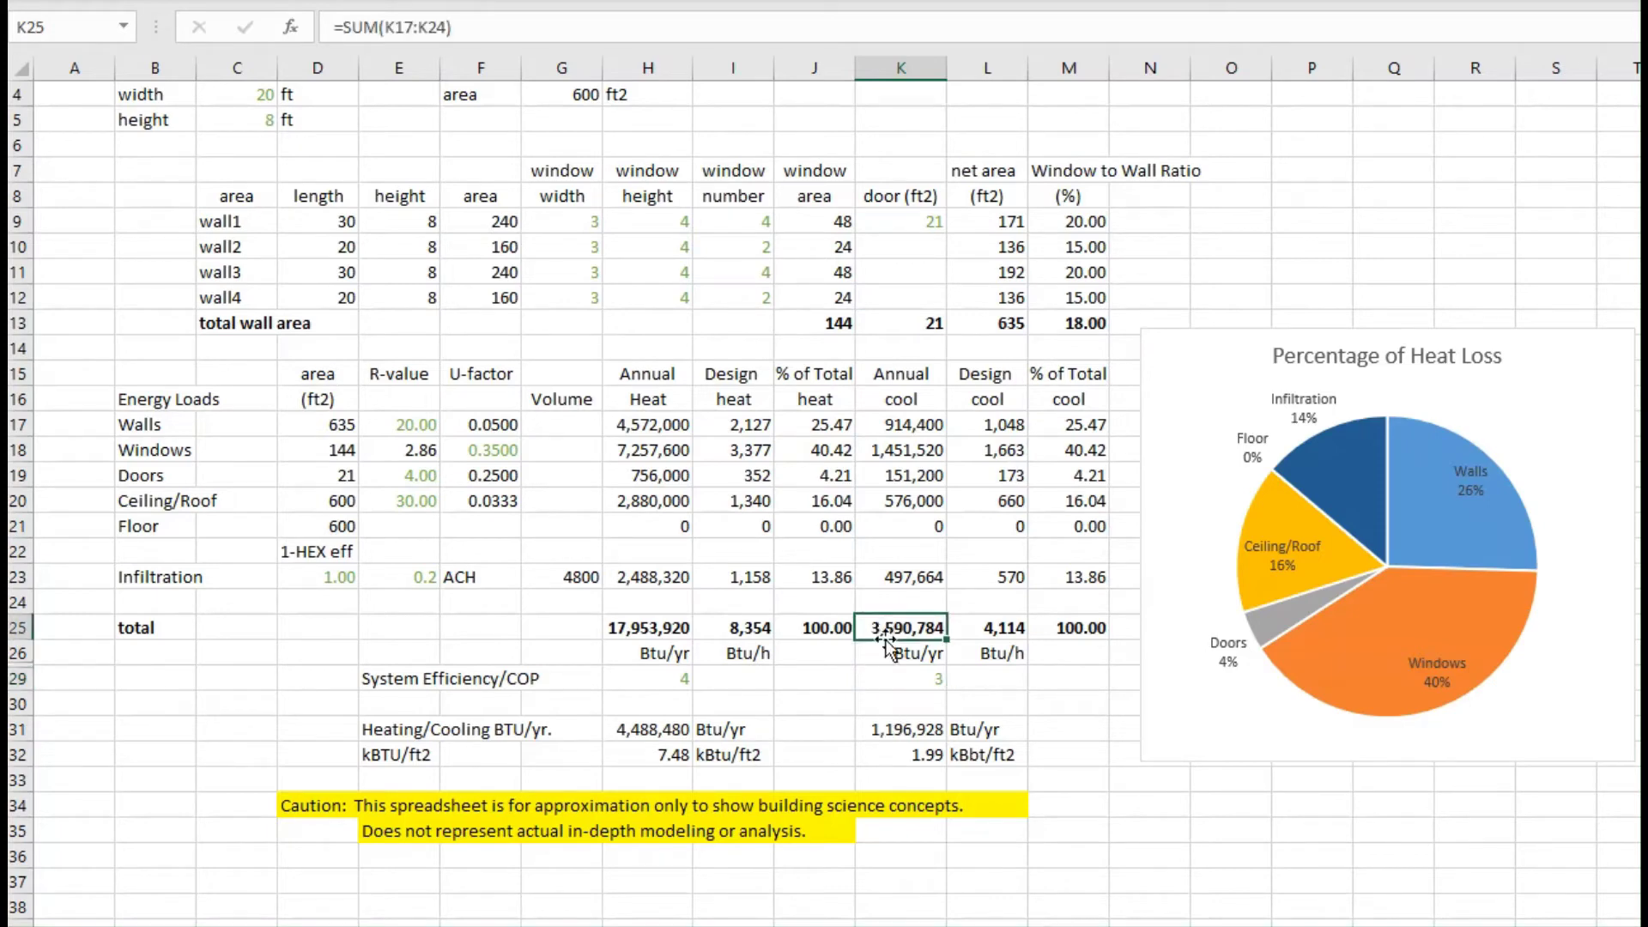
left_click(890, 679)
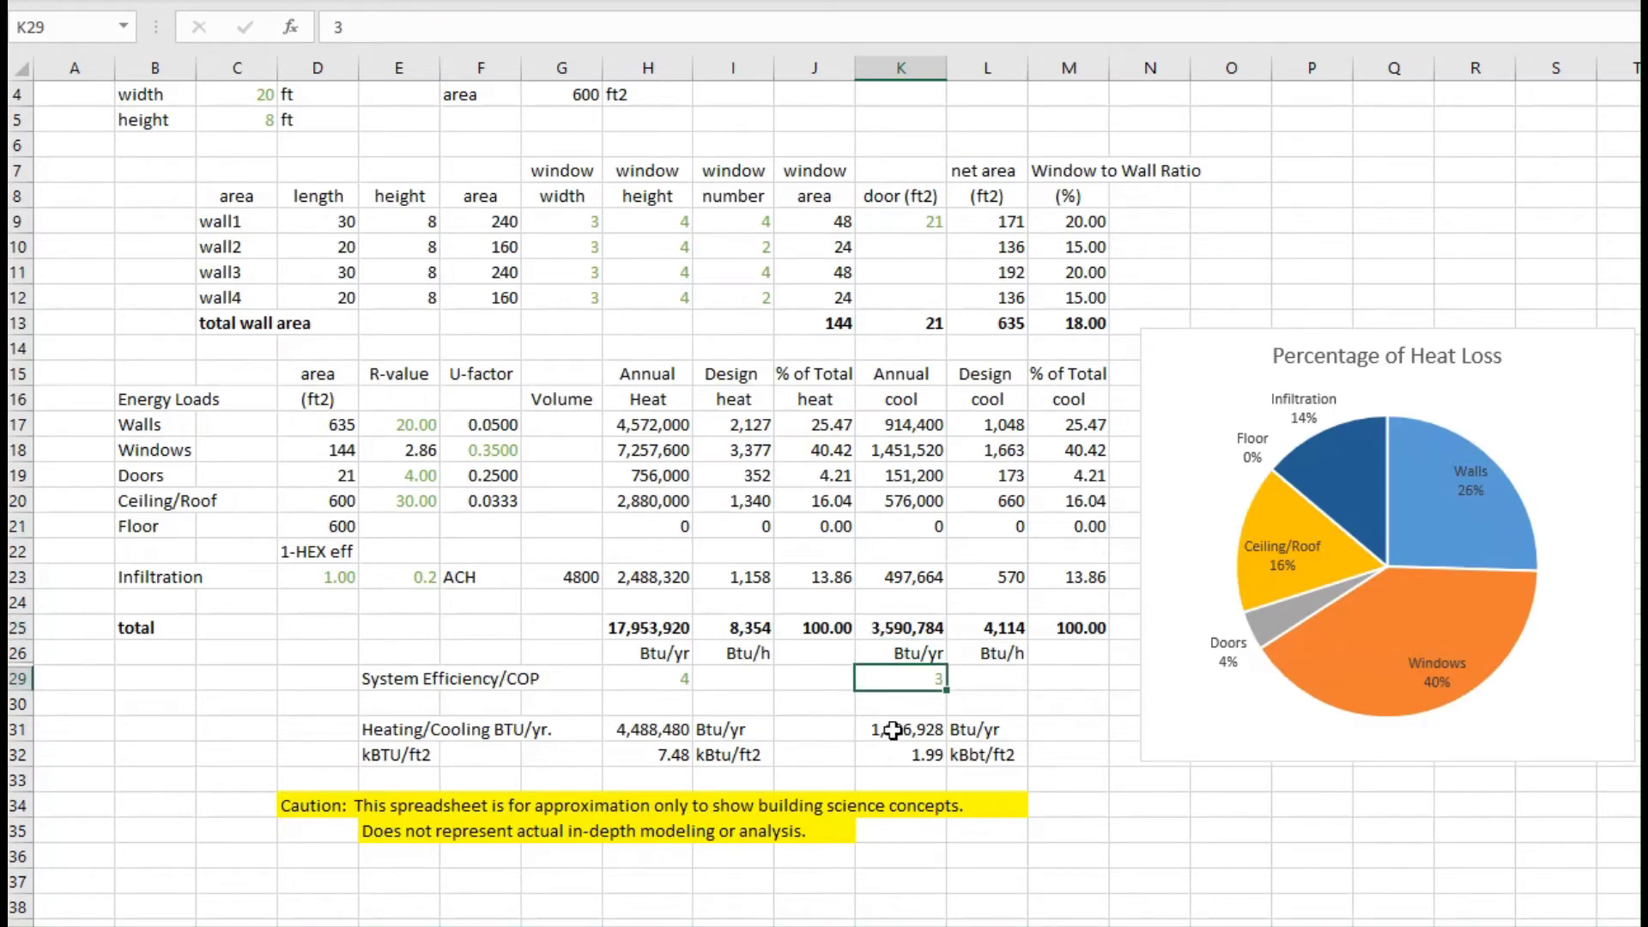
left_click(891, 727)
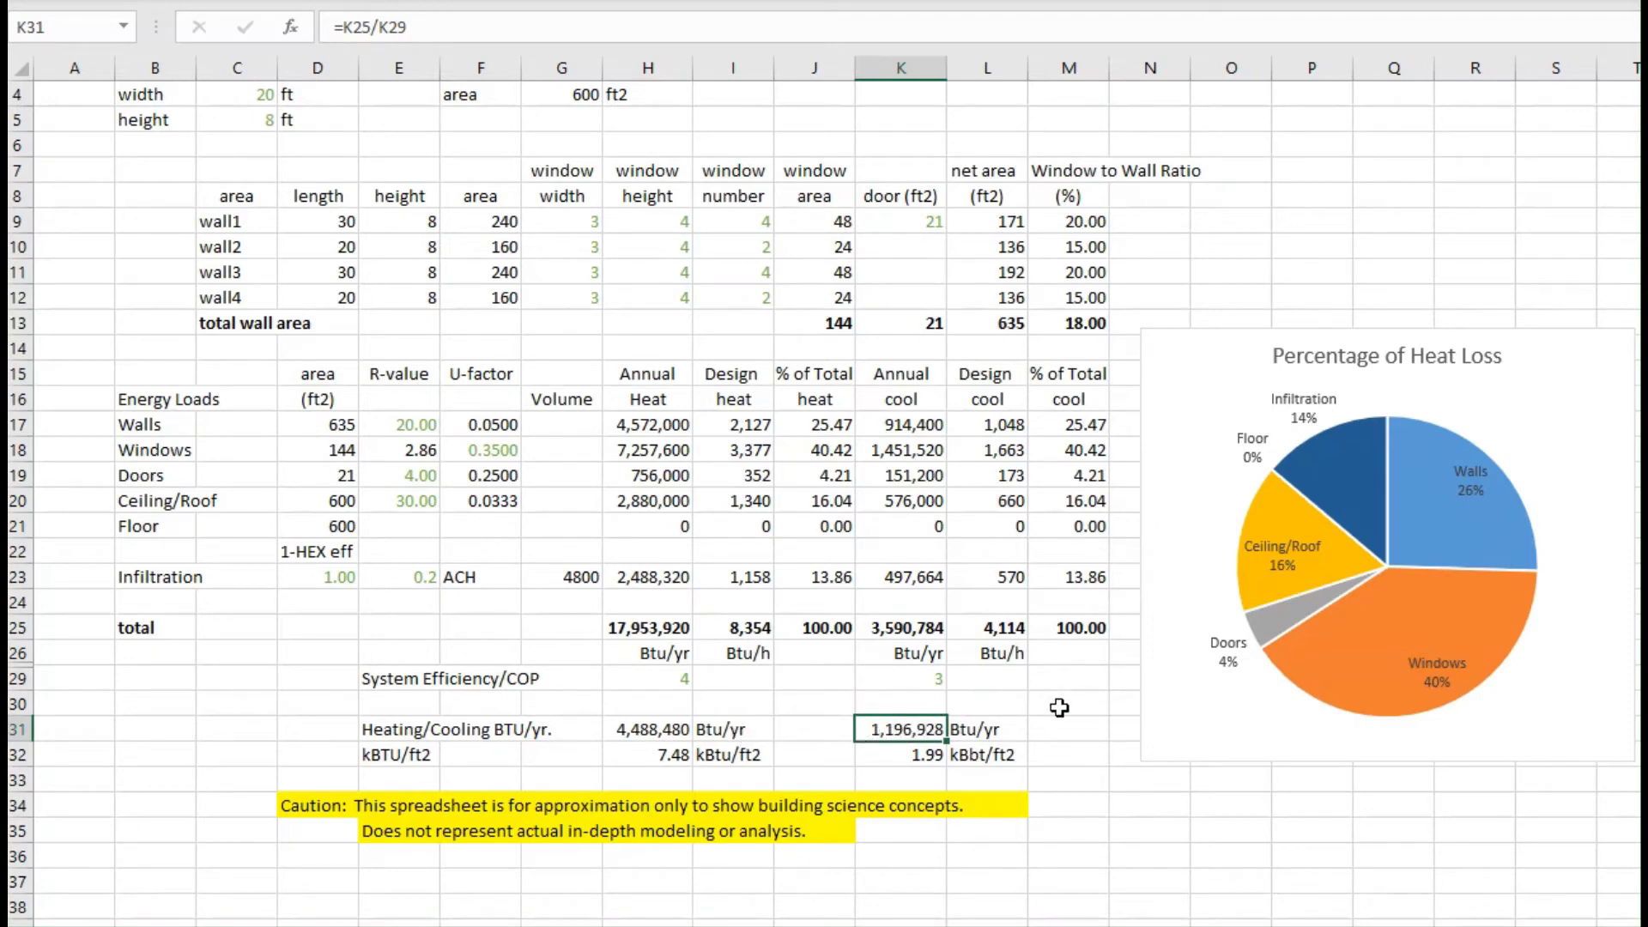
scroll(1057, 735, "down", 1)
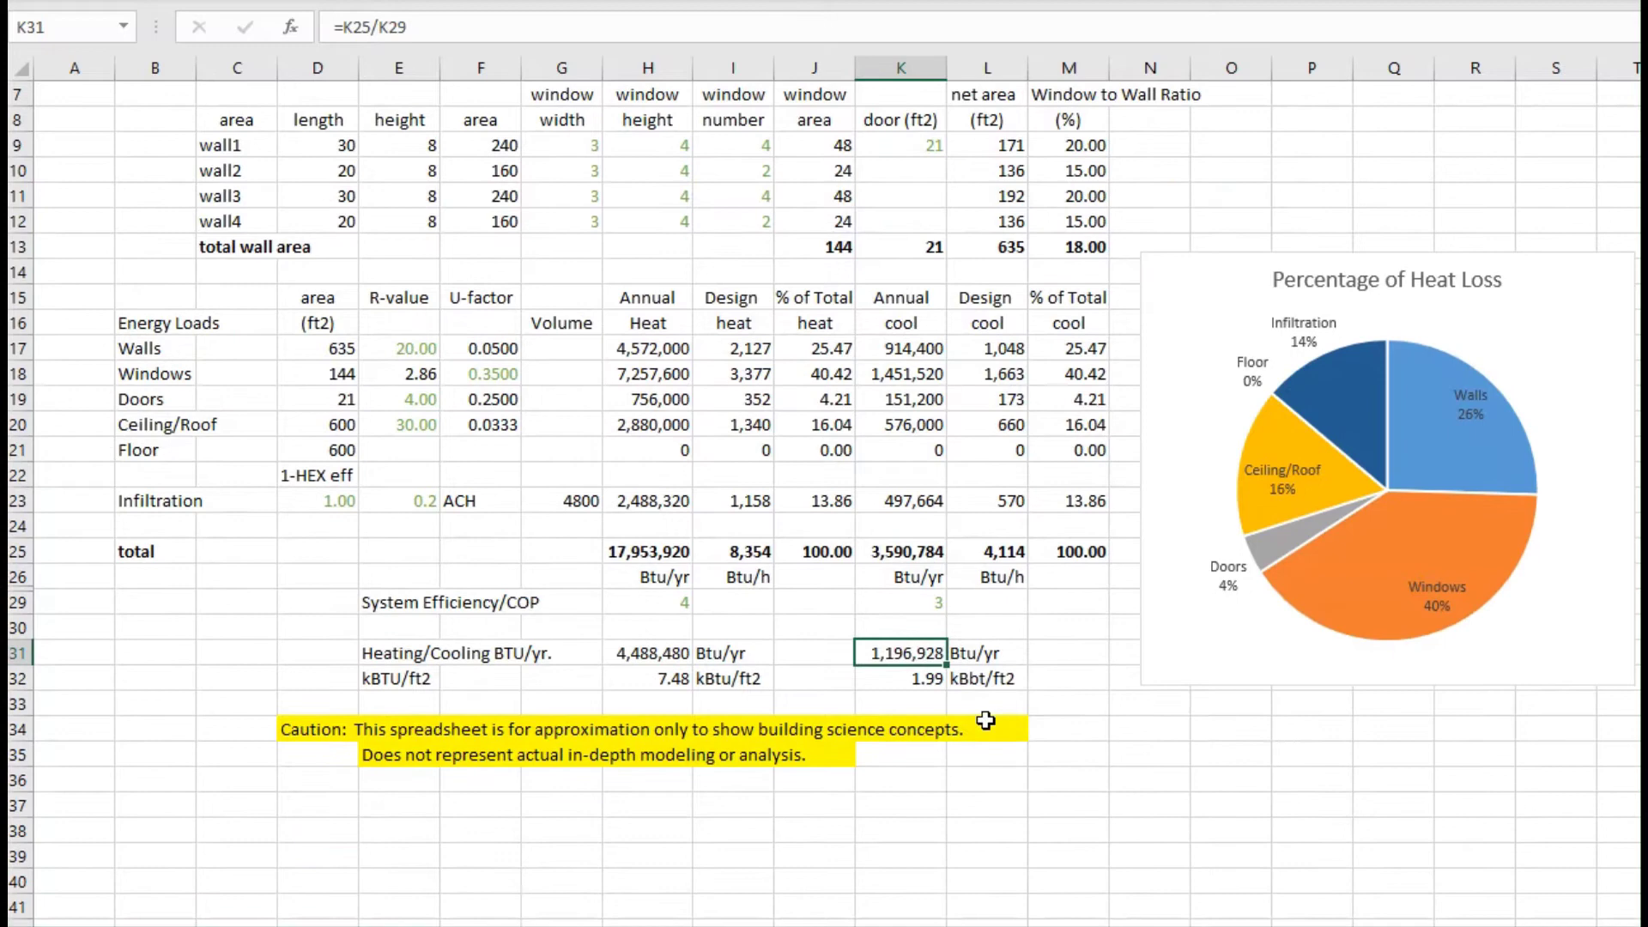
left_click(668, 680)
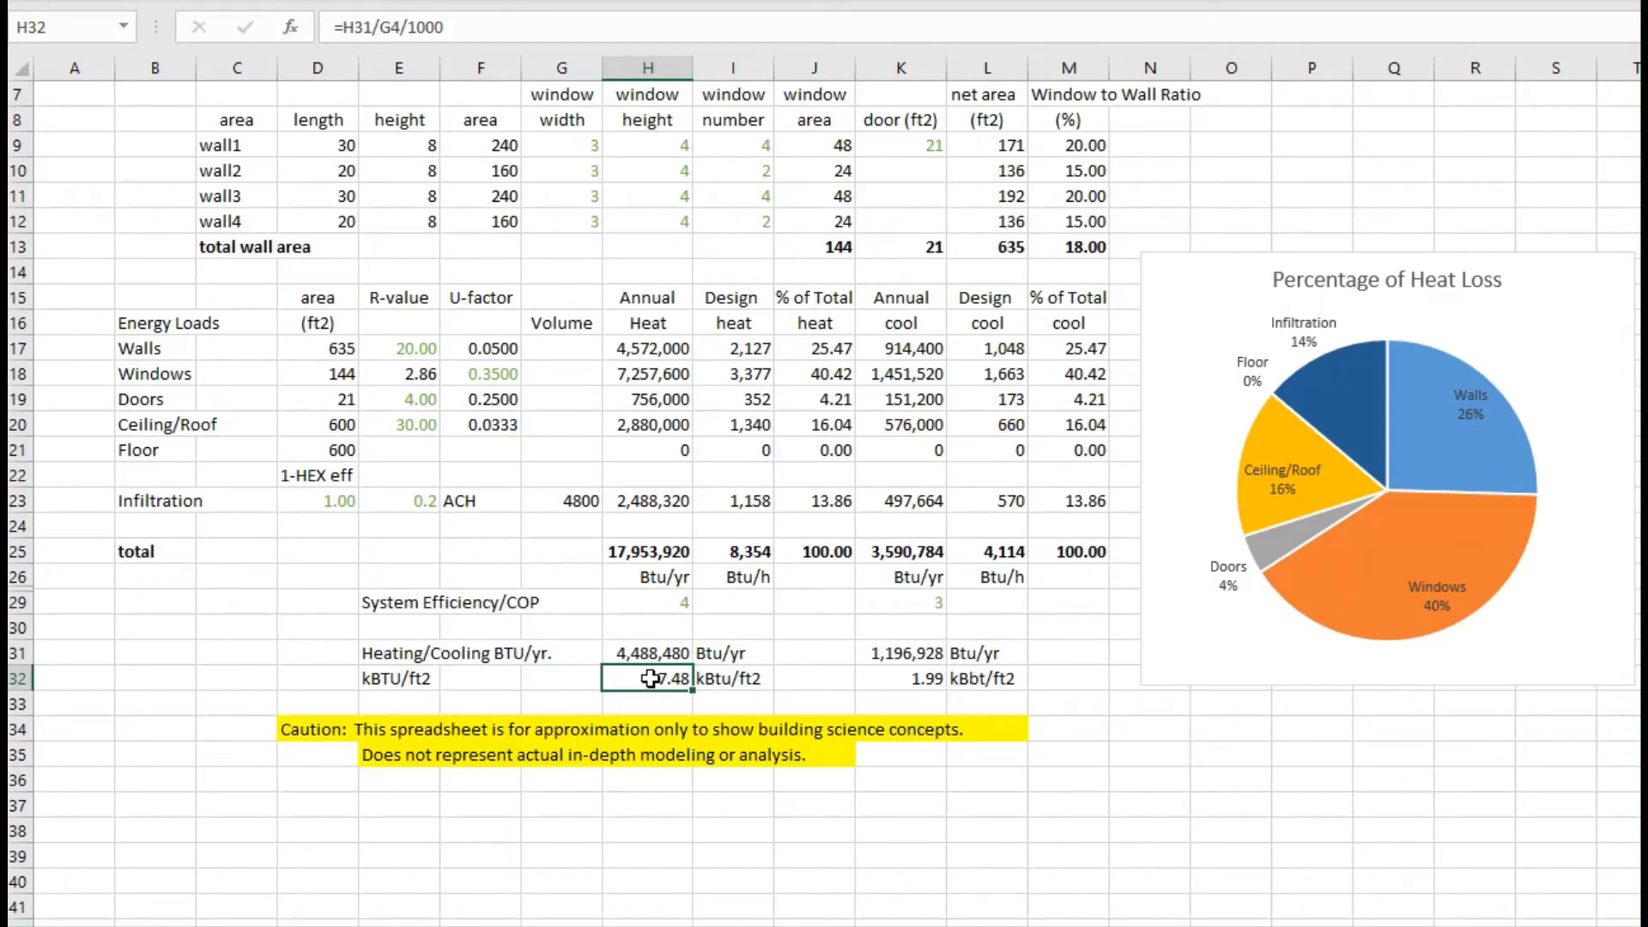
left_click(916, 682)
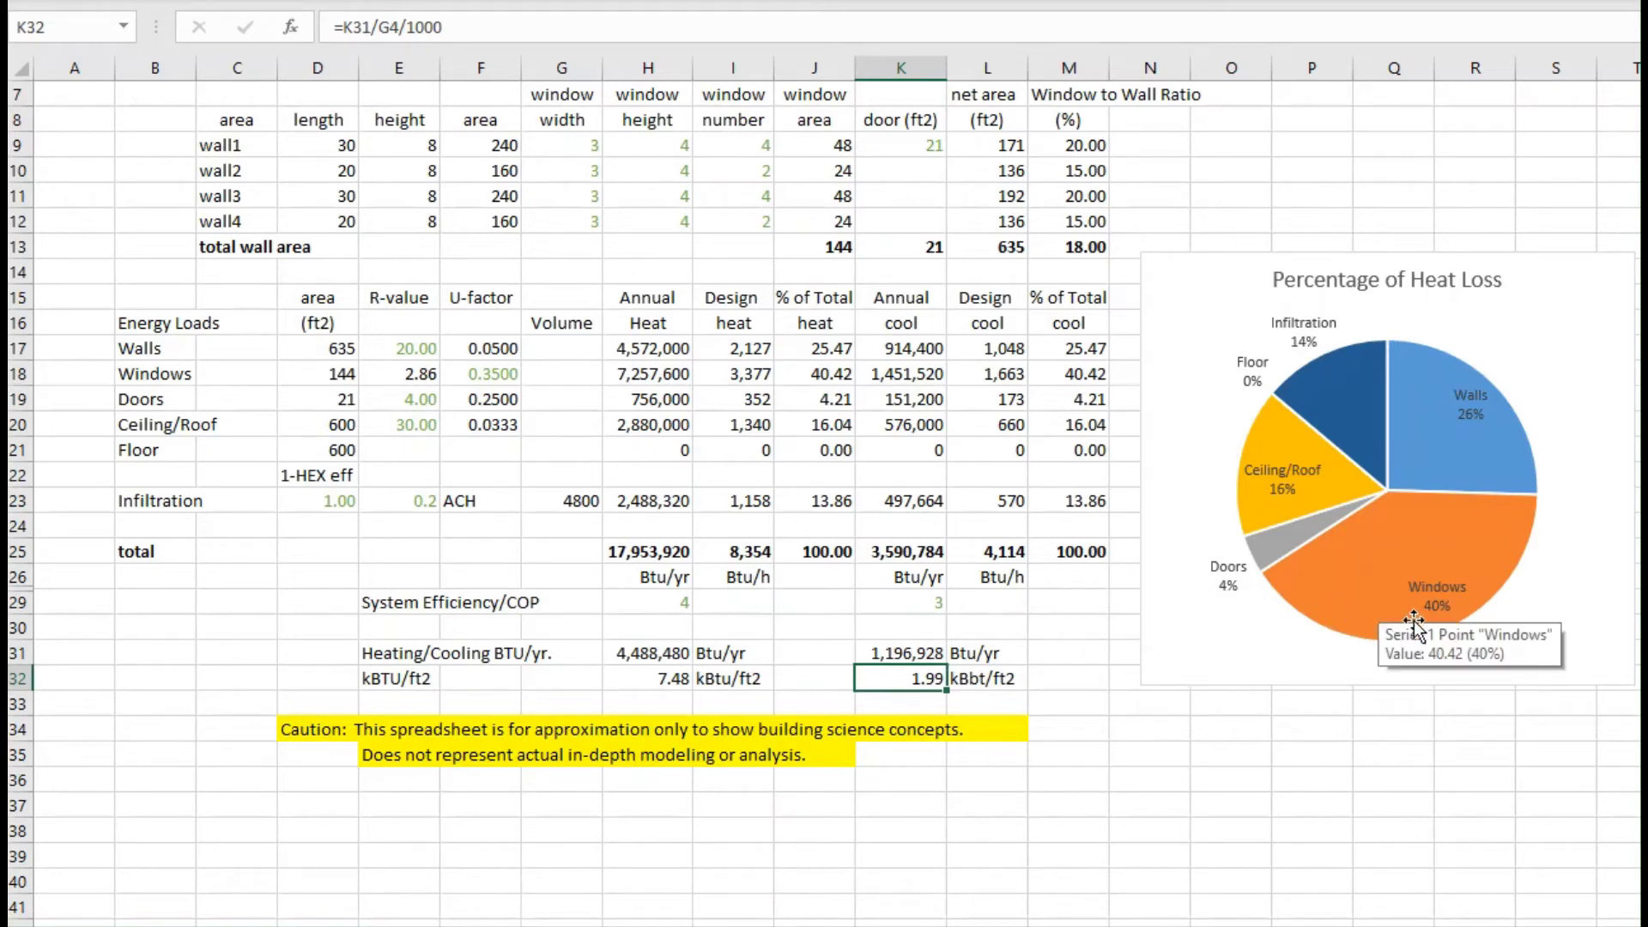
mouse_move(1392, 594)
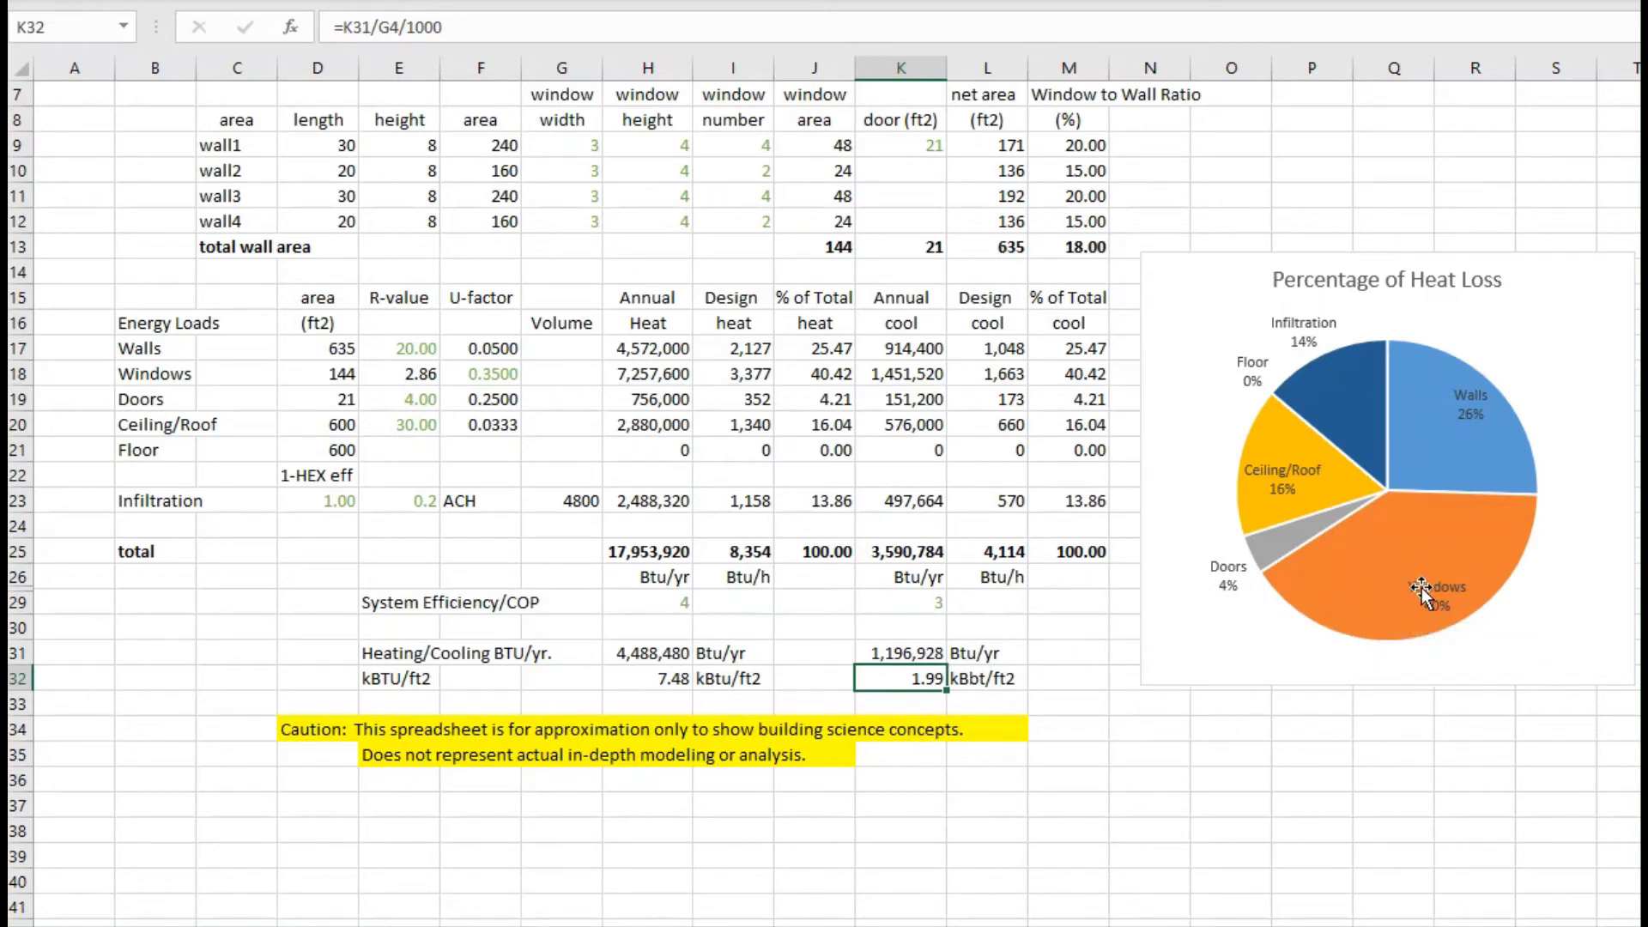
mouse_move(1450, 410)
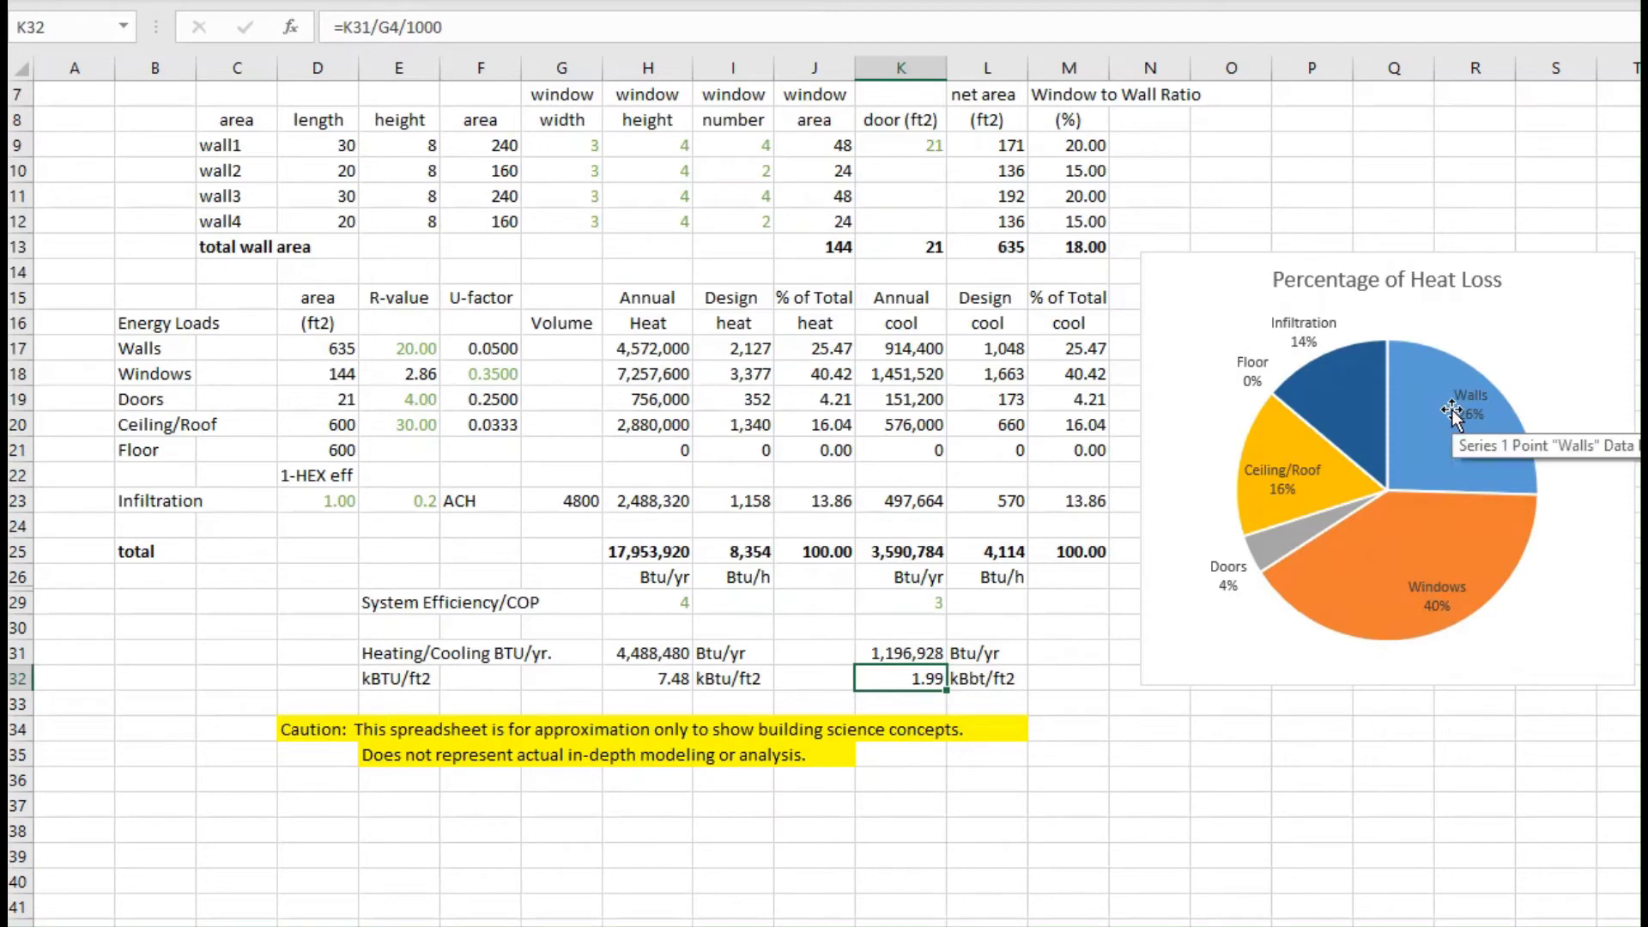
mouse_move(1340, 392)
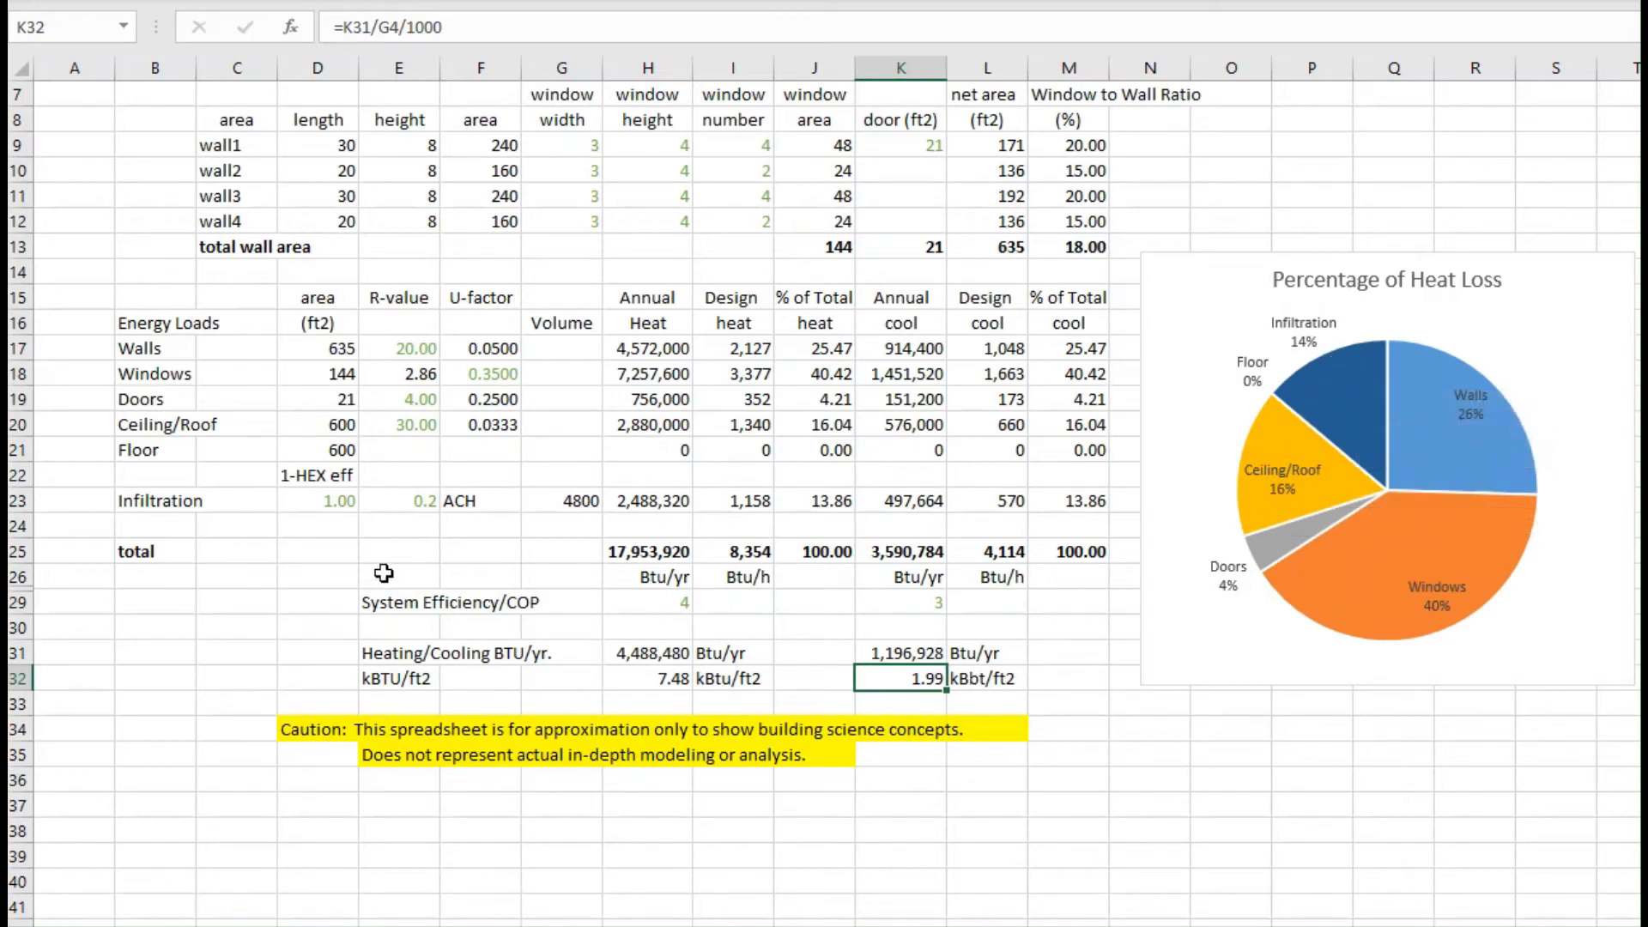
left_click(408, 502)
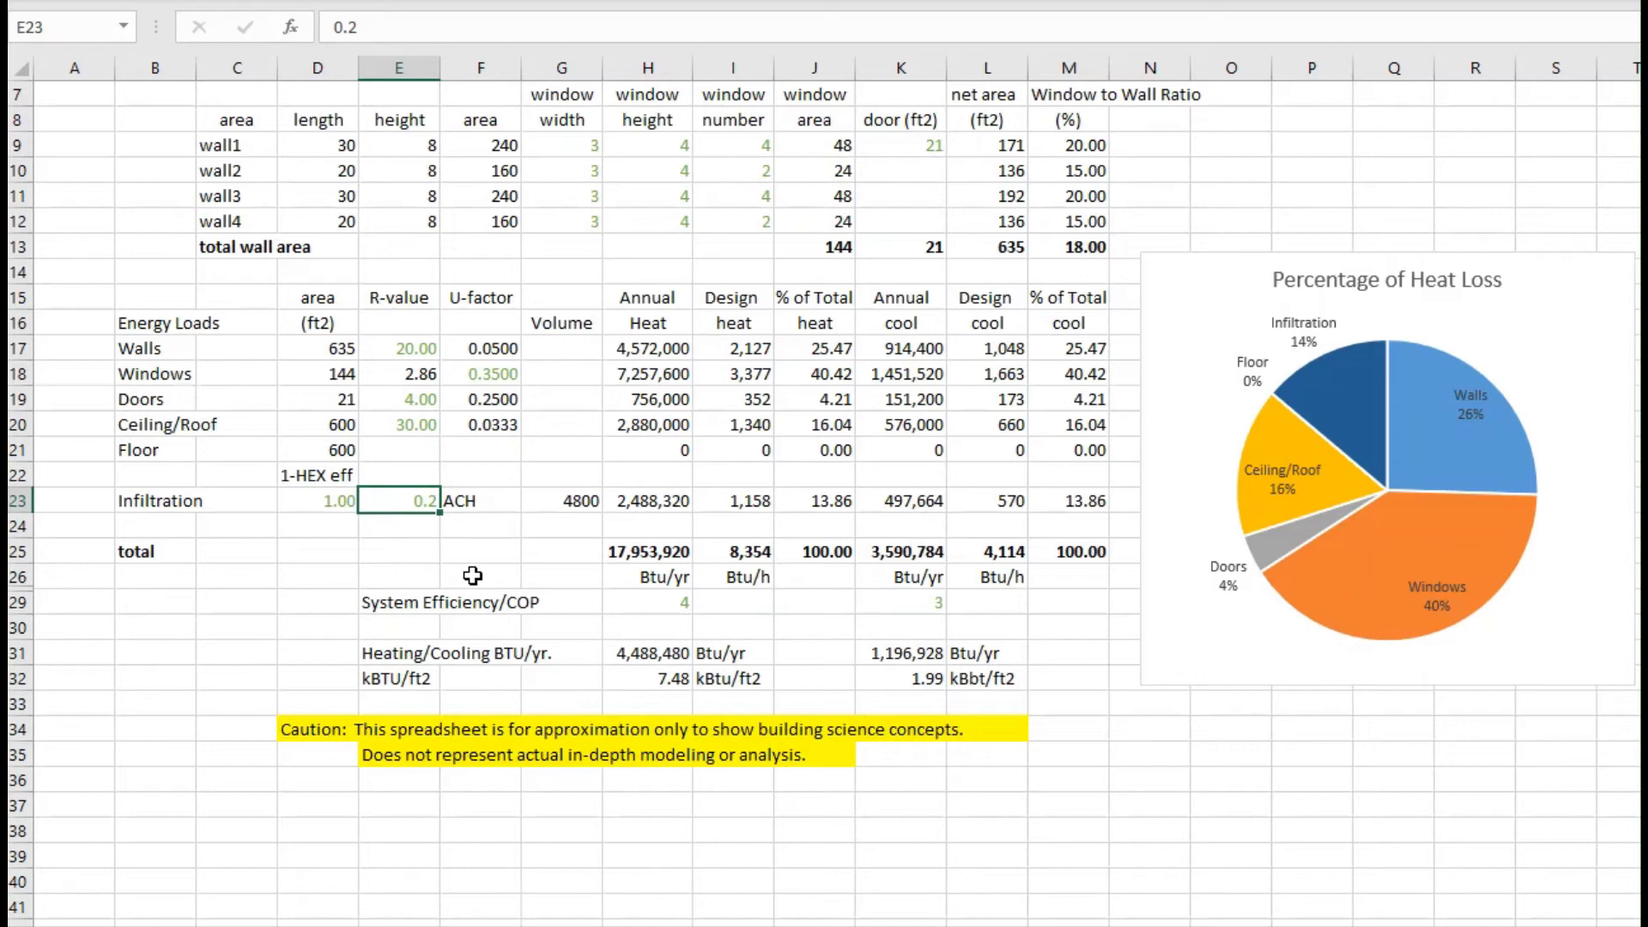
left_click(636, 654)
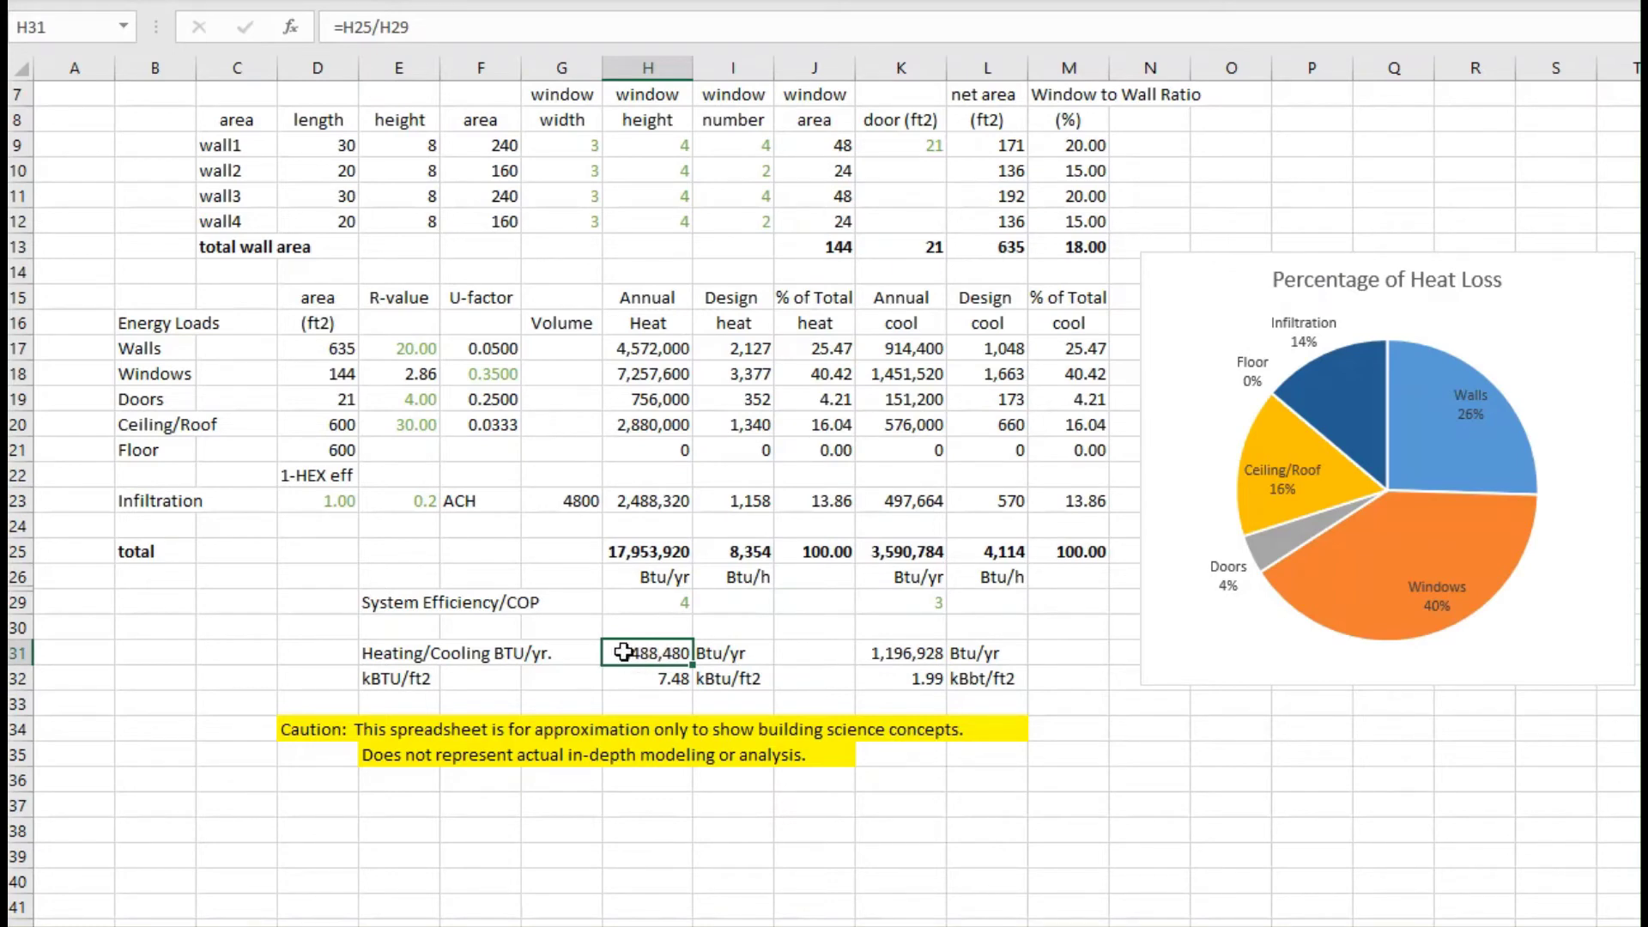
left_click(650, 548)
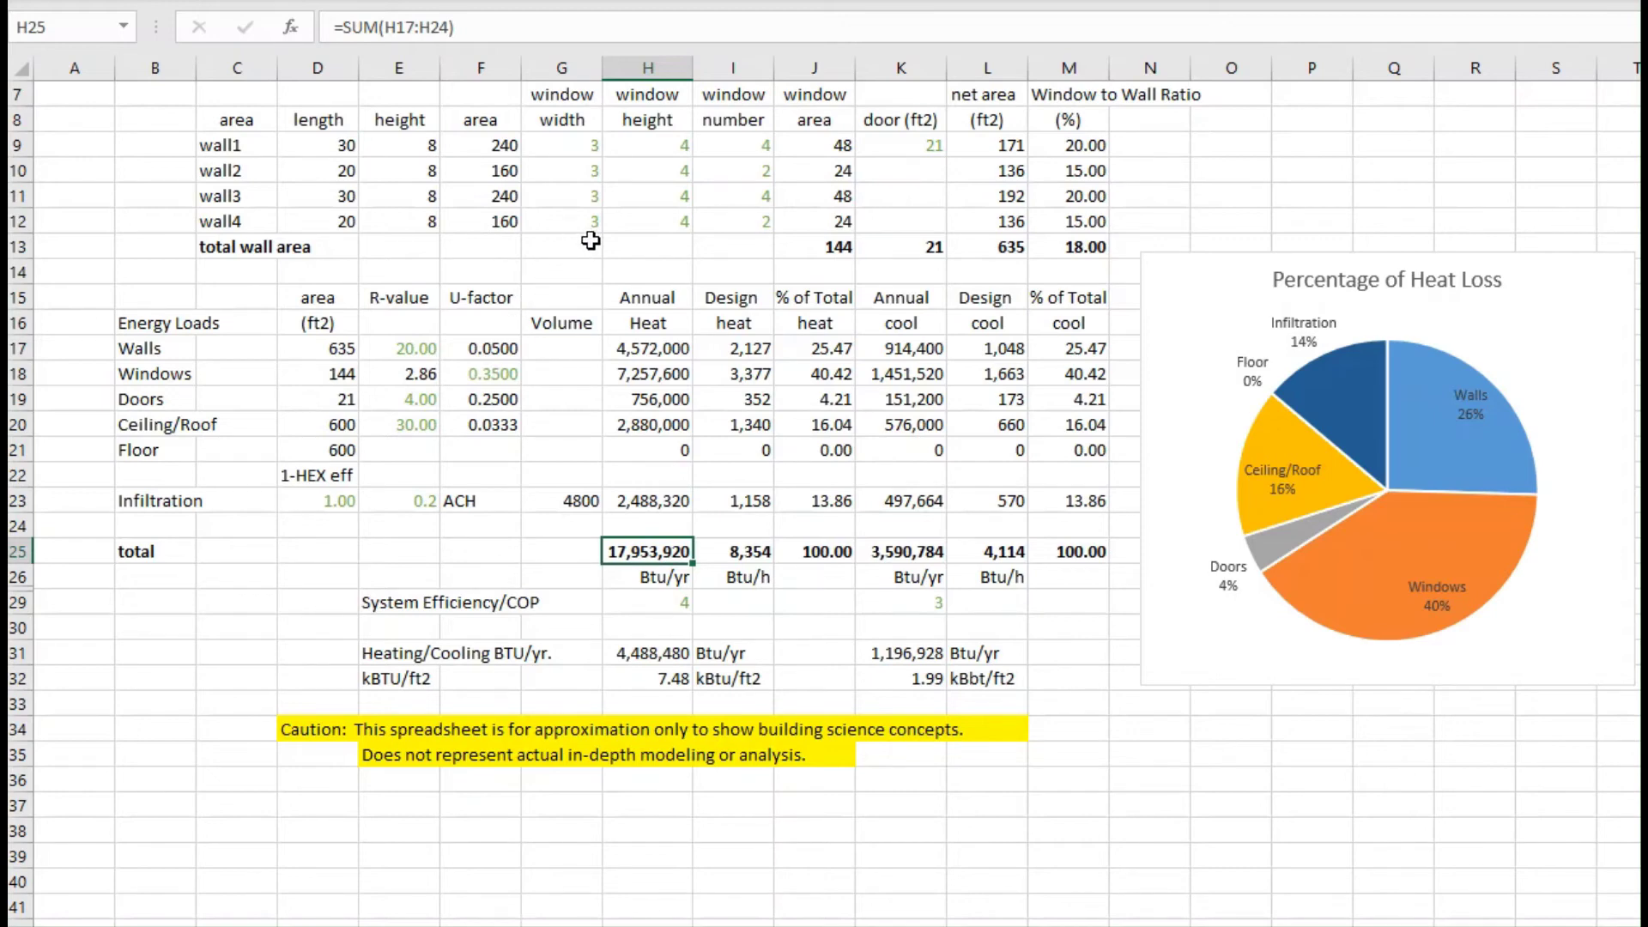
Change the window counts for wall1 and wall3 from 4 to 2.
left_click(710, 145)
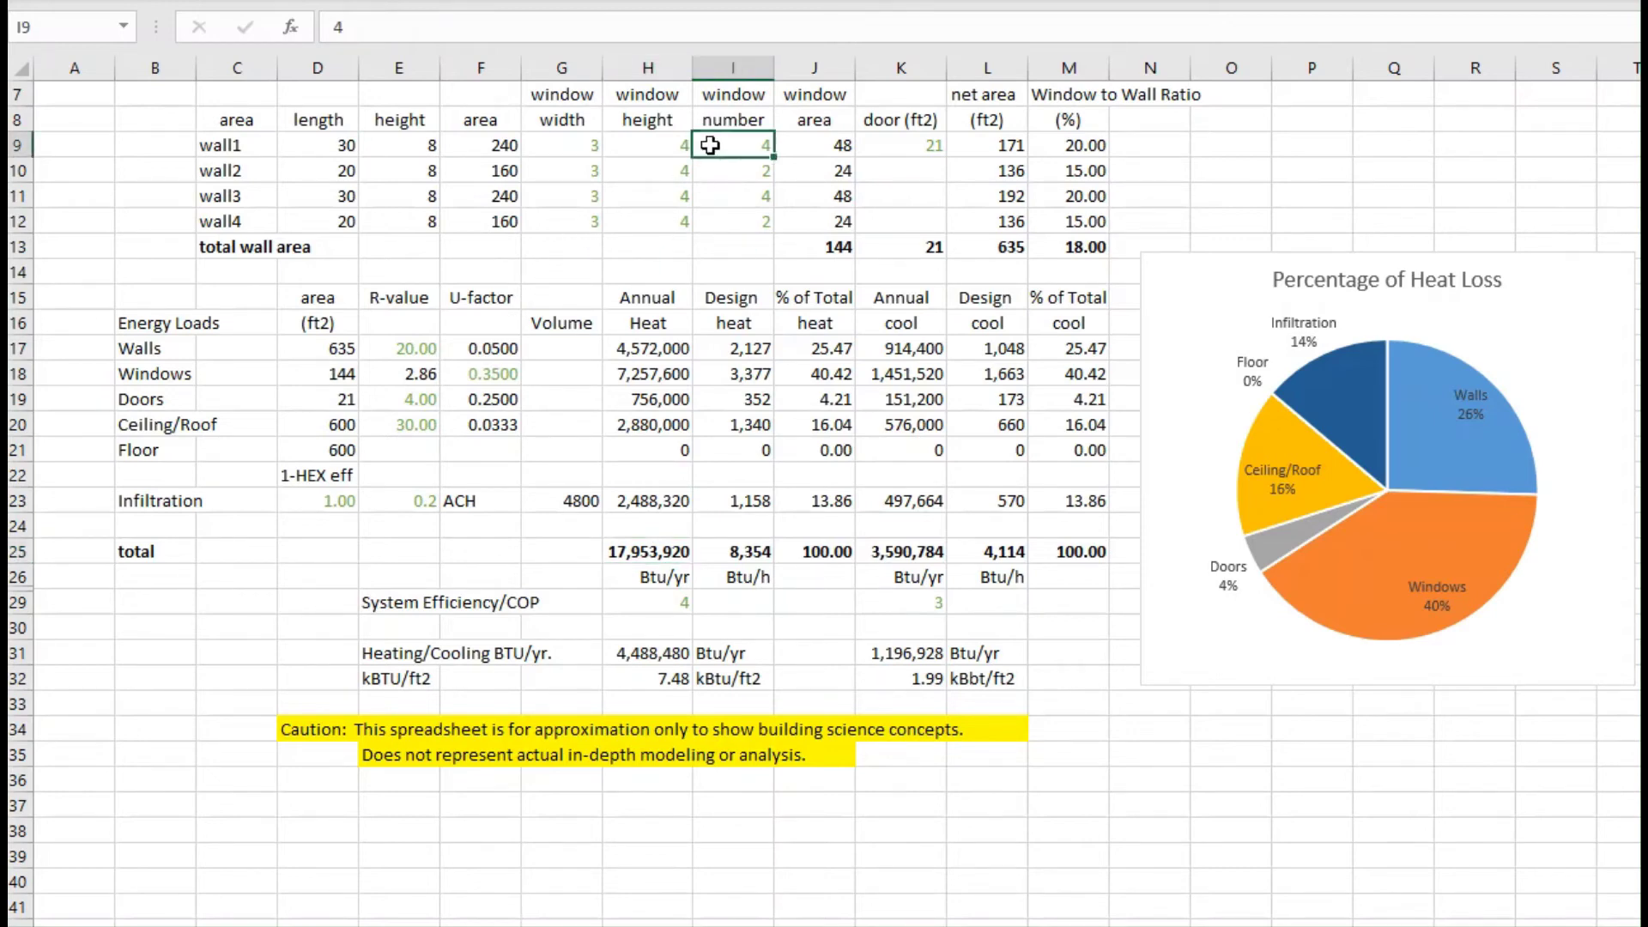
type("2")
left_click(721, 196)
double_click(721, 196)
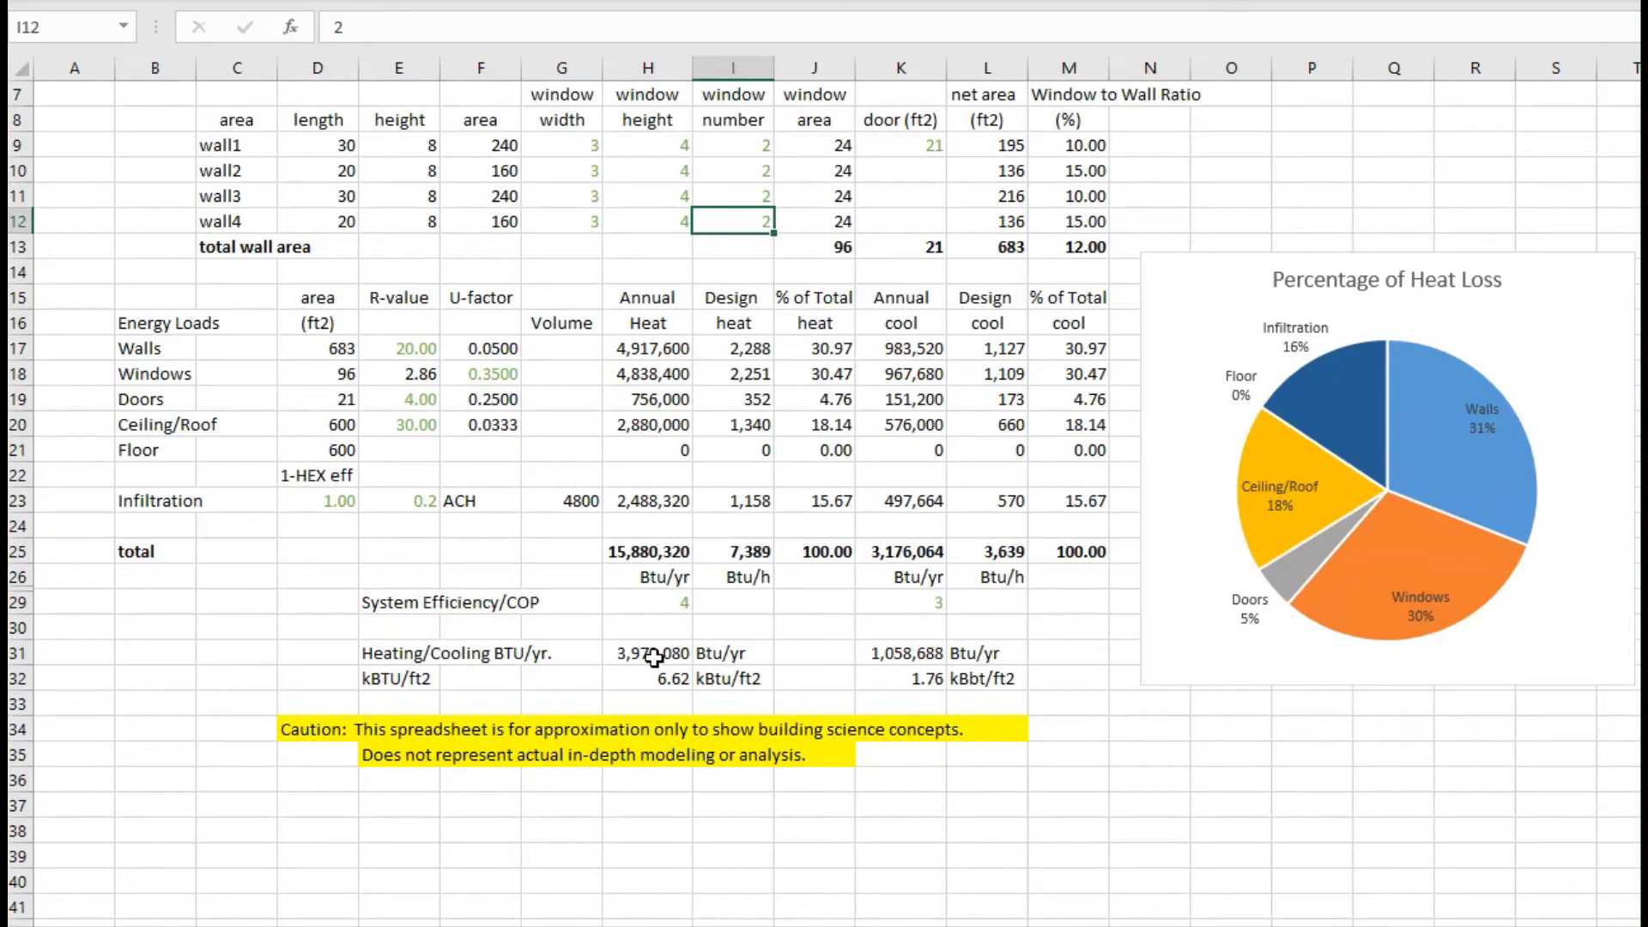
mouse_move(1439, 603)
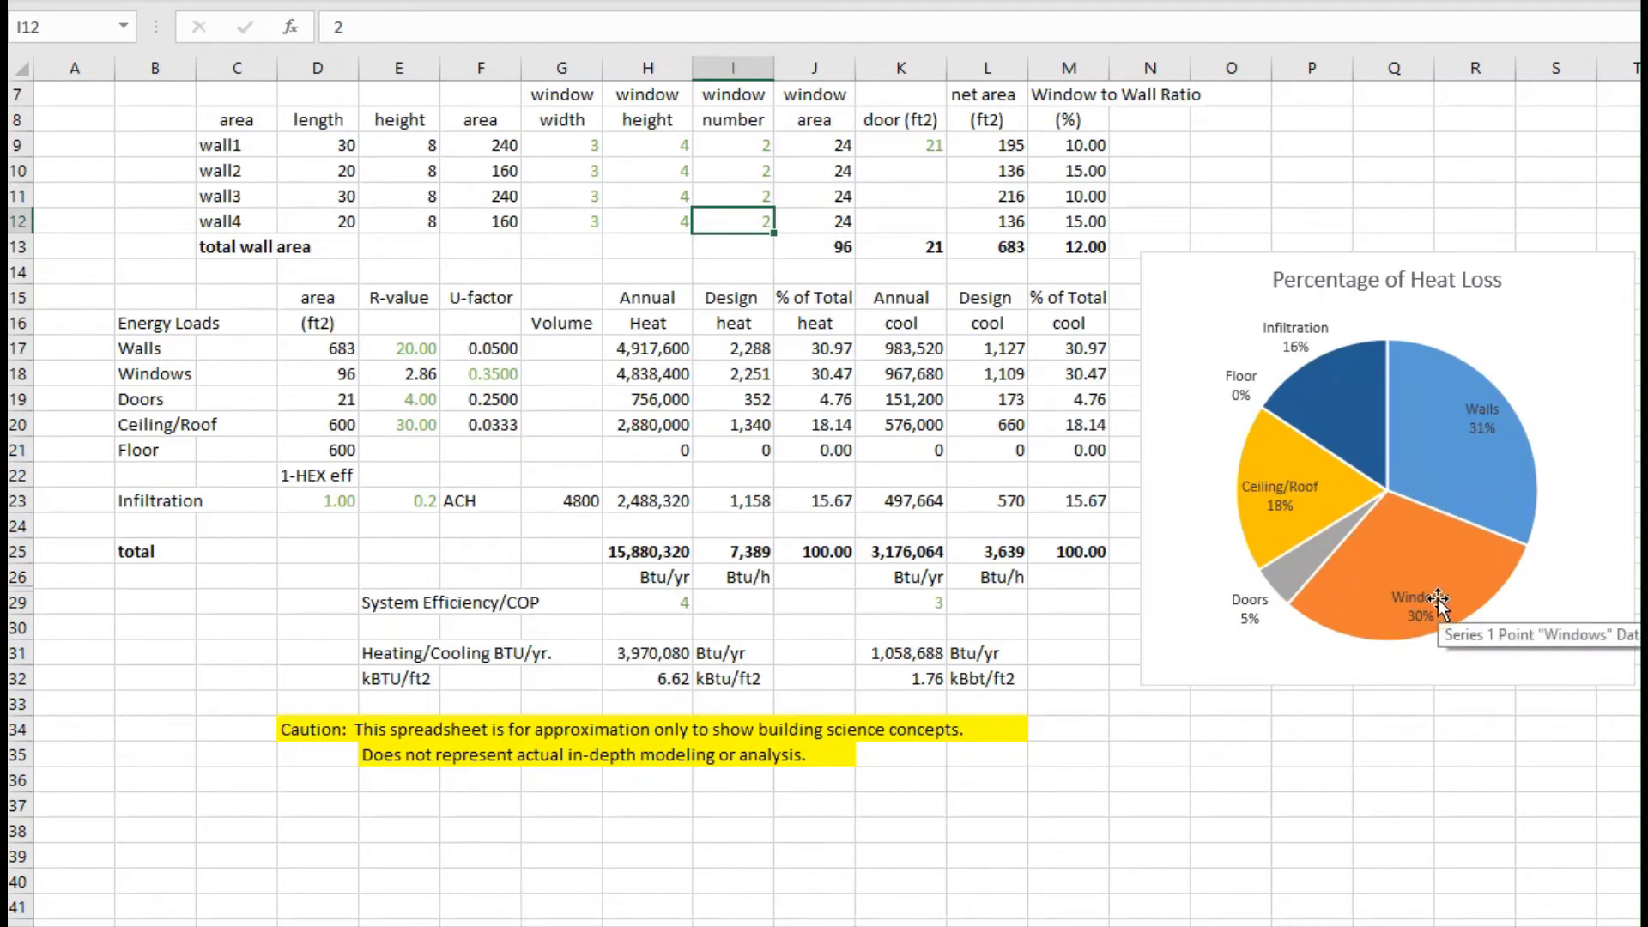
Set the walls R-value to 30 and the windows U-factor to 0.2.
left_click(416, 354)
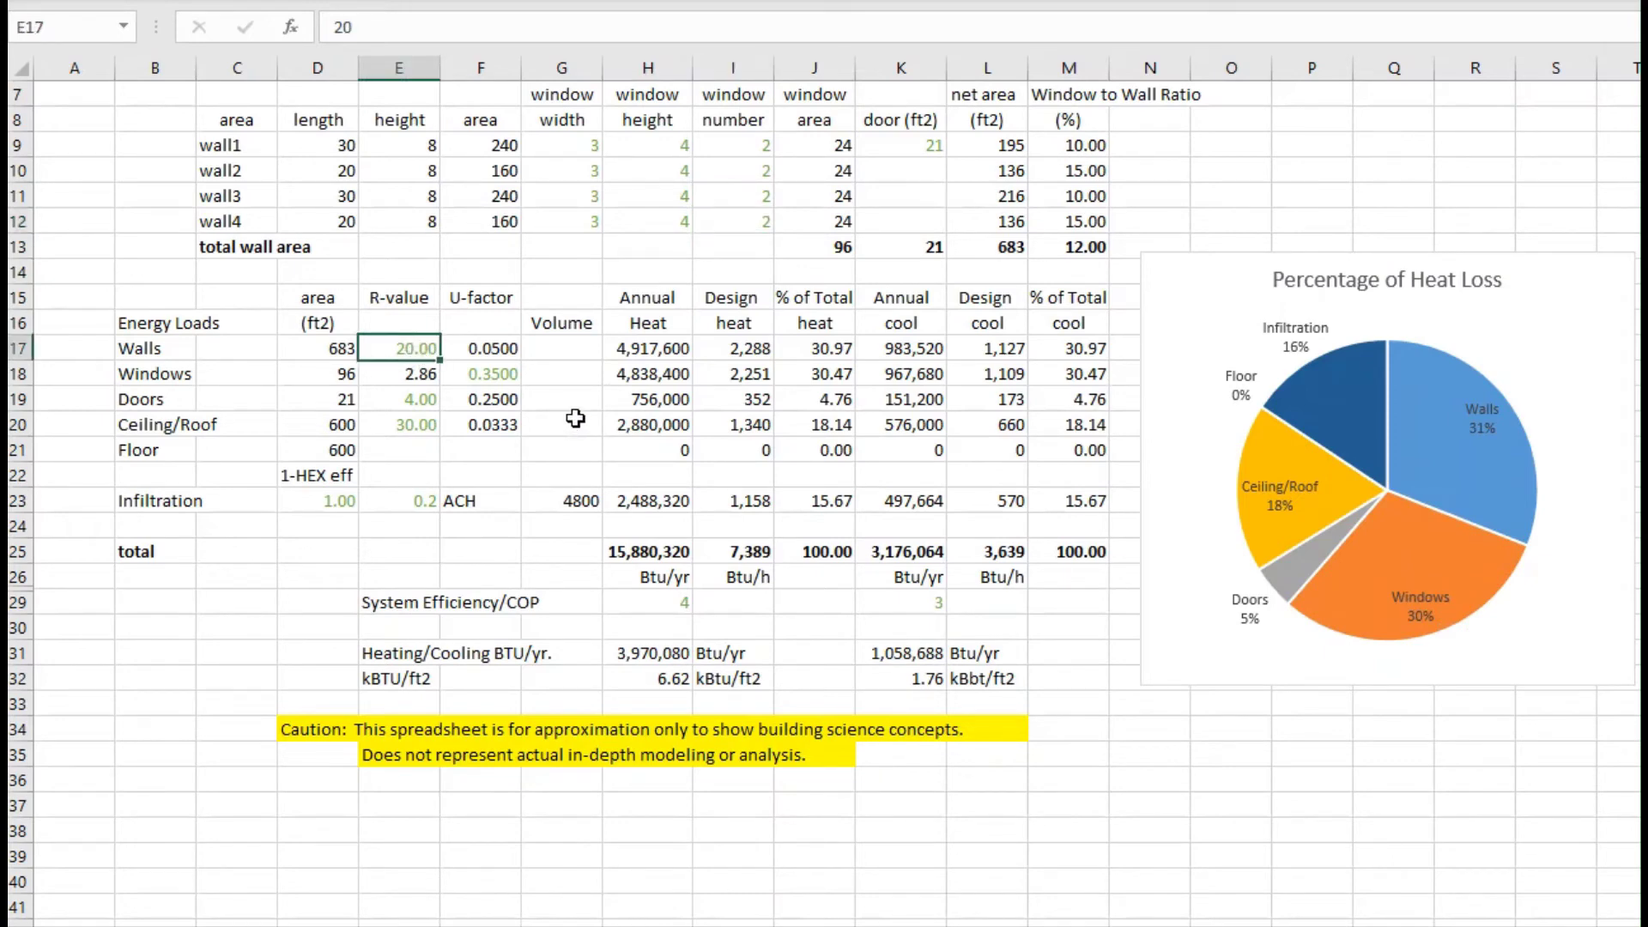
type("30")
key("Return")
key("Right")
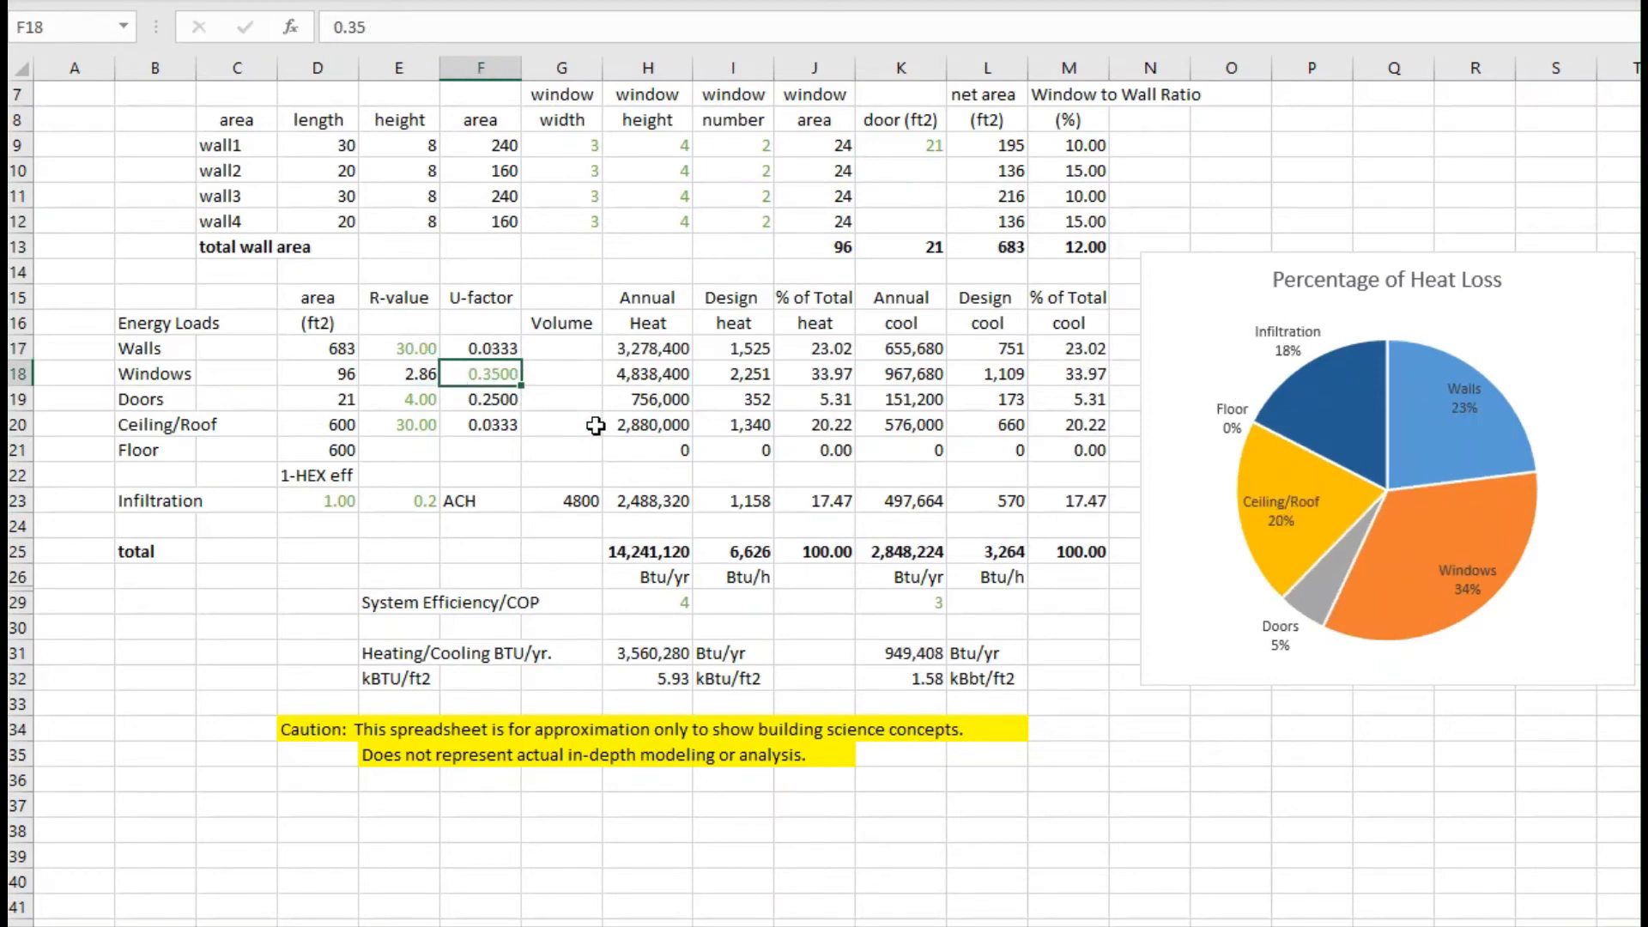
type(".2")
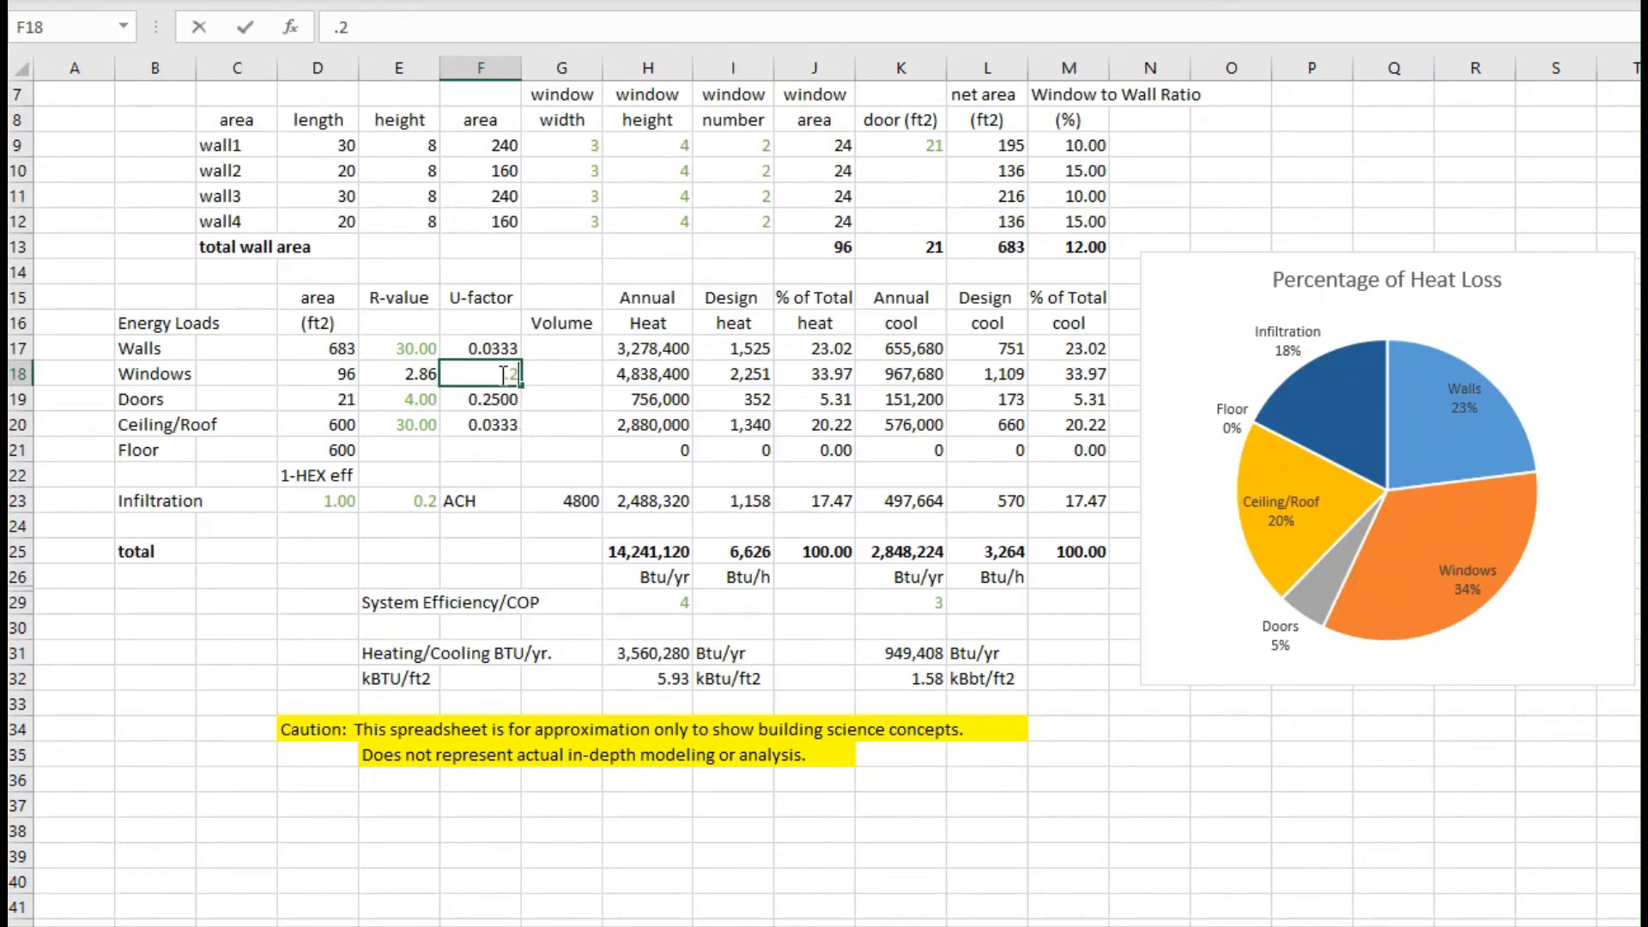
key("Return")
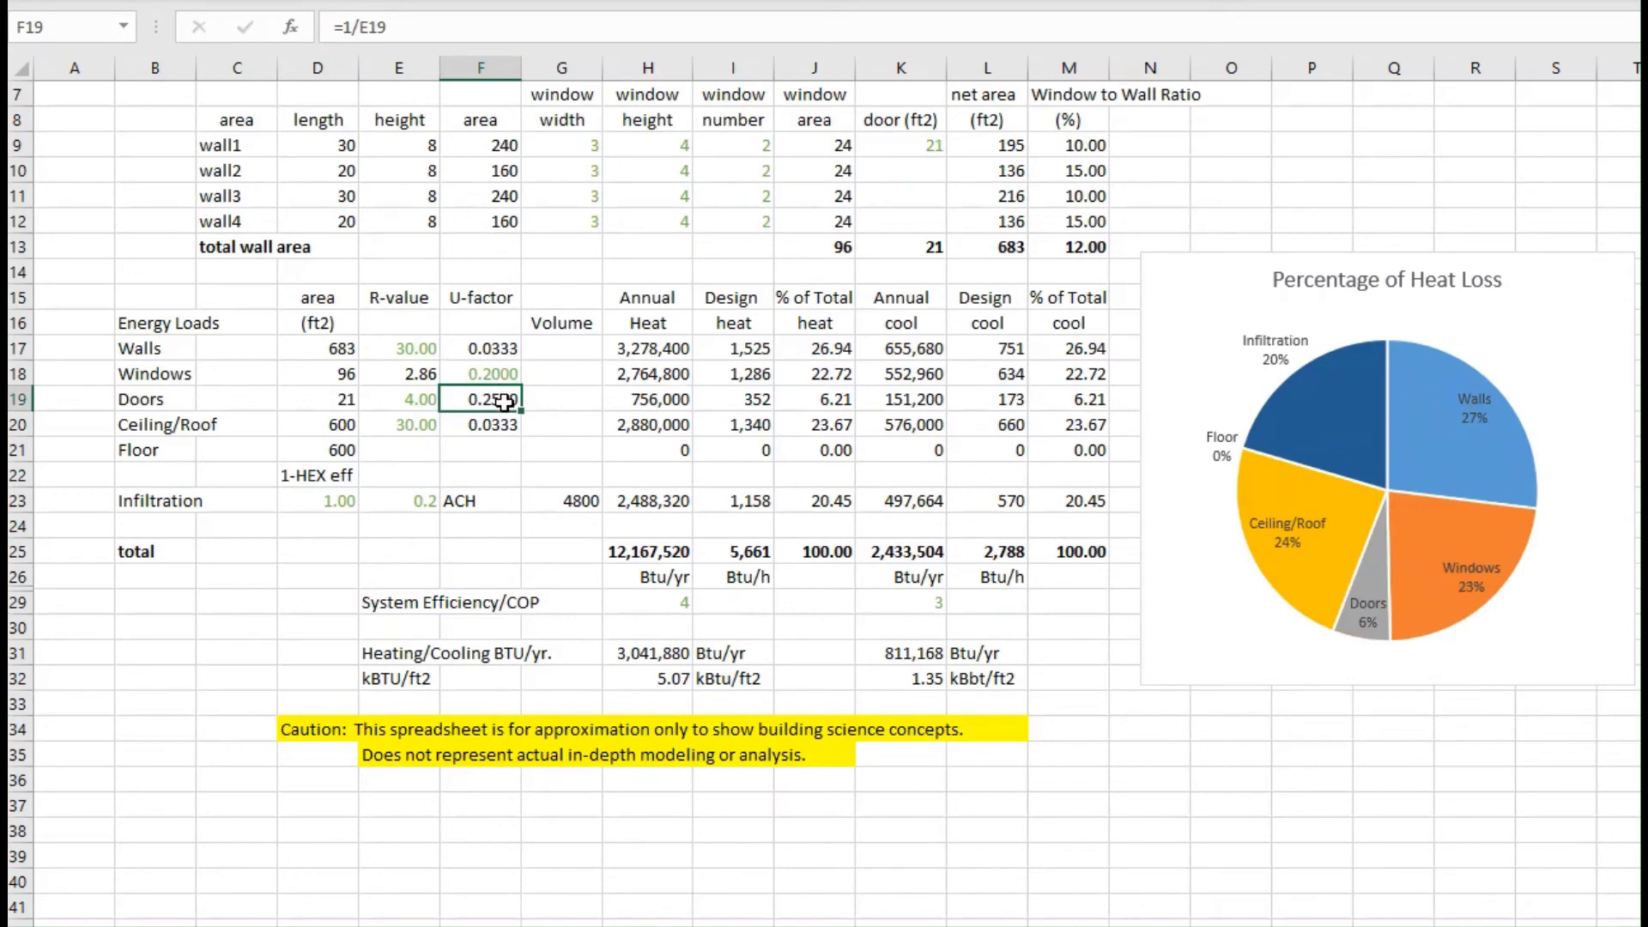
Replace the windows R-value with a =1/U-factor formula, giving 5.00.
left_click(422, 377)
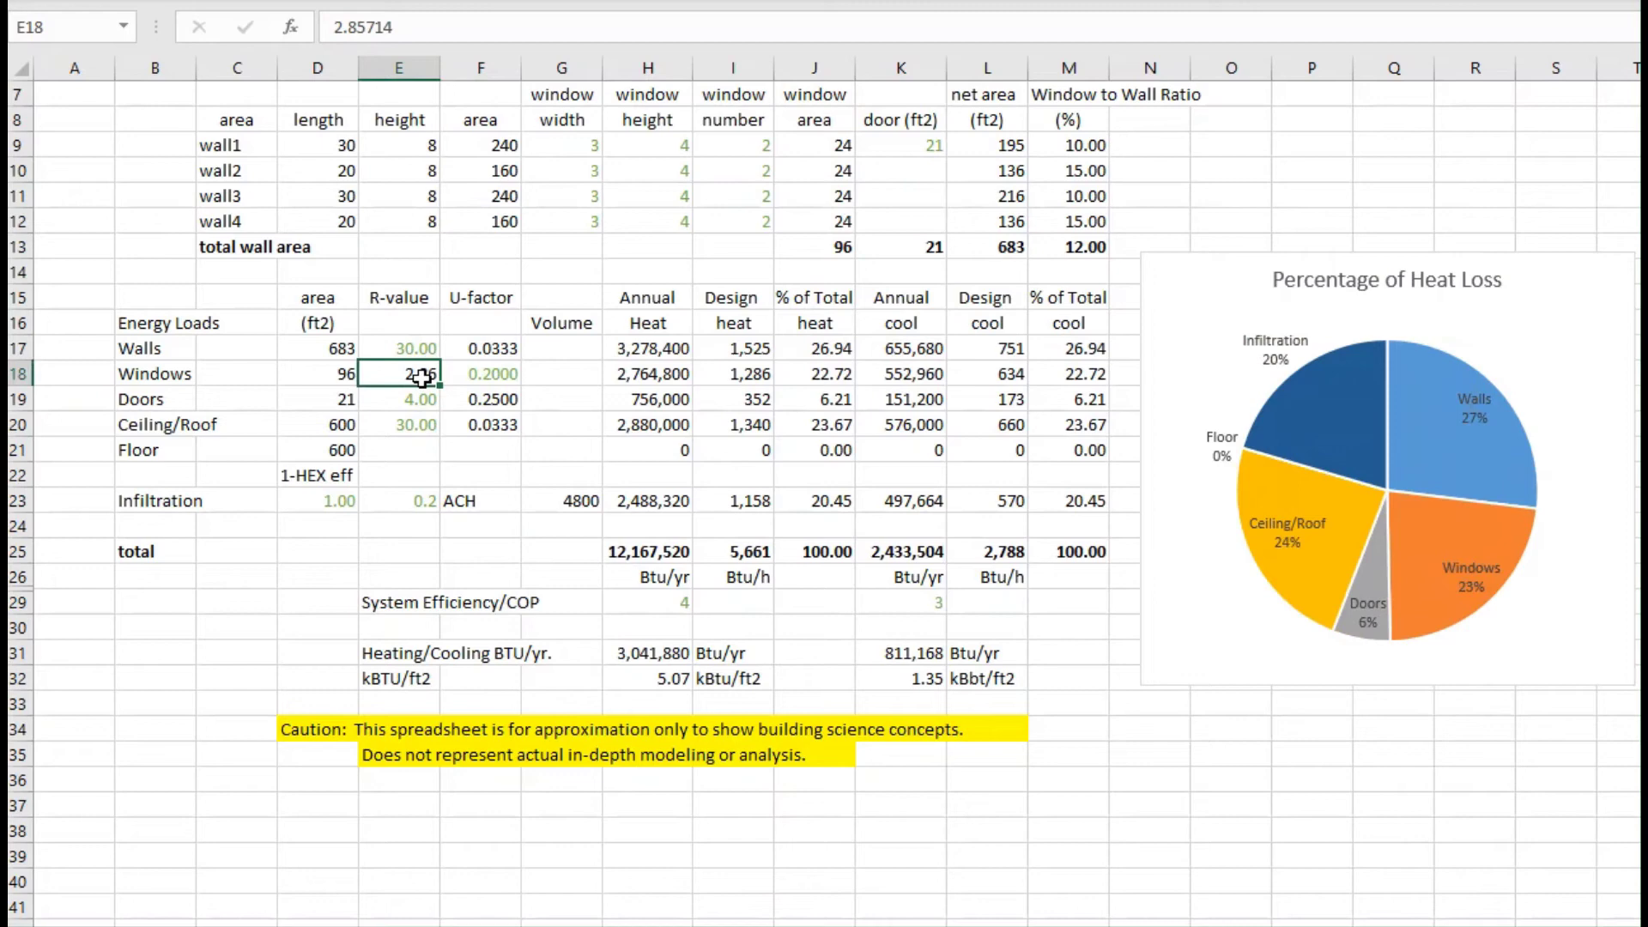
key("Delete")
type("=")
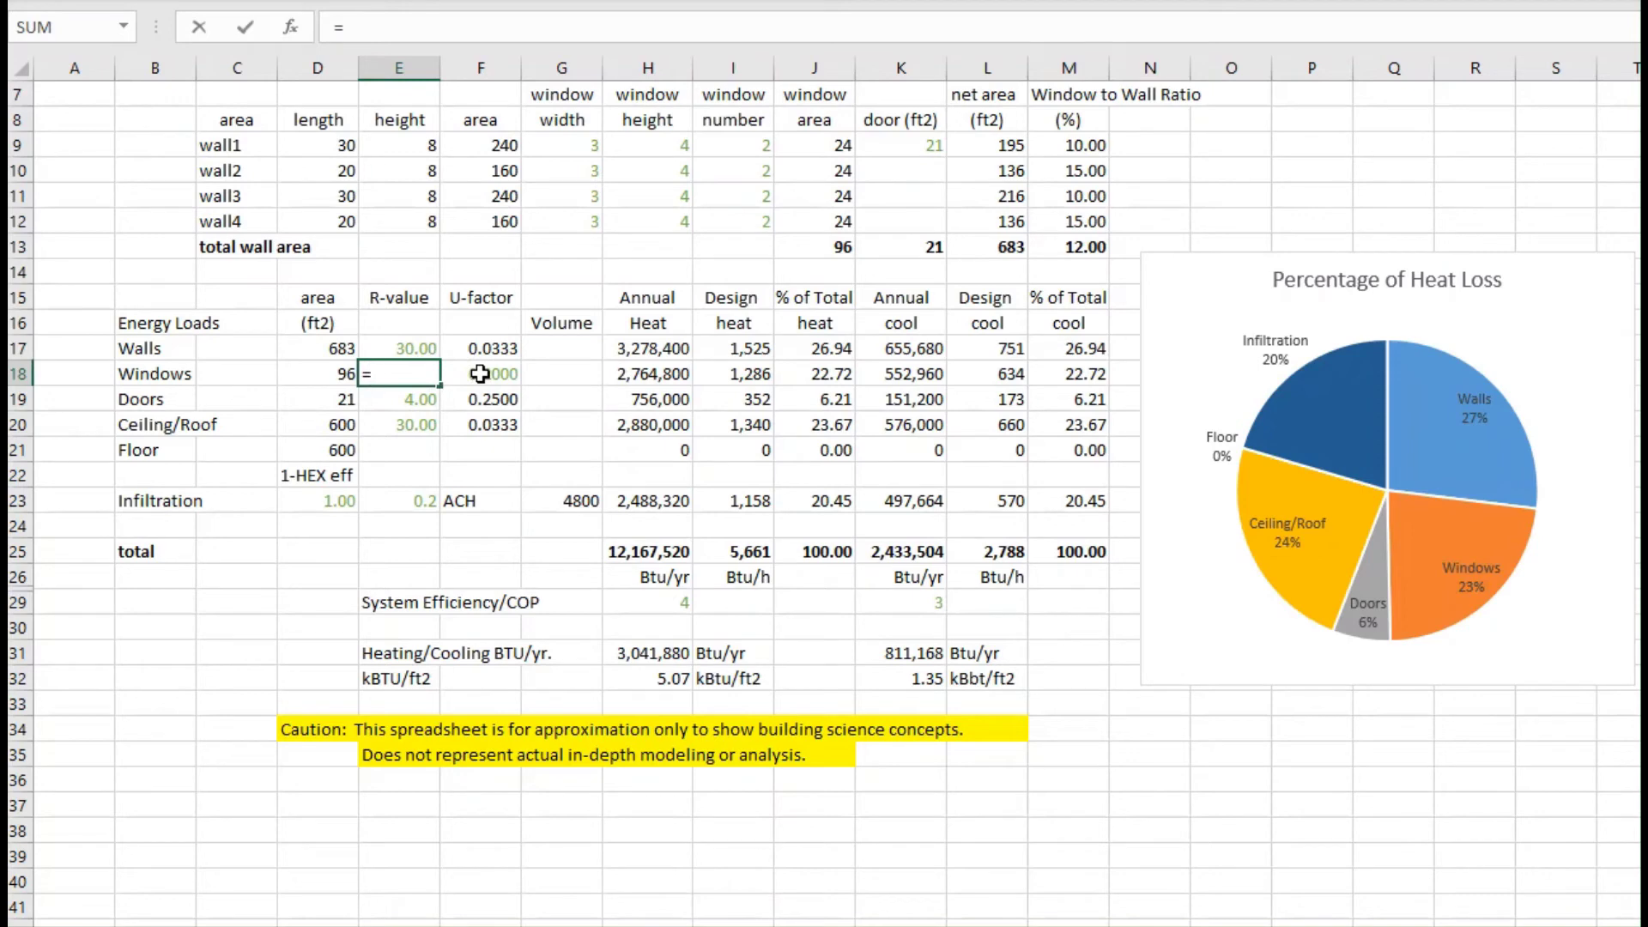
type("1/")
left_click(486, 373)
key("Return")
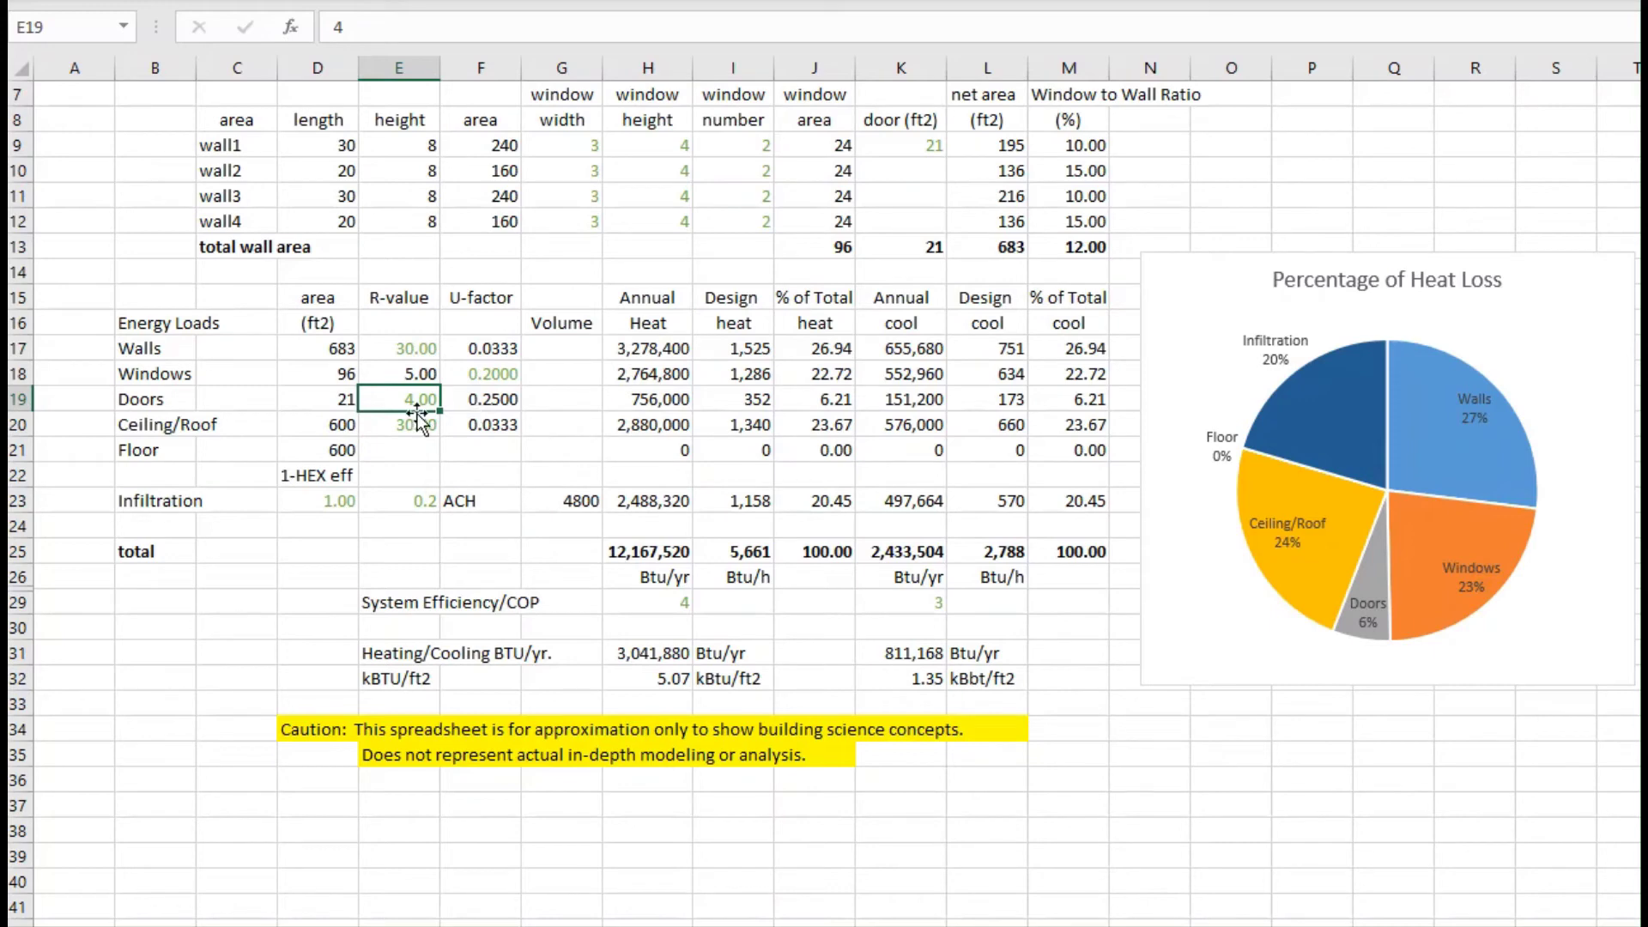
left_click(416, 375)
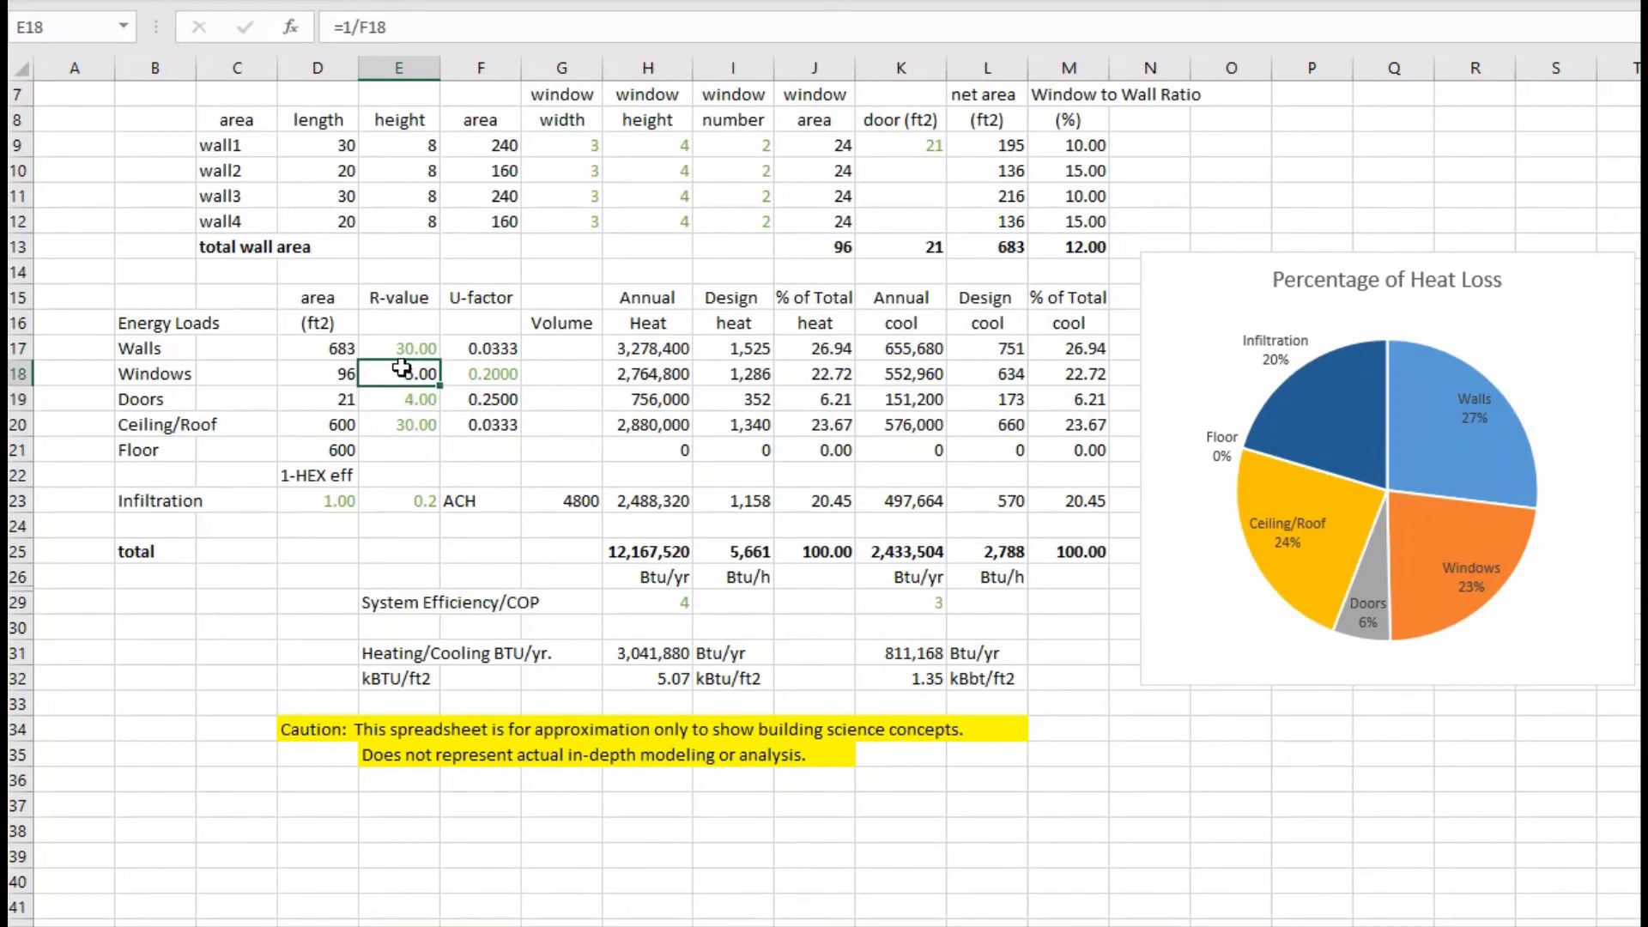
left_click(485, 401)
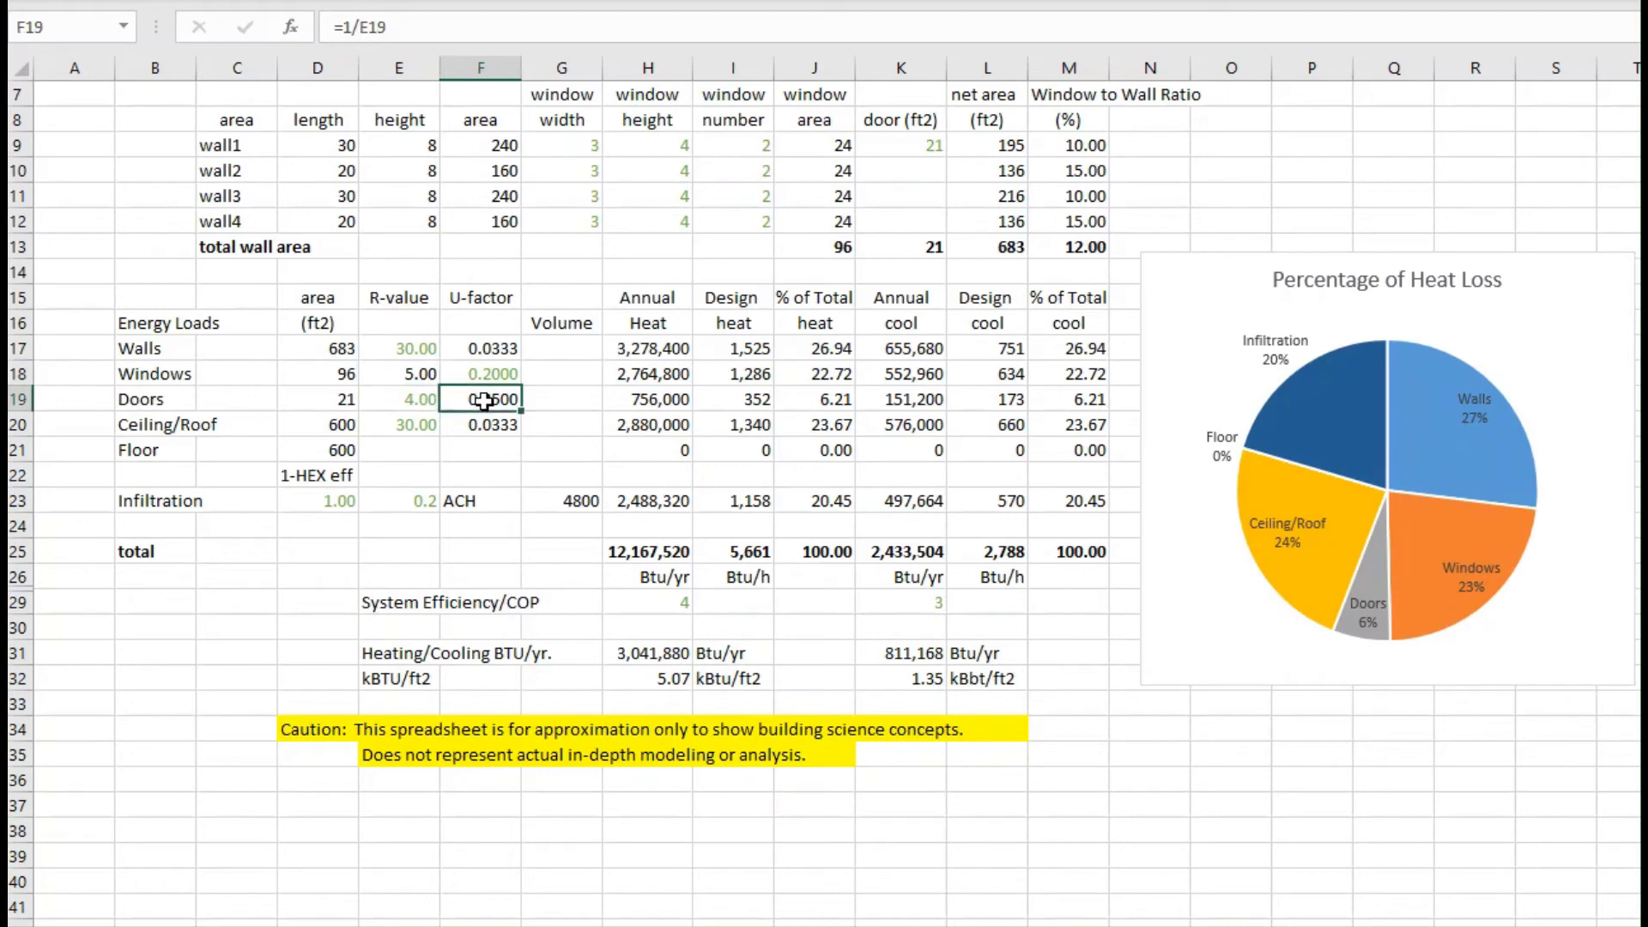
Enter 60 as the ceiling/roof R-value.
left_click(397, 427)
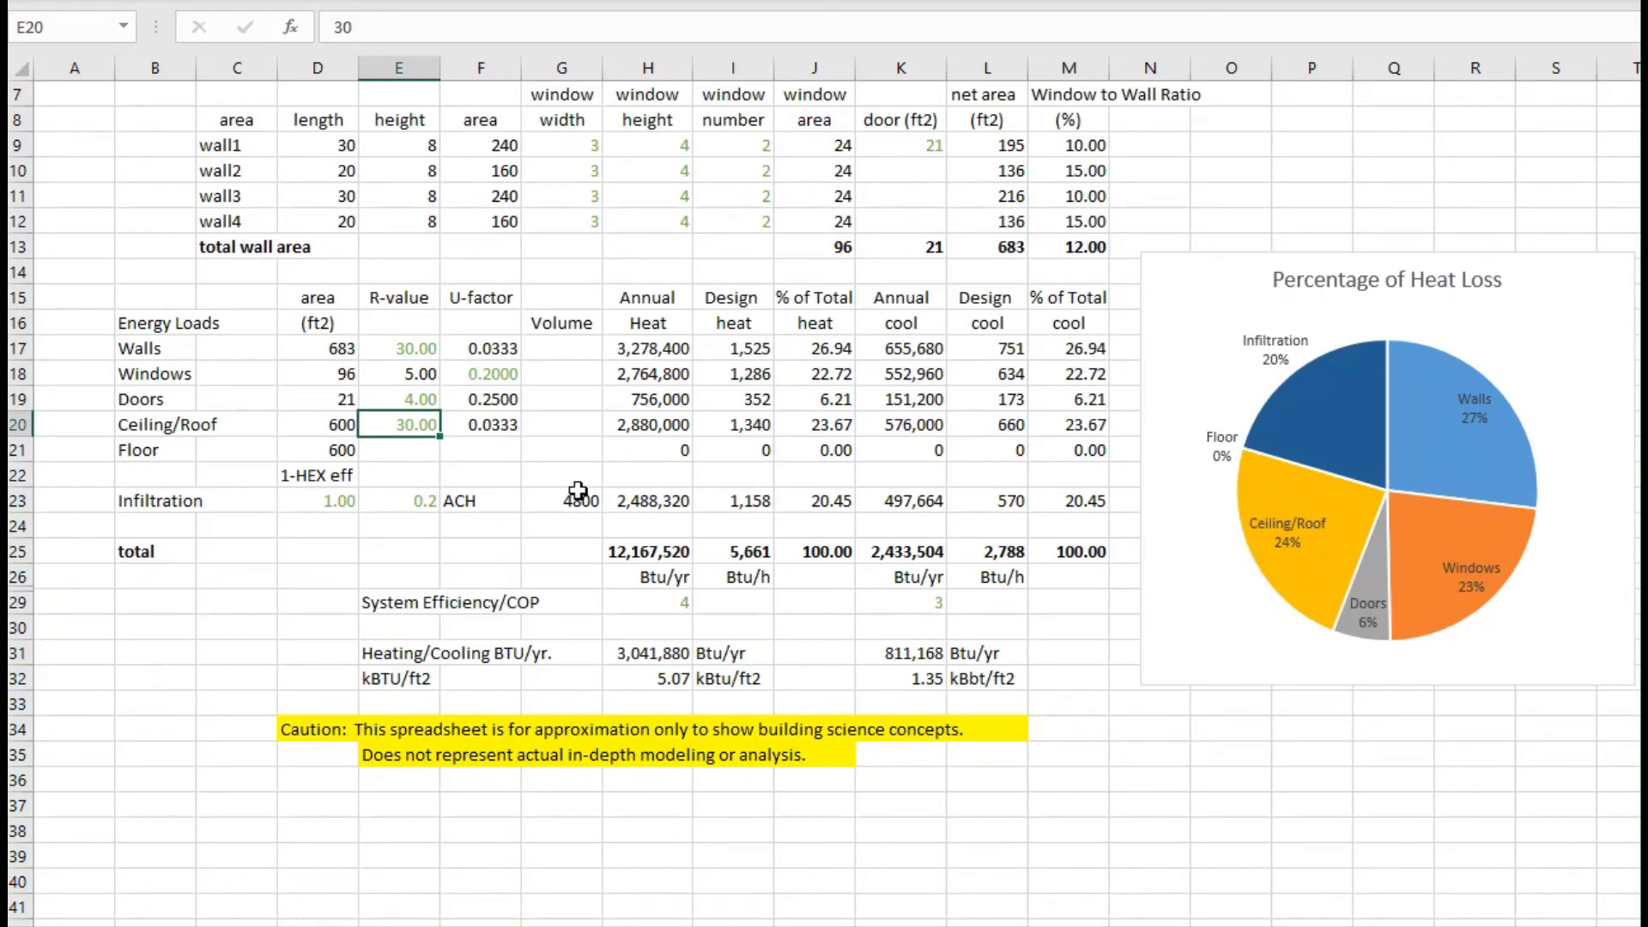
type("60")
key("Return")
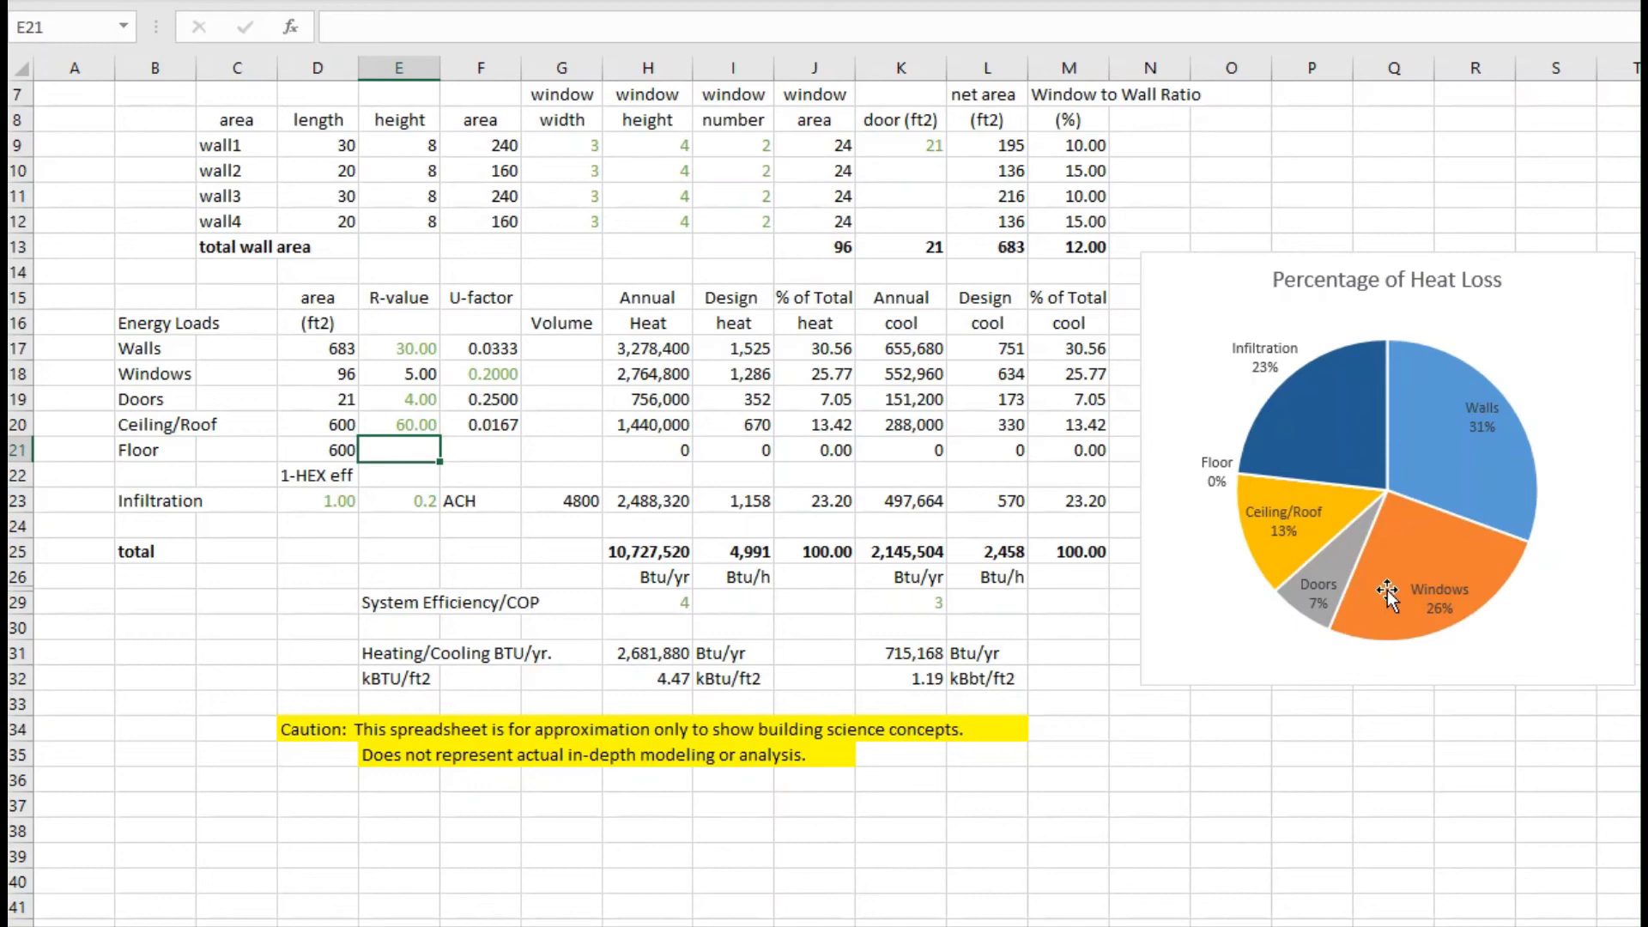
mouse_move(1439, 500)
Raise the walls R-value to 50.
left_click(420, 351)
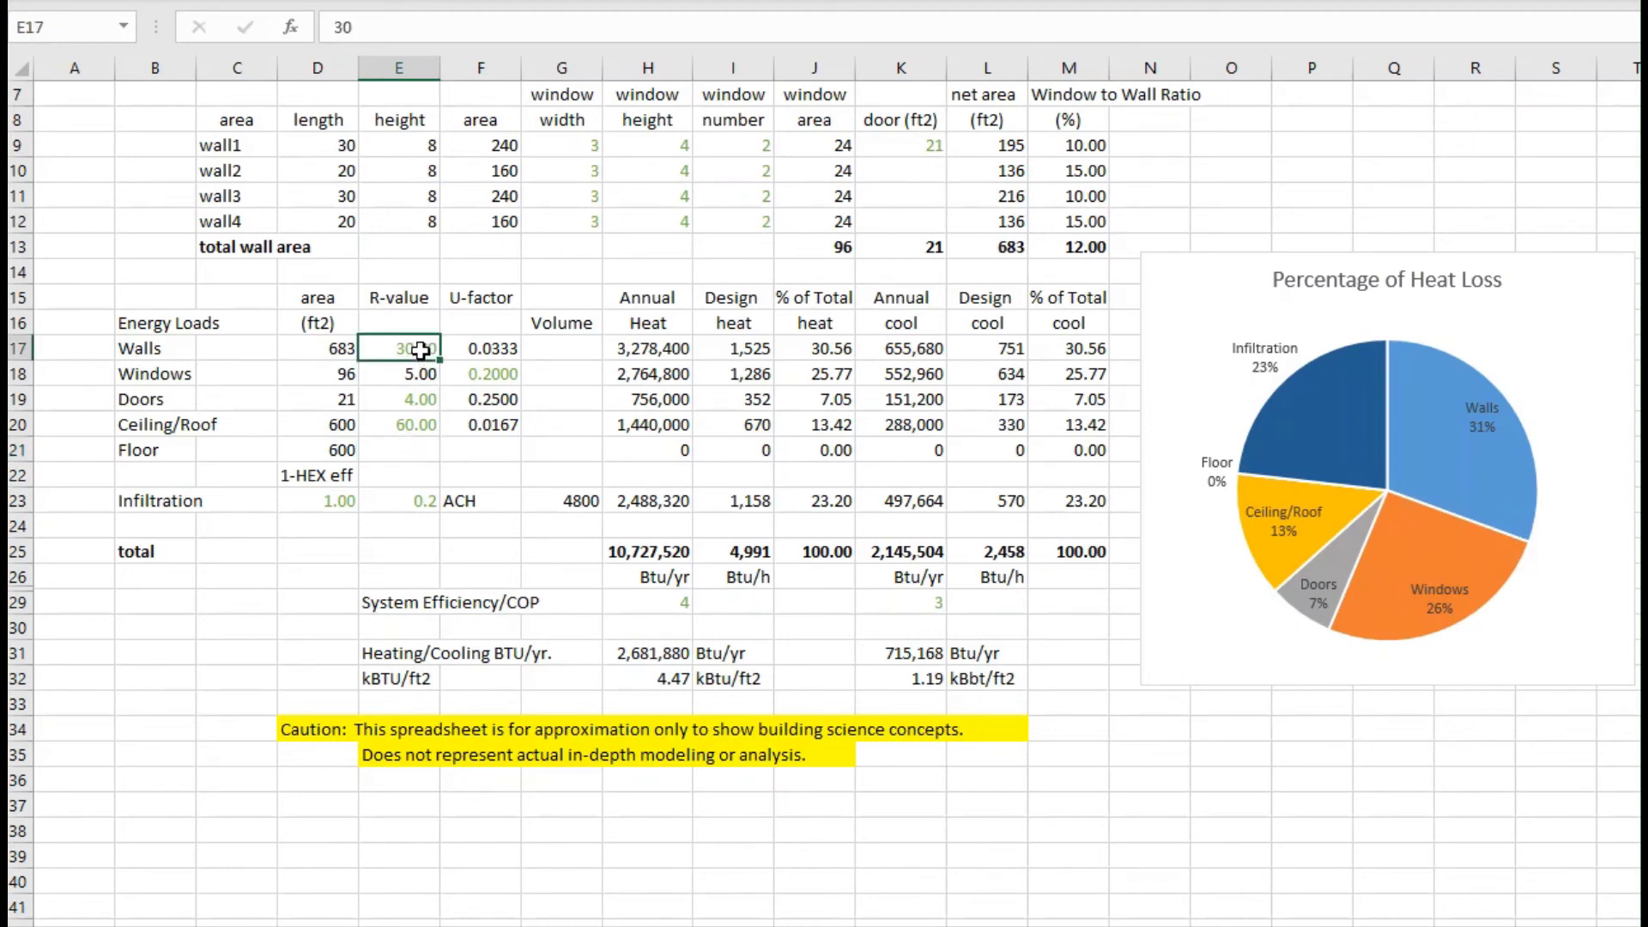
type("50")
key("Return")
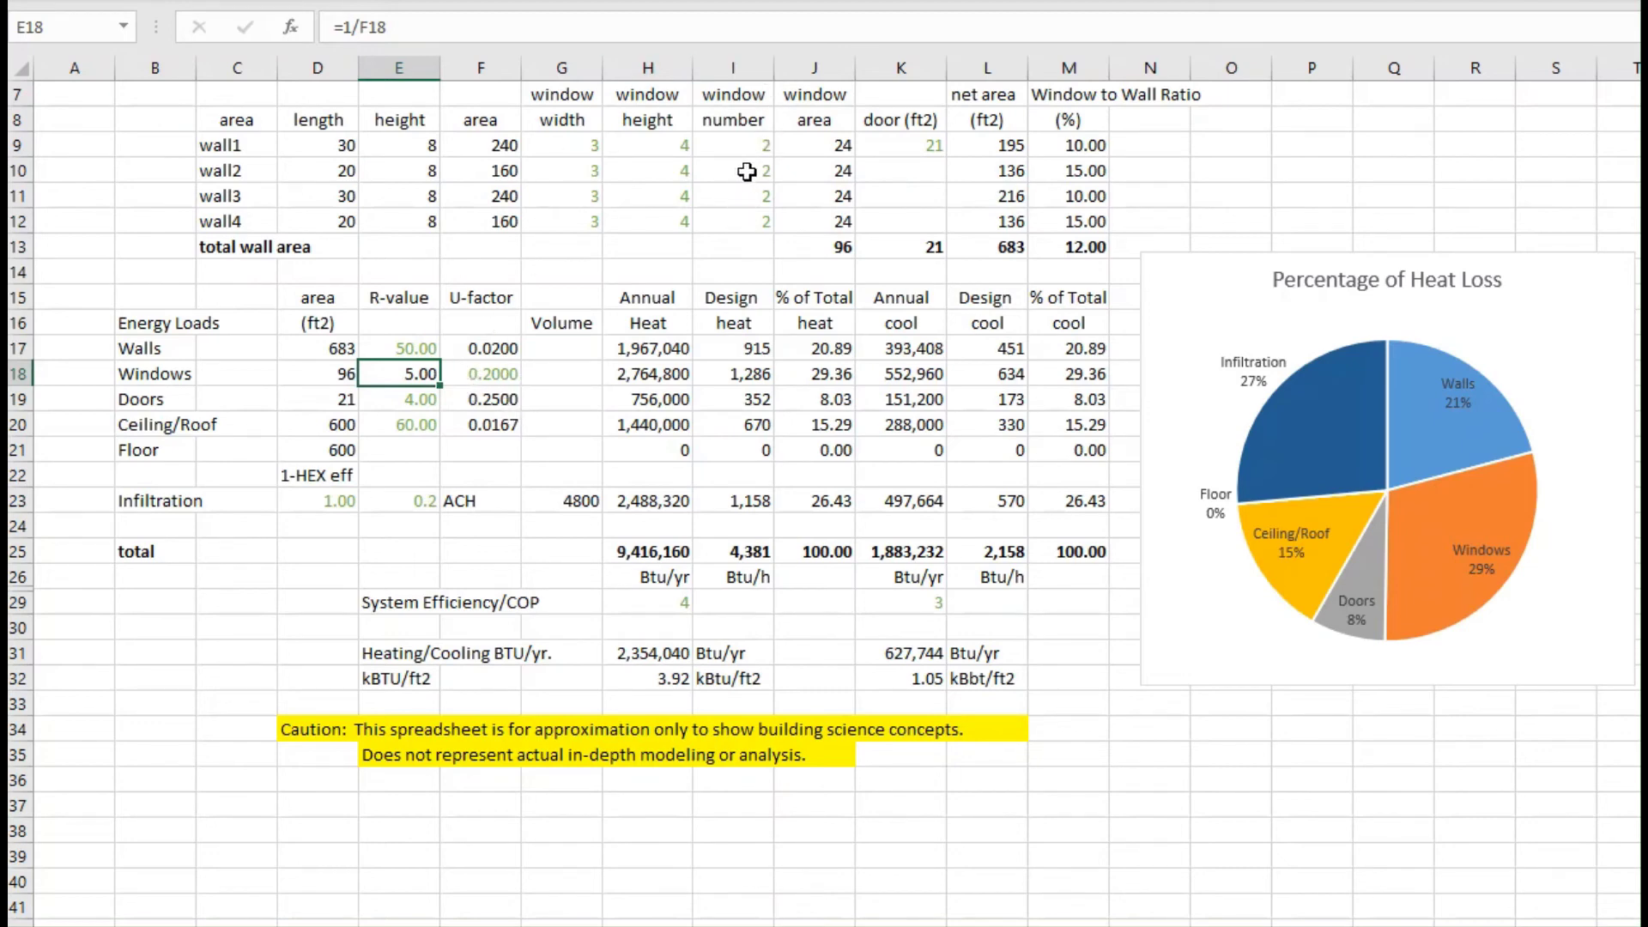
Reduce wall1 and wall4 to one window each.
left_click(743, 145)
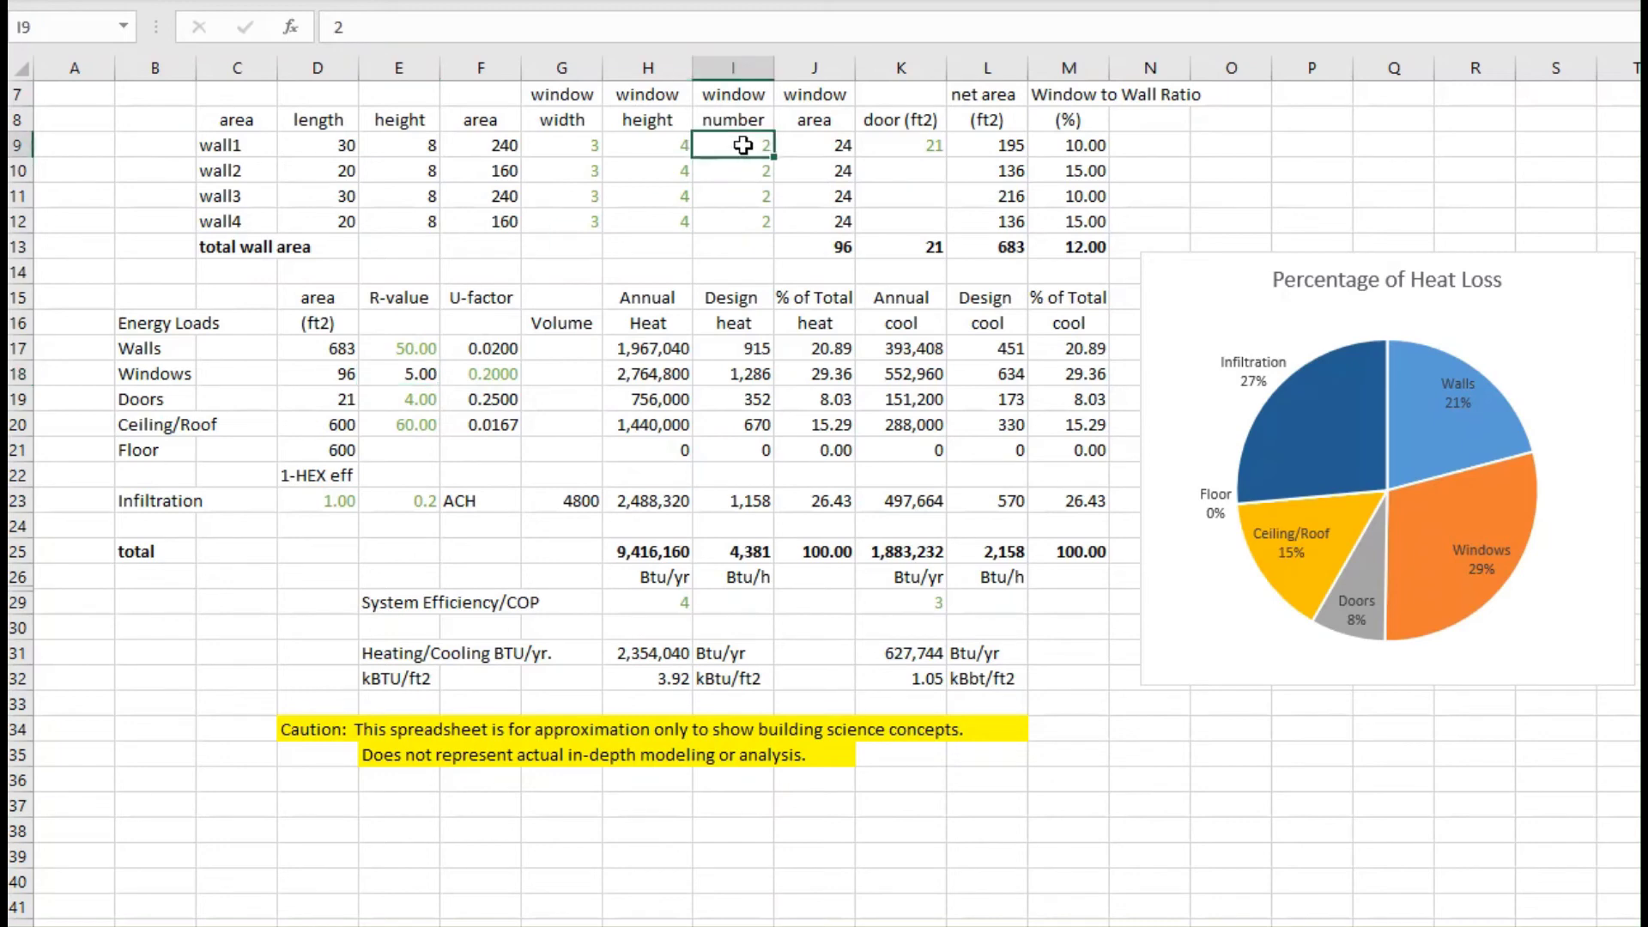
type("1")
left_click(743, 223)
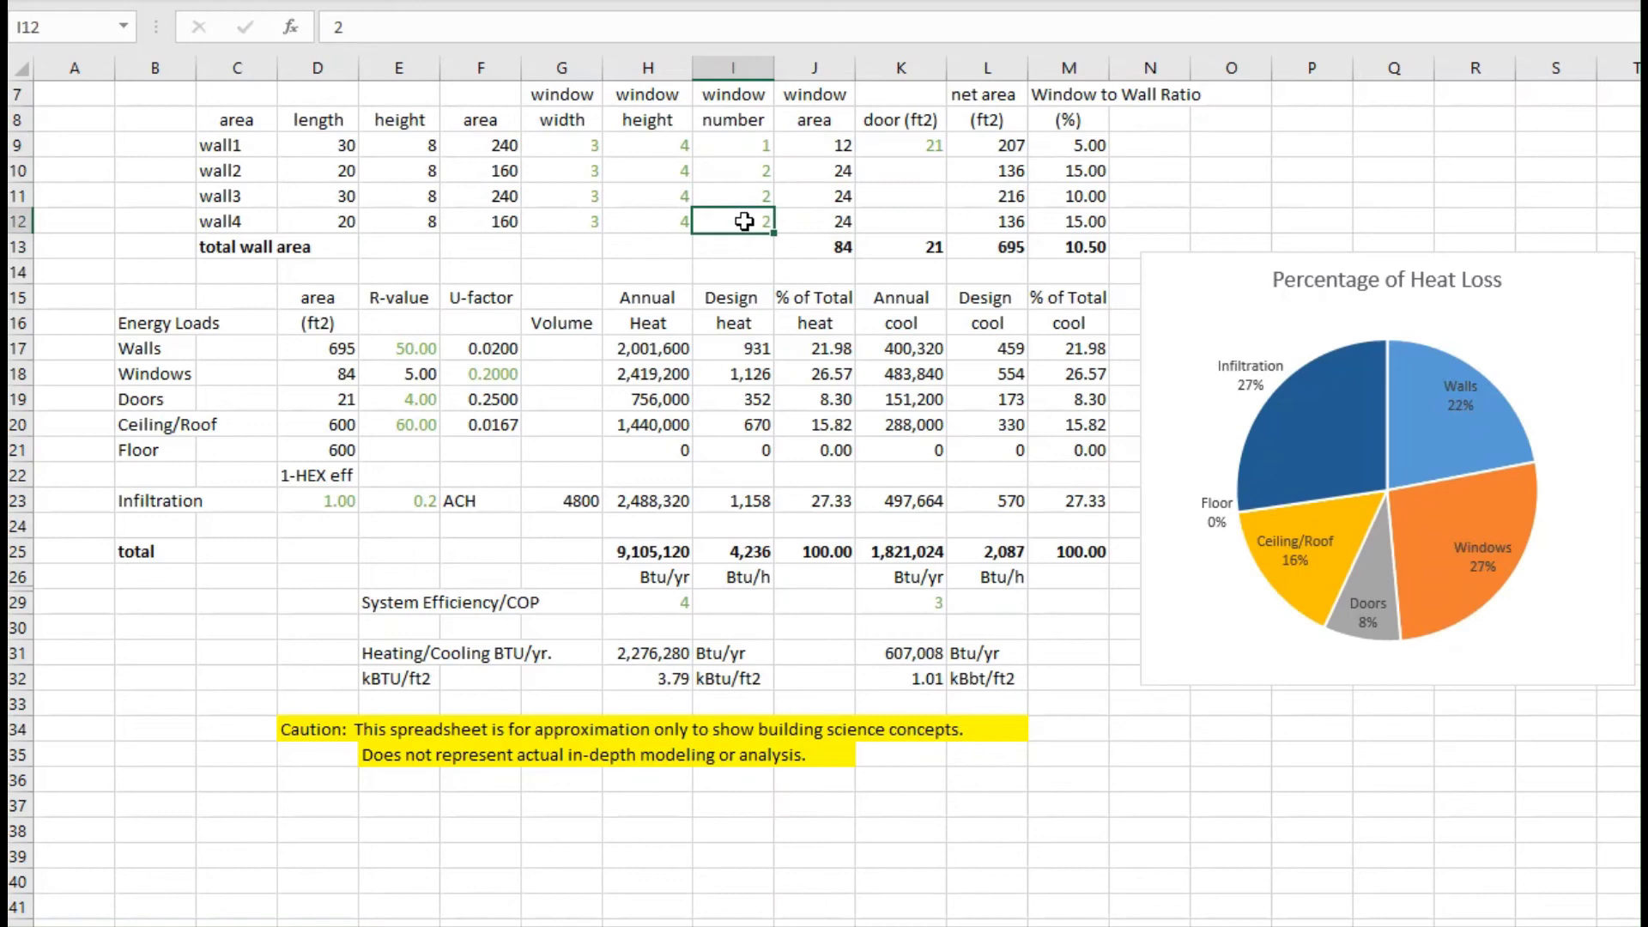
type("1")
key("Return")
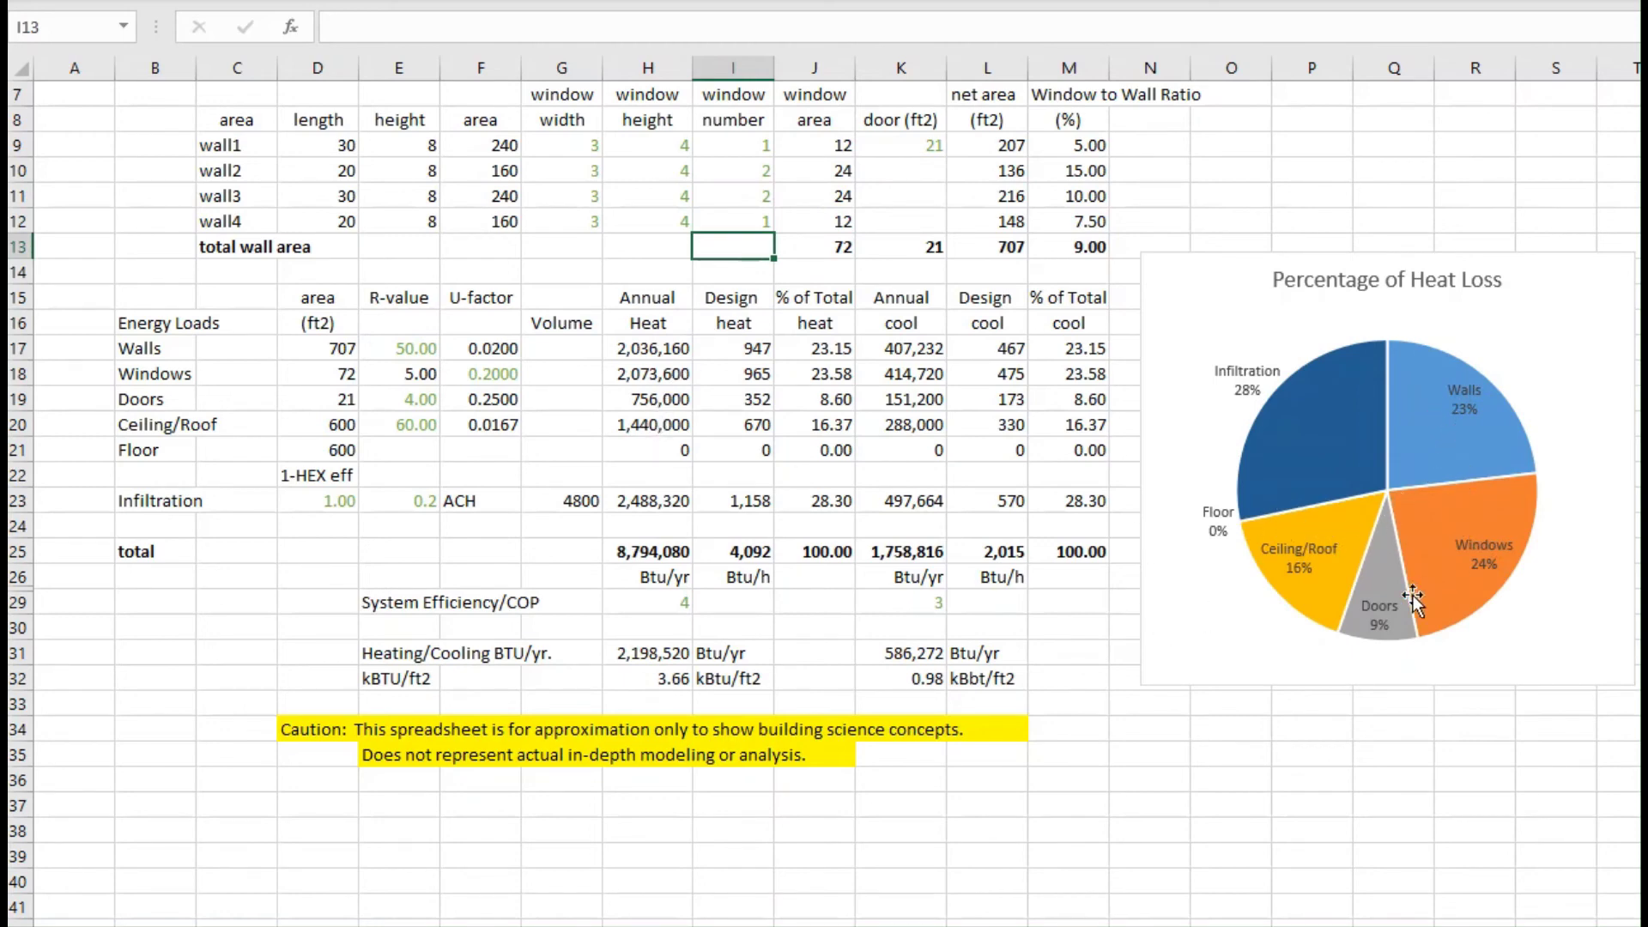
mouse_move(1285, 488)
Enter 0.25 as the infiltration 1-HEX heat-recovery efficiency factor.
left_click(340, 503)
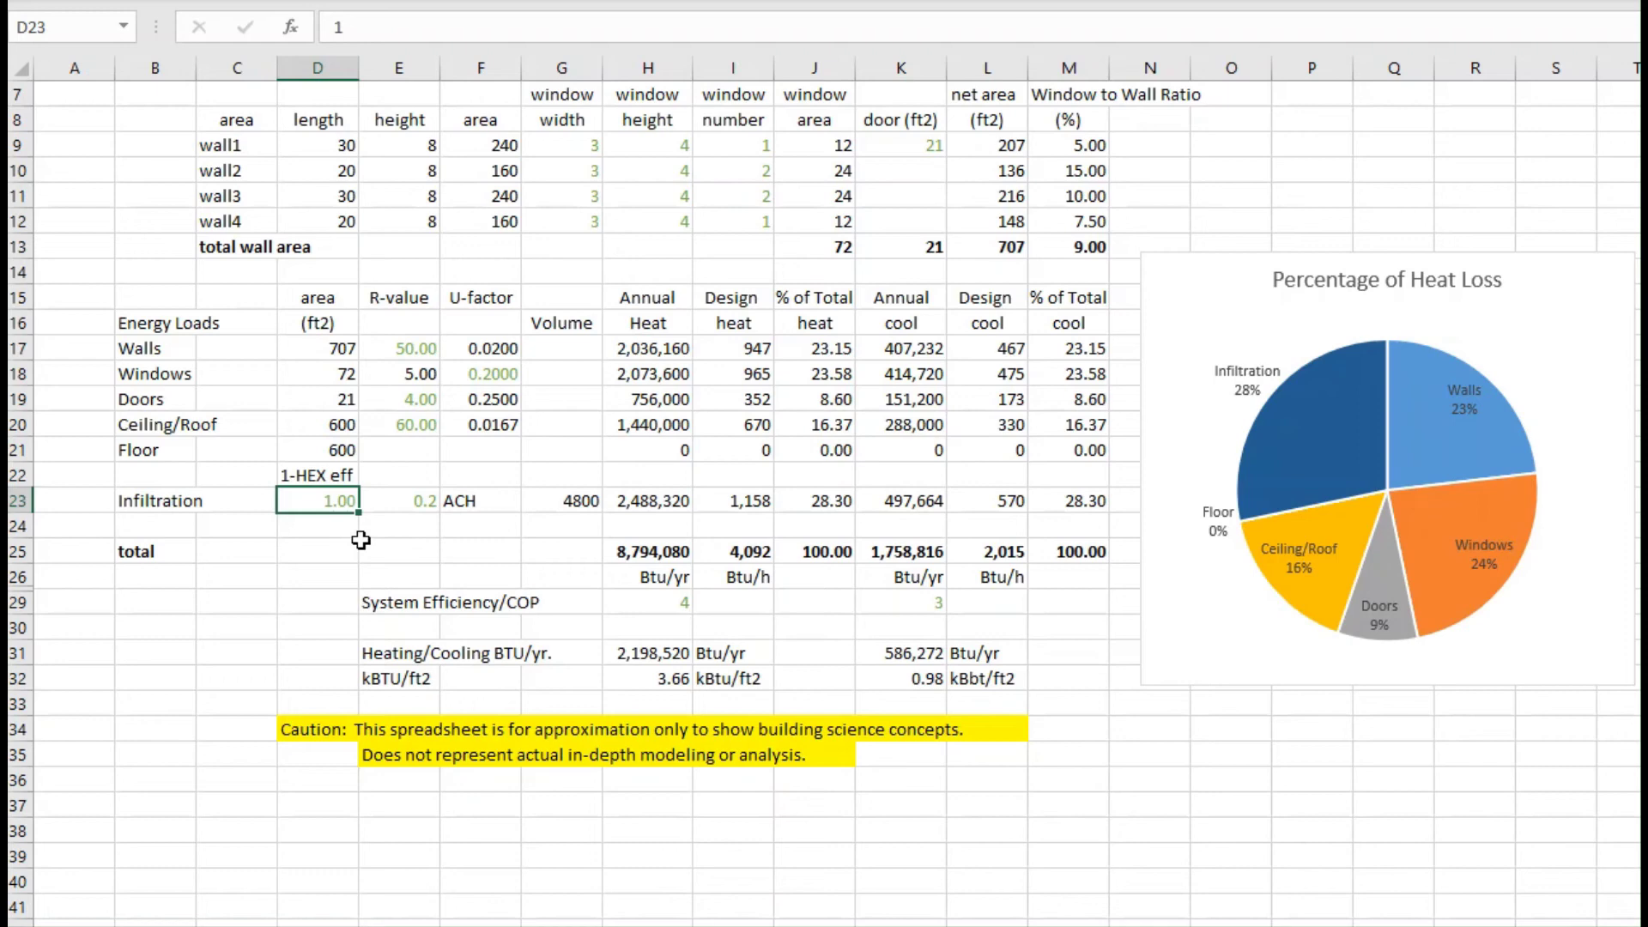
type(".25")
left_click(357, 534)
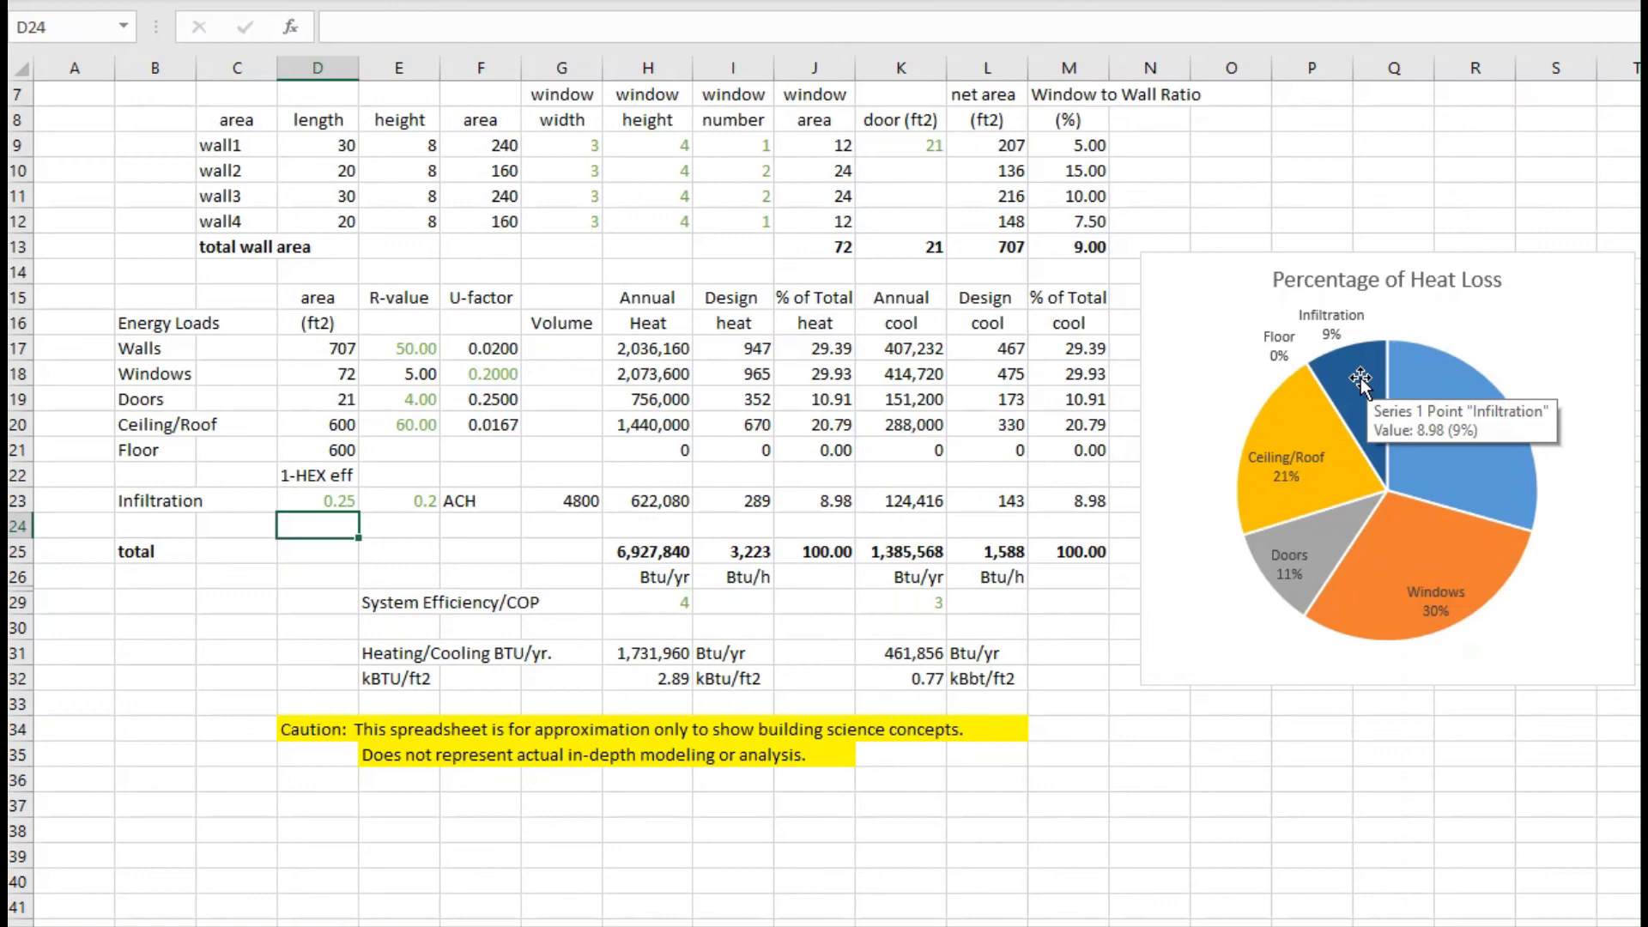
mouse_move(1352, 403)
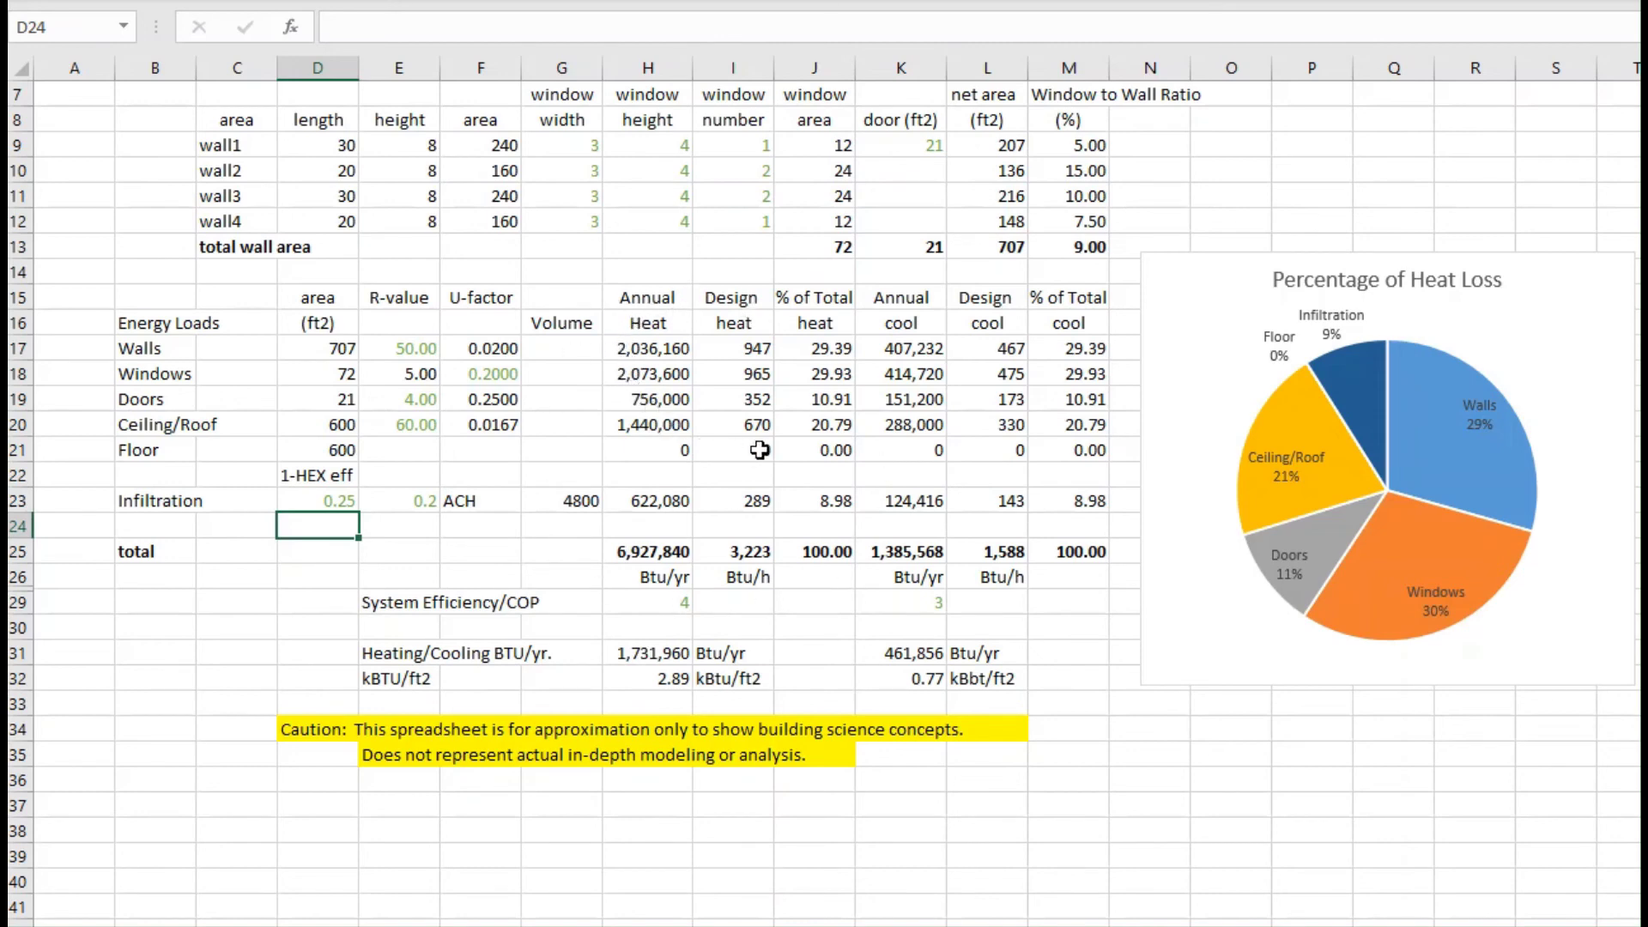
Enter a building length of 40 ft and width of 30 ft.
scroll(760, 450, "up", 2)
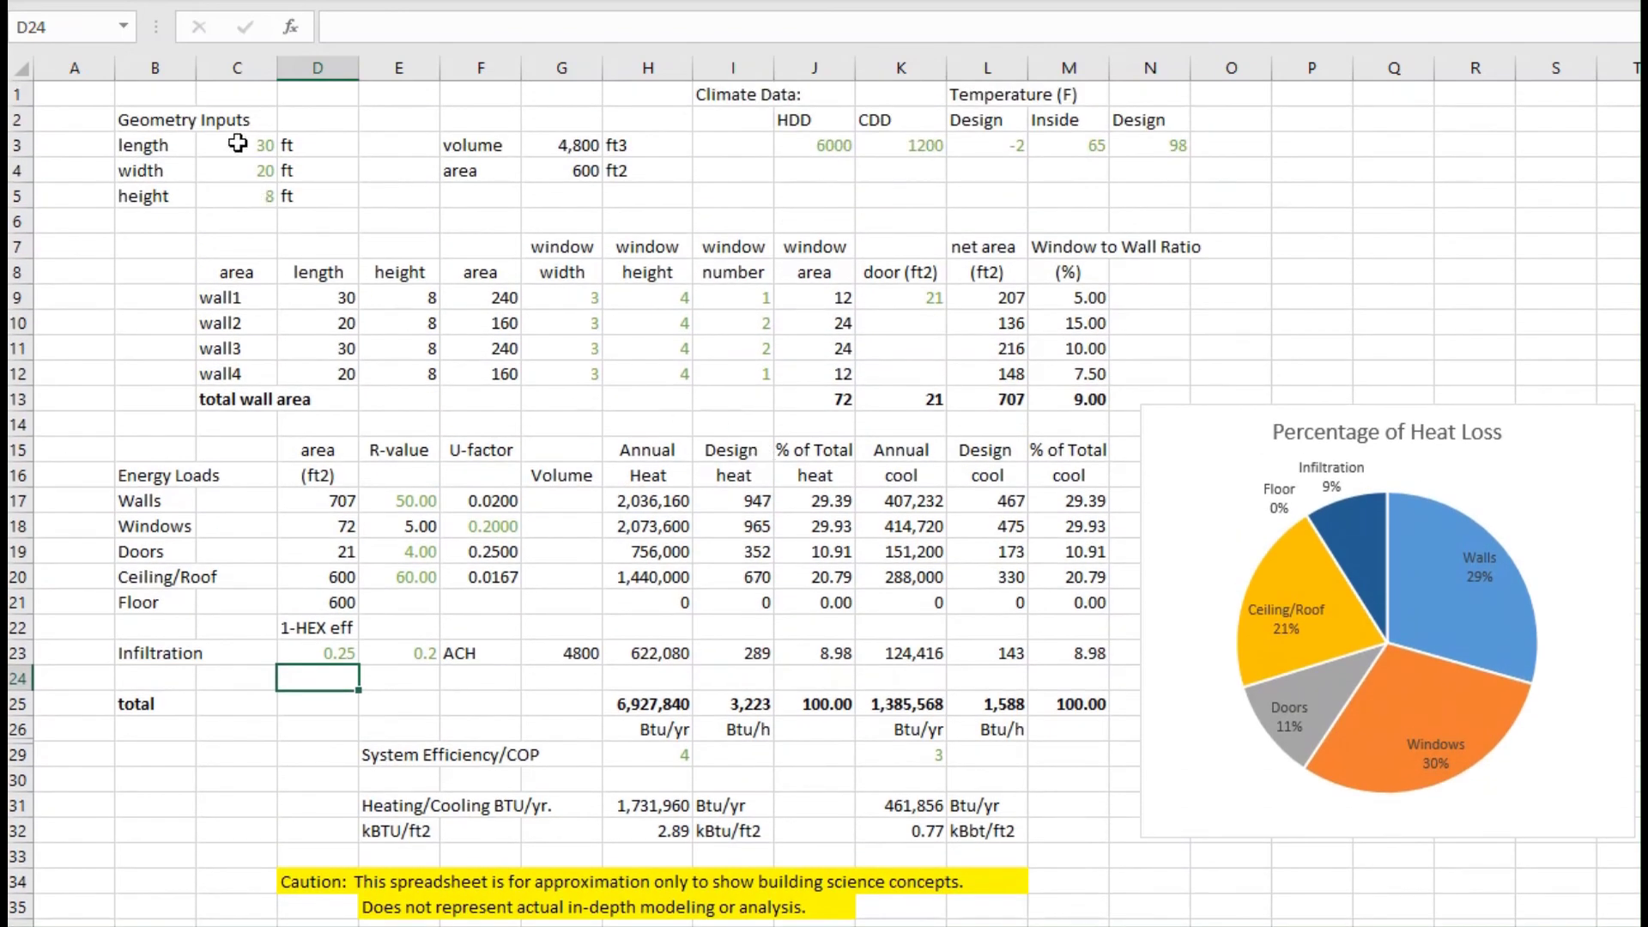
left_click(237, 143)
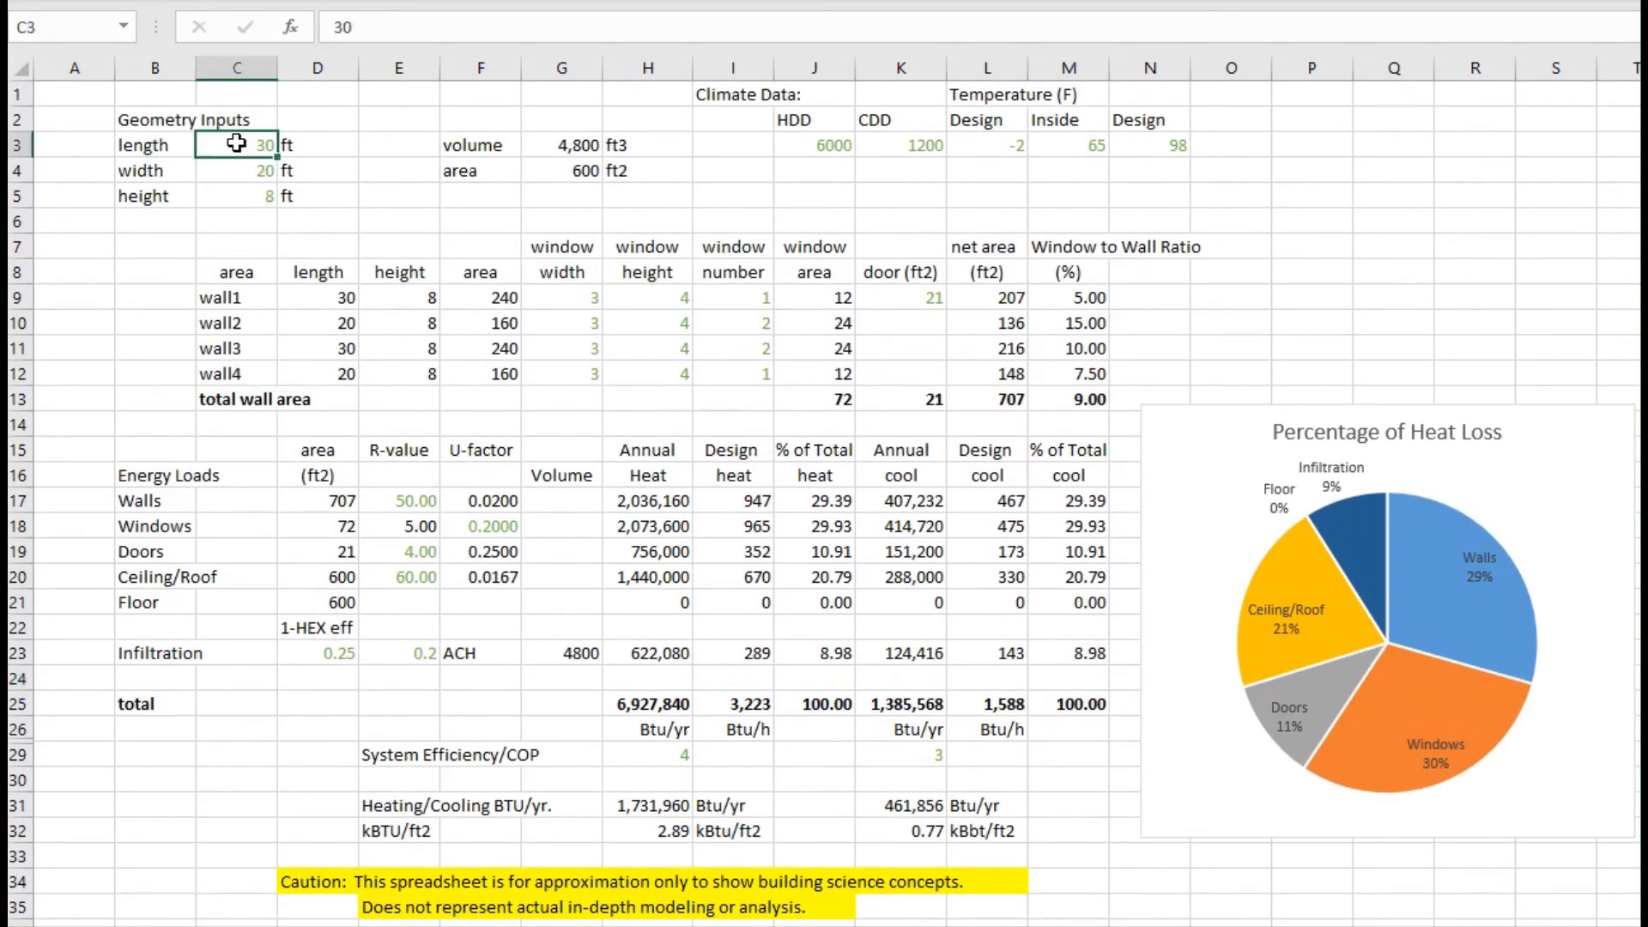
type("40")
key("Return")
type("30")
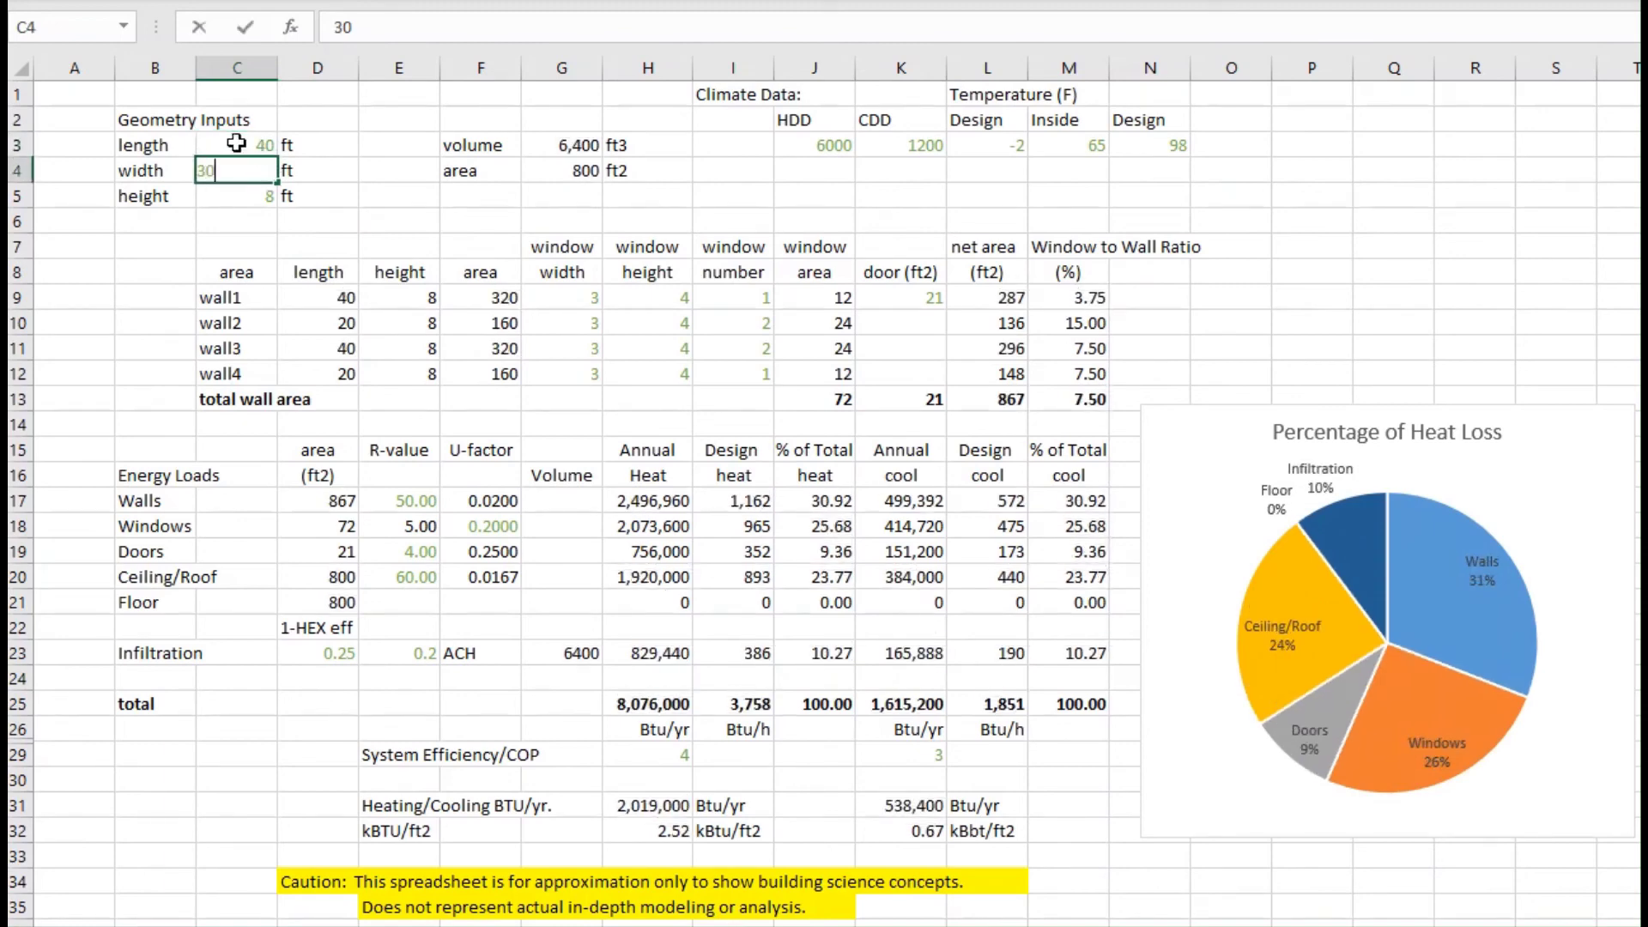
key("Return")
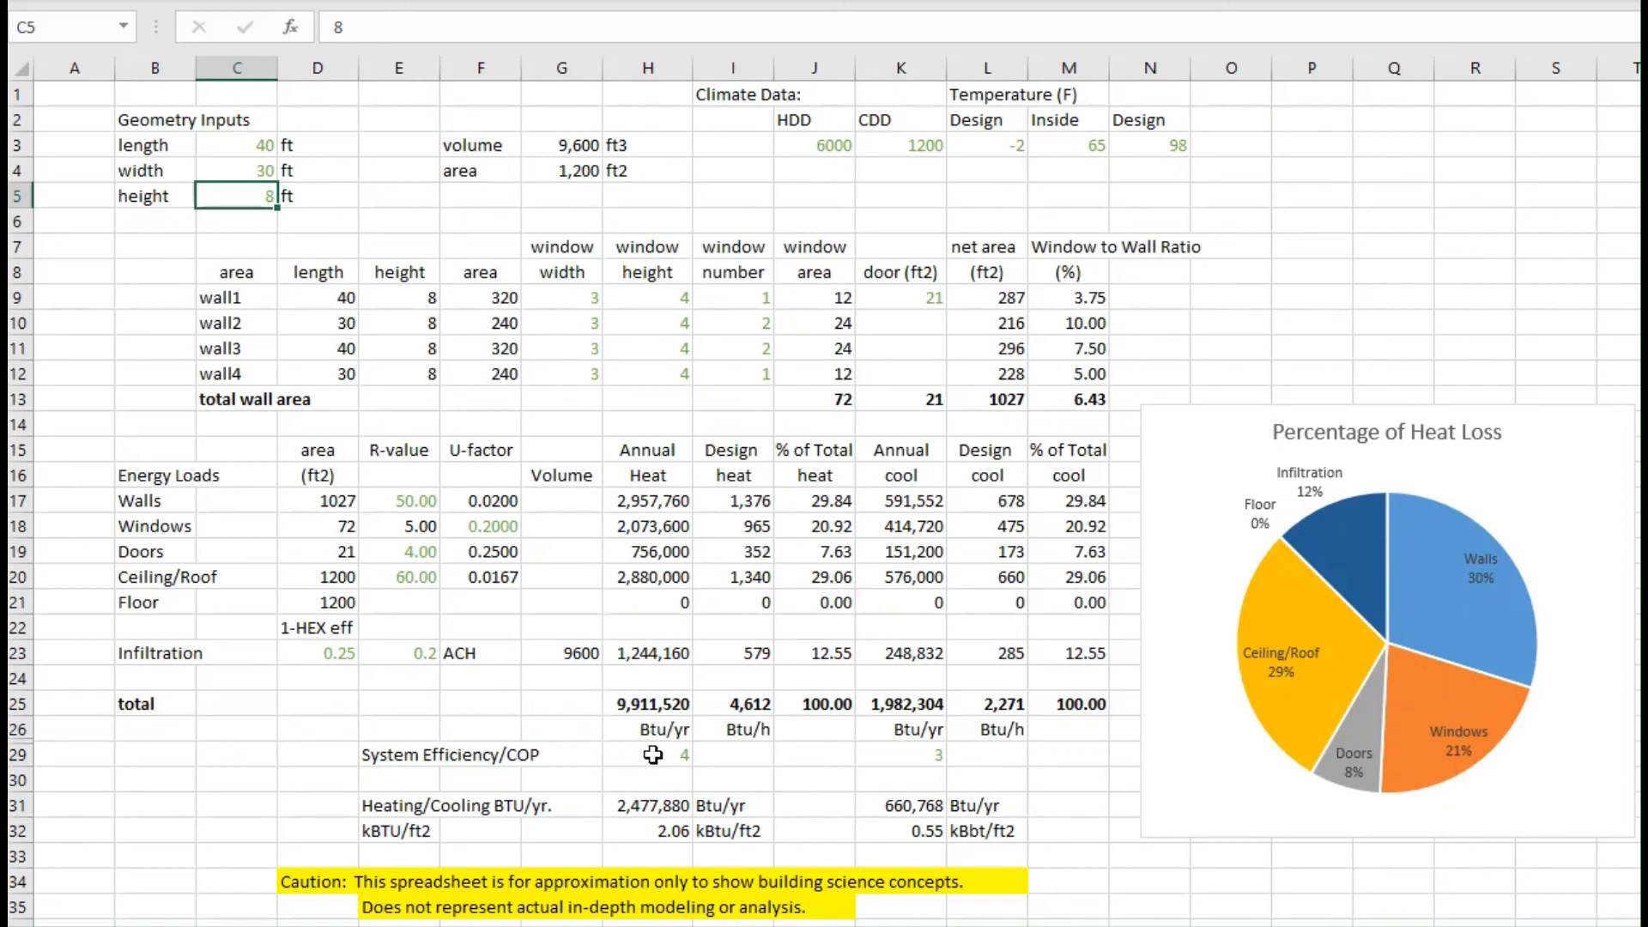
Set the heating system COP to 5, then select the annual cooling loads through the total.
left_click(656, 755)
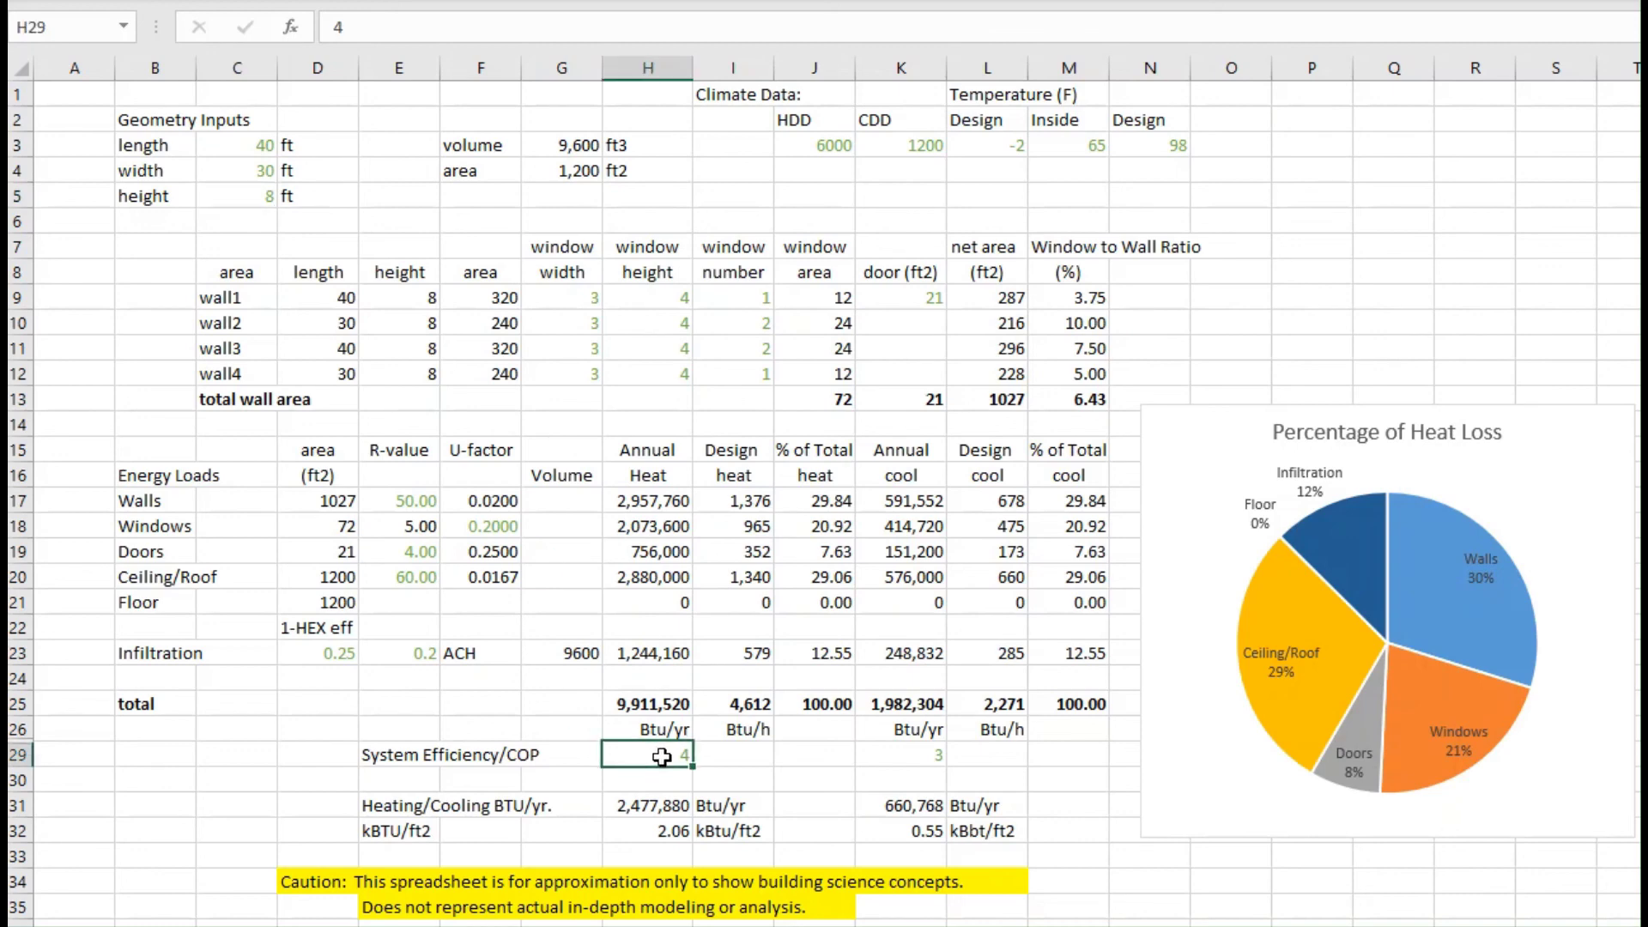
type("5")
key("ctrl+Return")
left_click(656, 805)
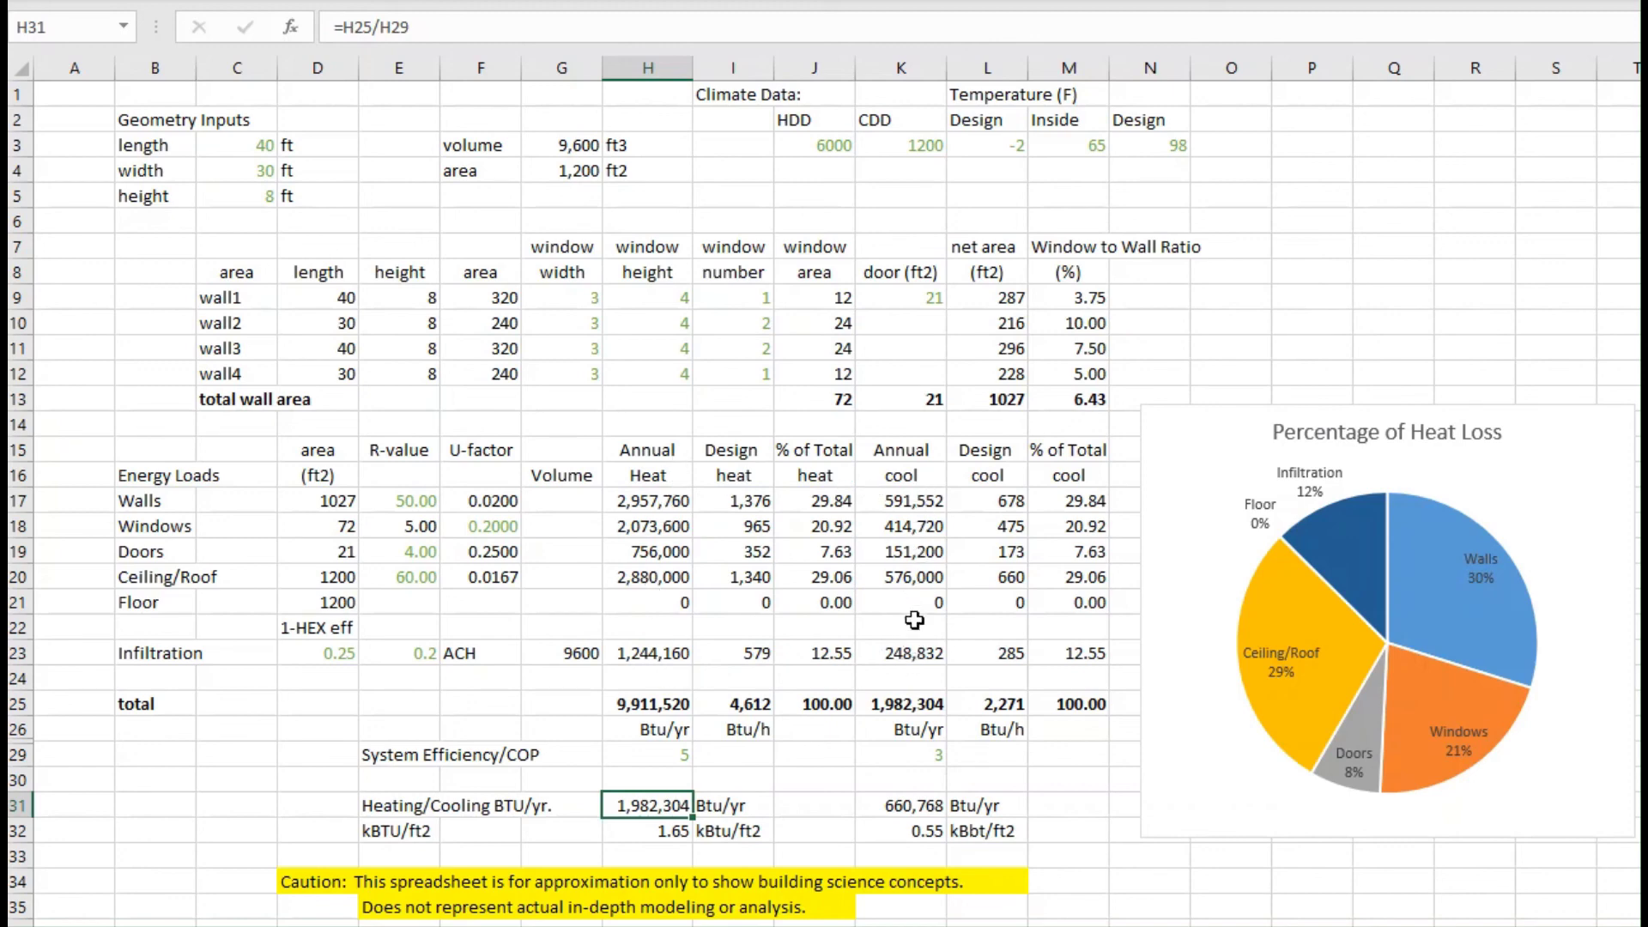
left_click(918, 494)
left_click_drag(917, 494, 917, 697)
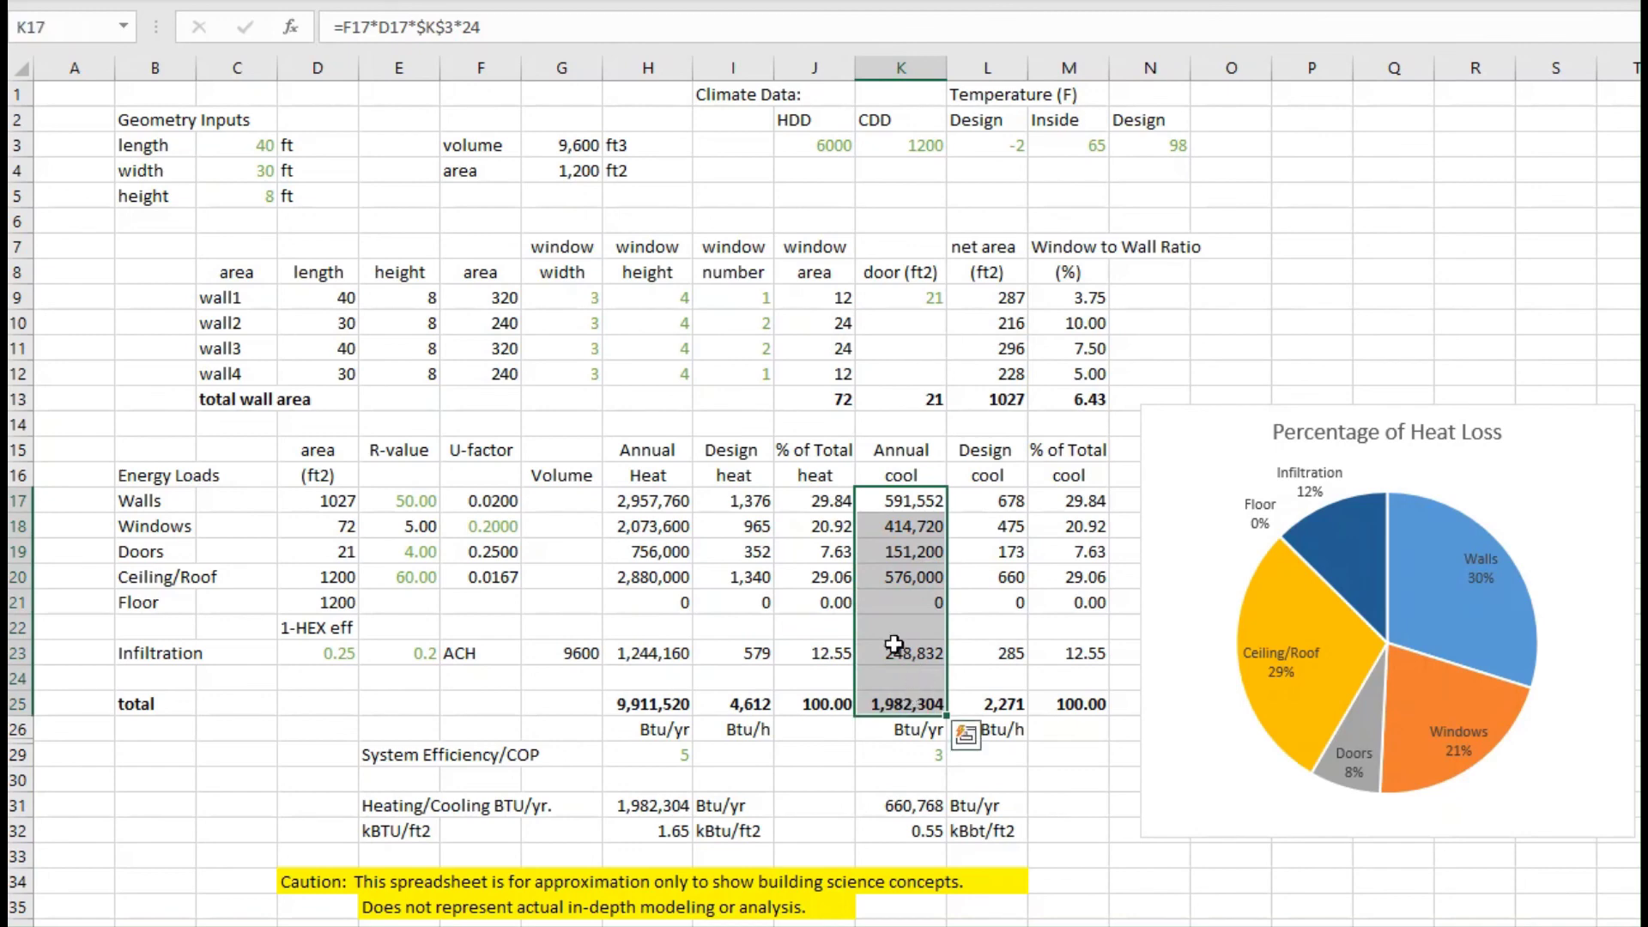